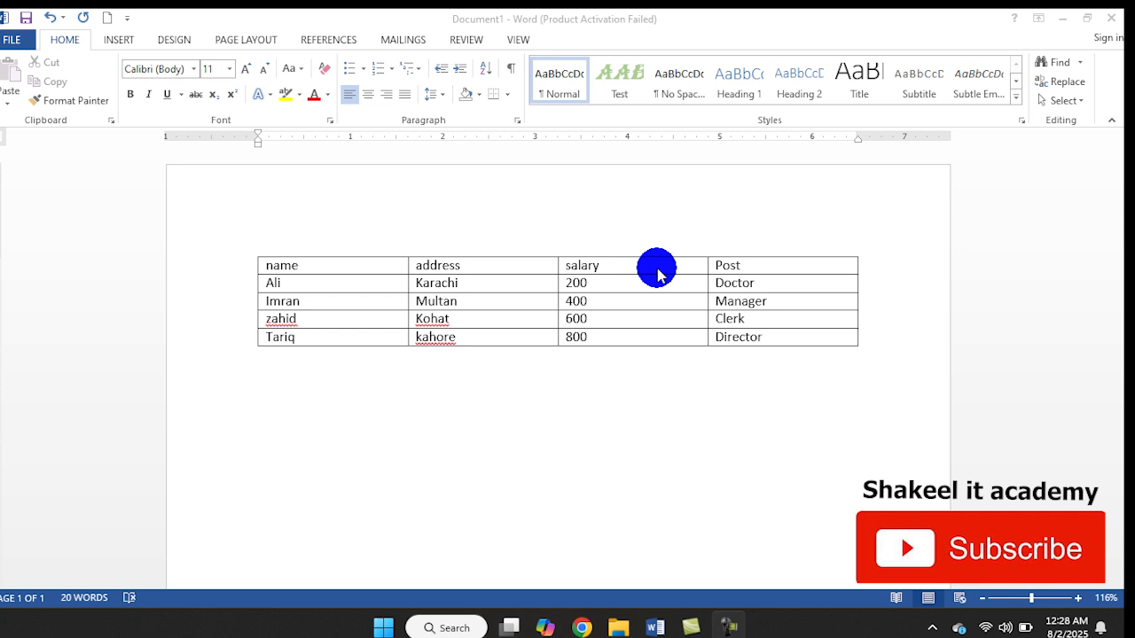
# Place the cursor in the "name" header cell and show the table layout options
pyautogui.click(121, 40)
pyautogui.click(120, 40)
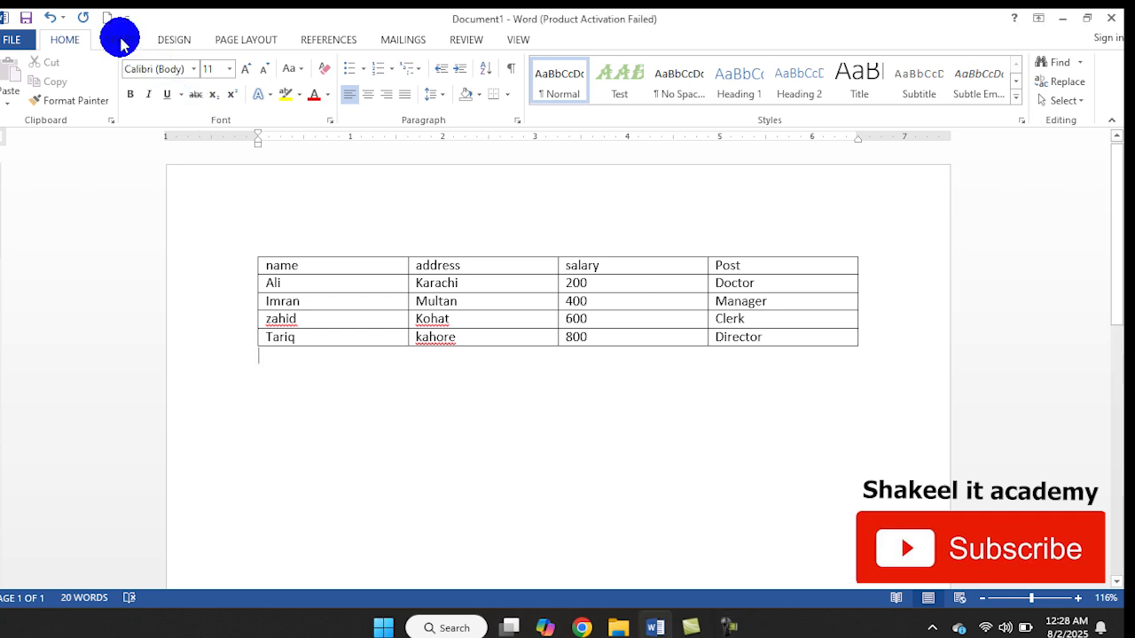
pyautogui.click(506, 287)
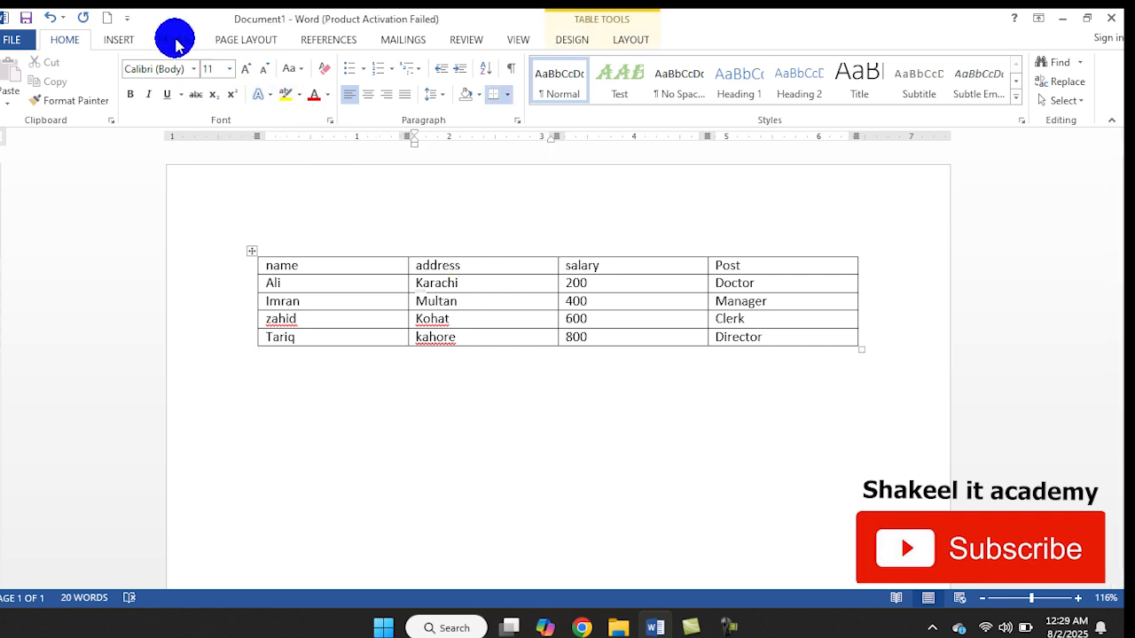
pyautogui.click(385, 265)
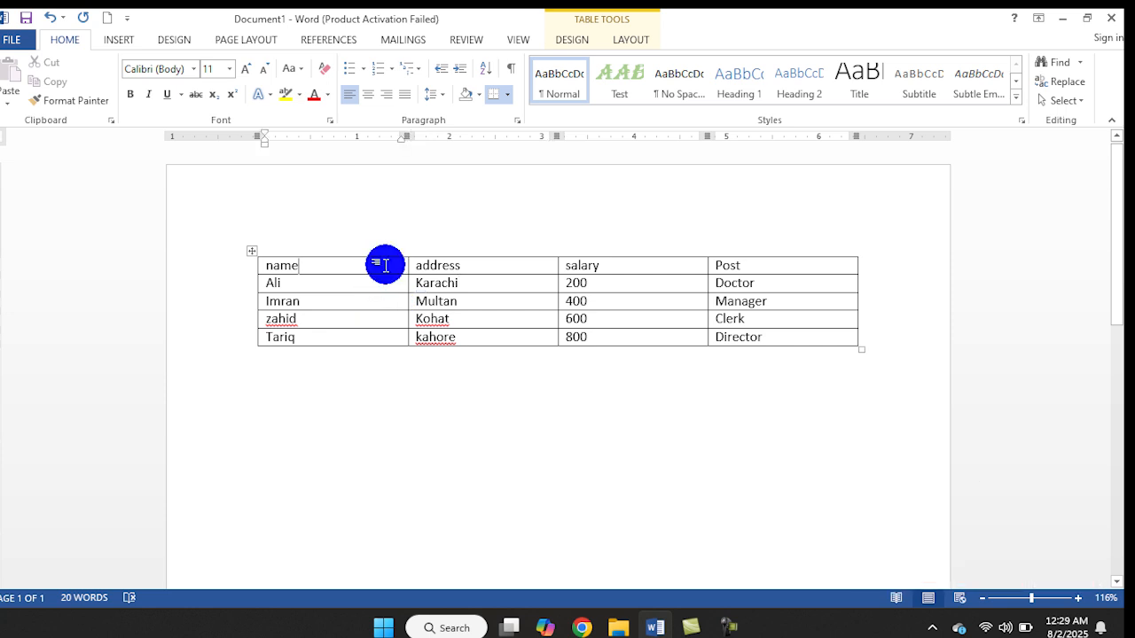
pyautogui.click(635, 42)
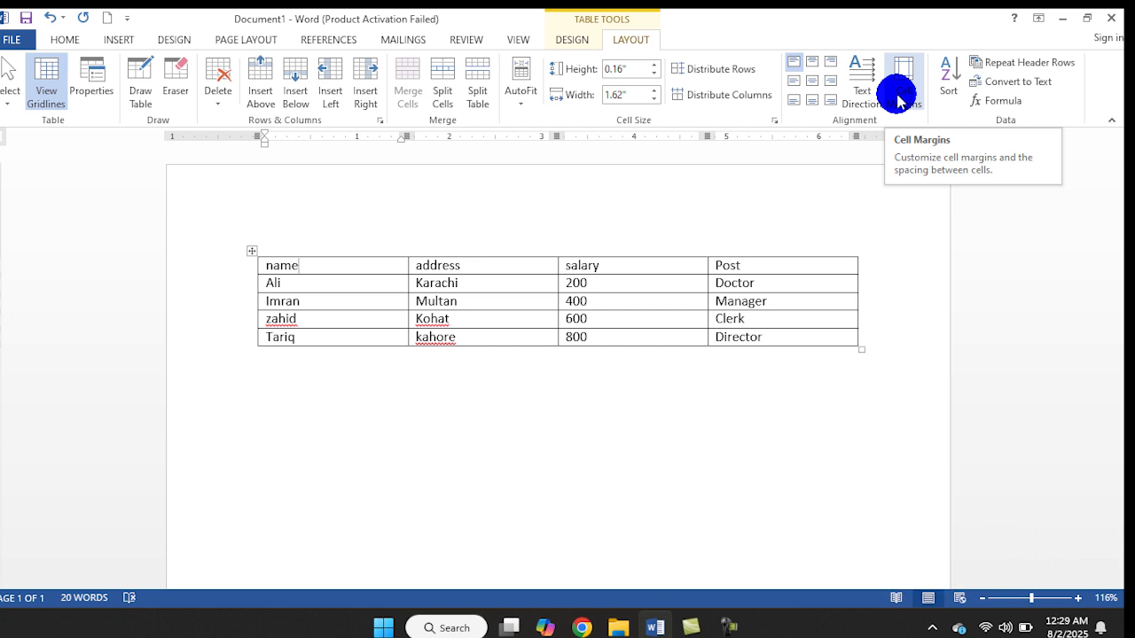
# Select every cell of the table and set the column width to 1.6"
pyautogui.click(389, 268)
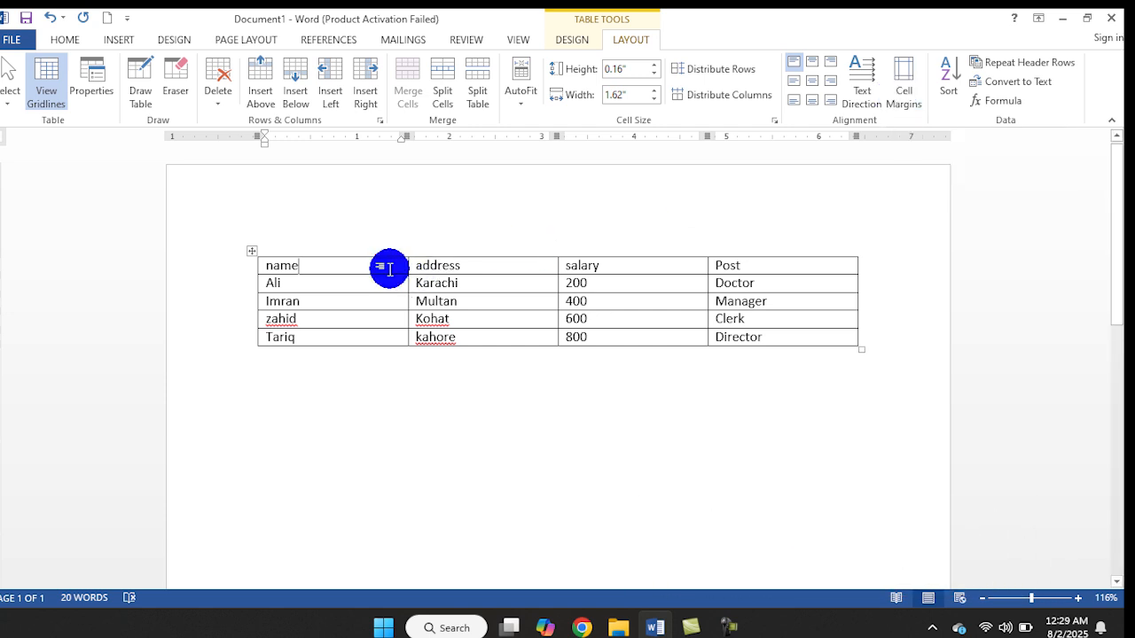
pyautogui.hotkey('shift', 'Right')
pyautogui.hotkey('shift', 'Right')
pyautogui.hotkey('shift', 'Down')
pyautogui.hotkey('shift', 'Down')
pyautogui.hotkey('shift', 'Down')
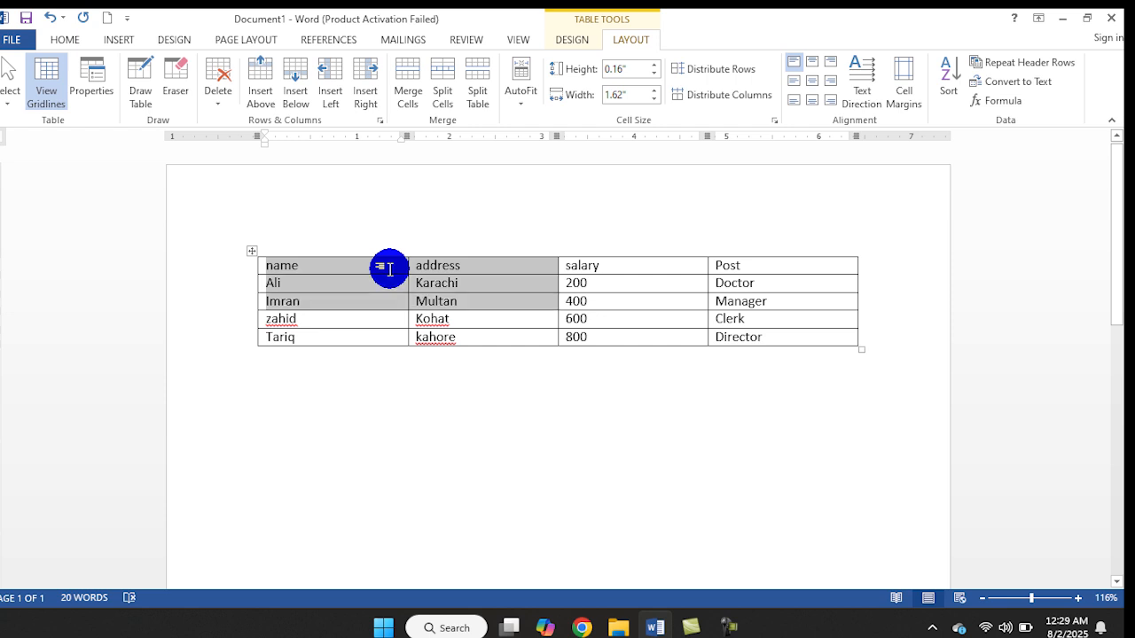
pyautogui.hotkey('shift', 'Right')
pyautogui.hotkey('shift', 'Down')
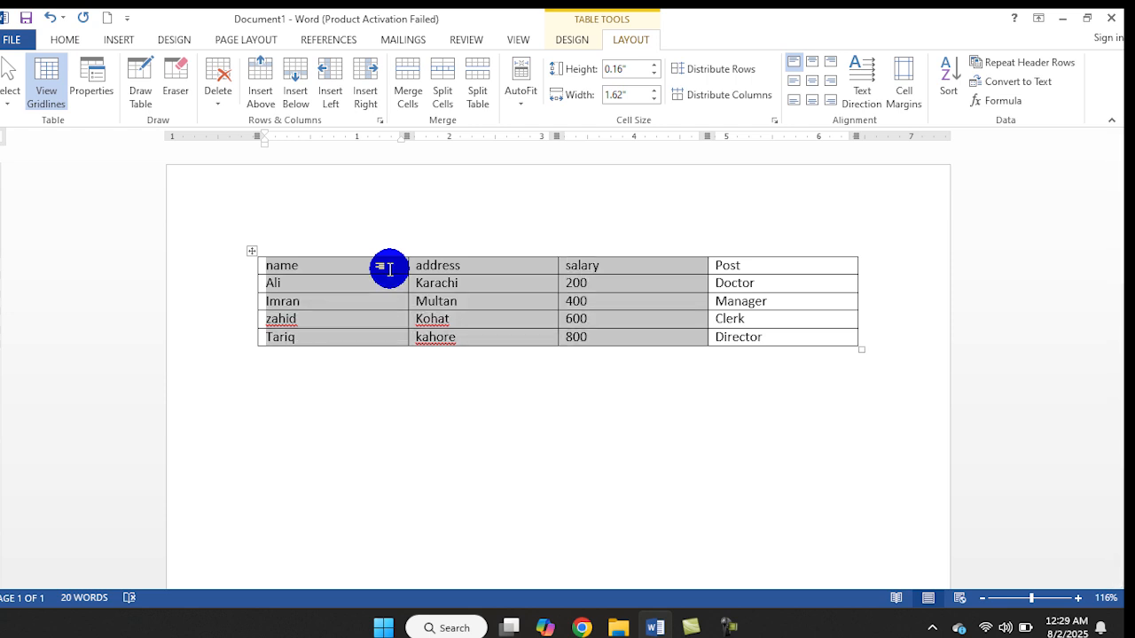
pyautogui.hotkey('shift', 'Right')
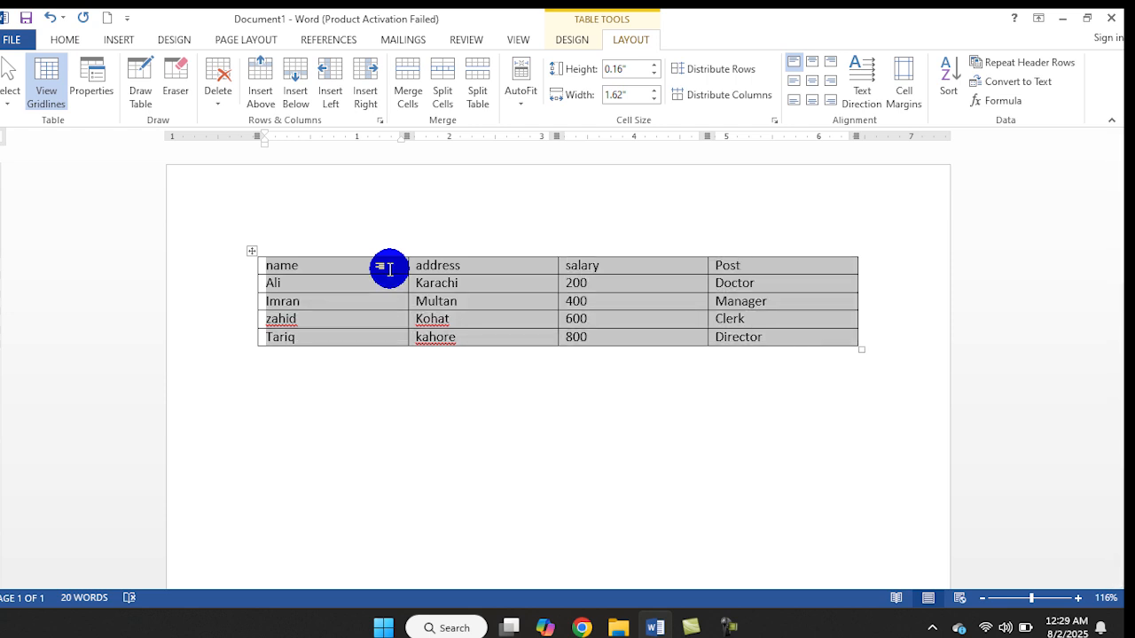
pyautogui.click(655, 91)
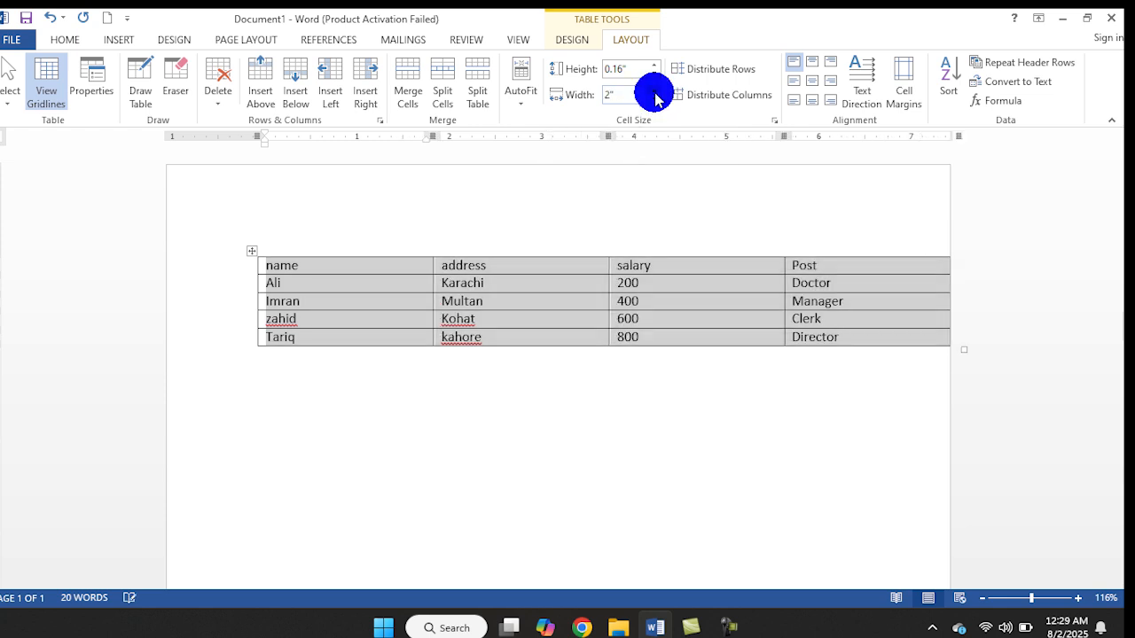
pyautogui.click(655, 100)
pyautogui.click(655, 99)
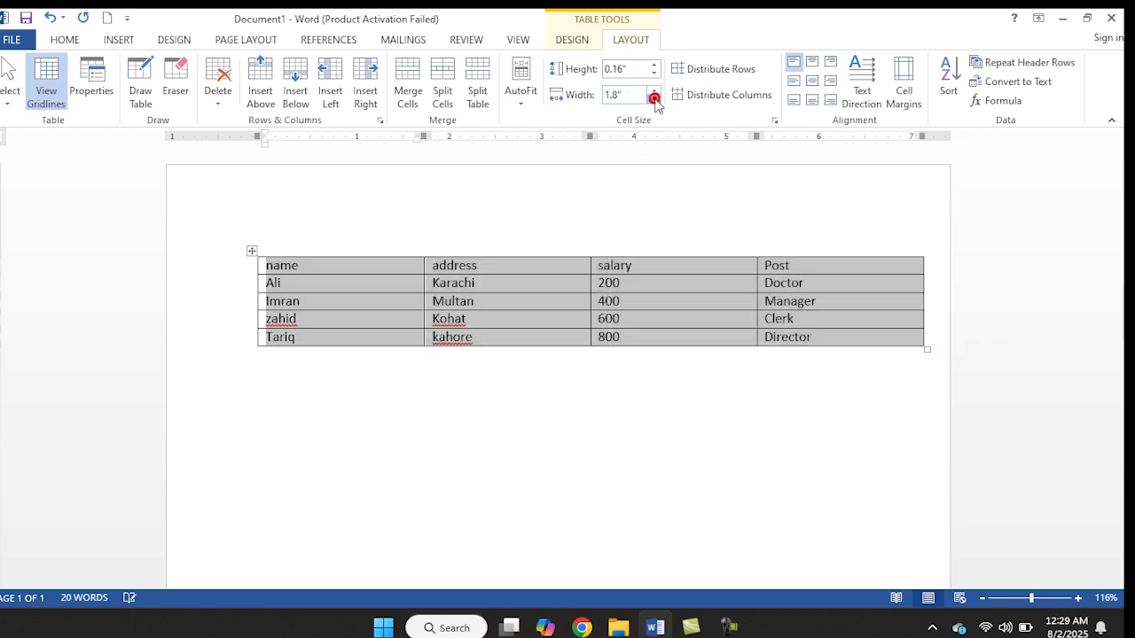
pyautogui.click(654, 100)
pyautogui.click(655, 99)
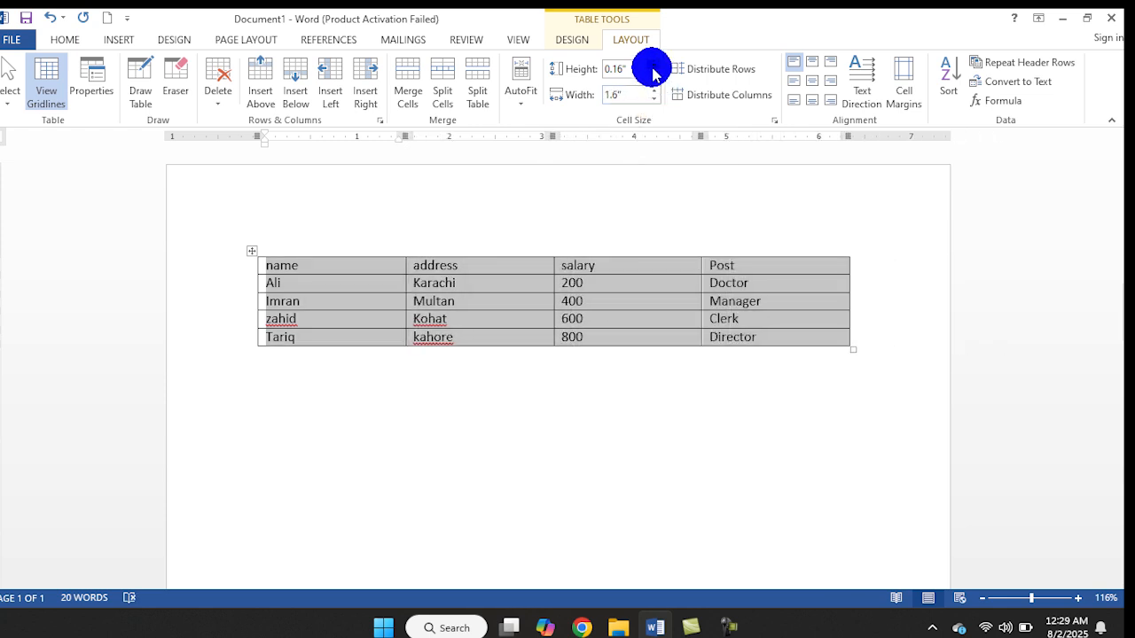
# Set the height of all selected table rows to 0.5"
pyautogui.click(654, 65)
pyautogui.click(654, 65)
pyautogui.click(654, 64)
pyautogui.click(654, 65)
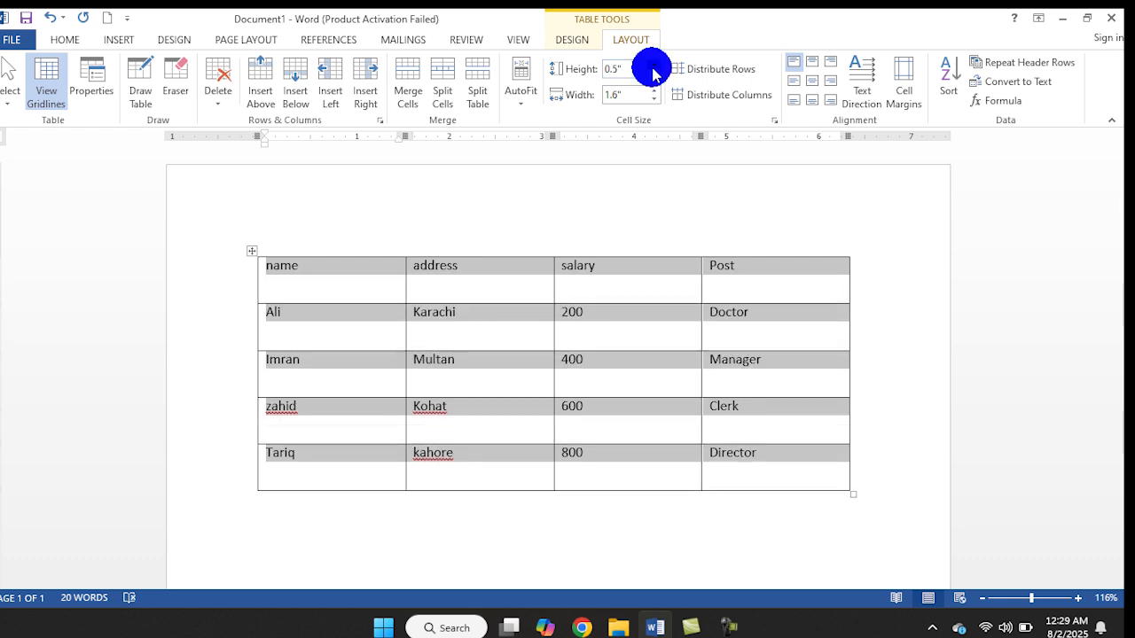
# Try centre alignment on the "name" header cell and return its text to top left
pyautogui.click(356, 294)
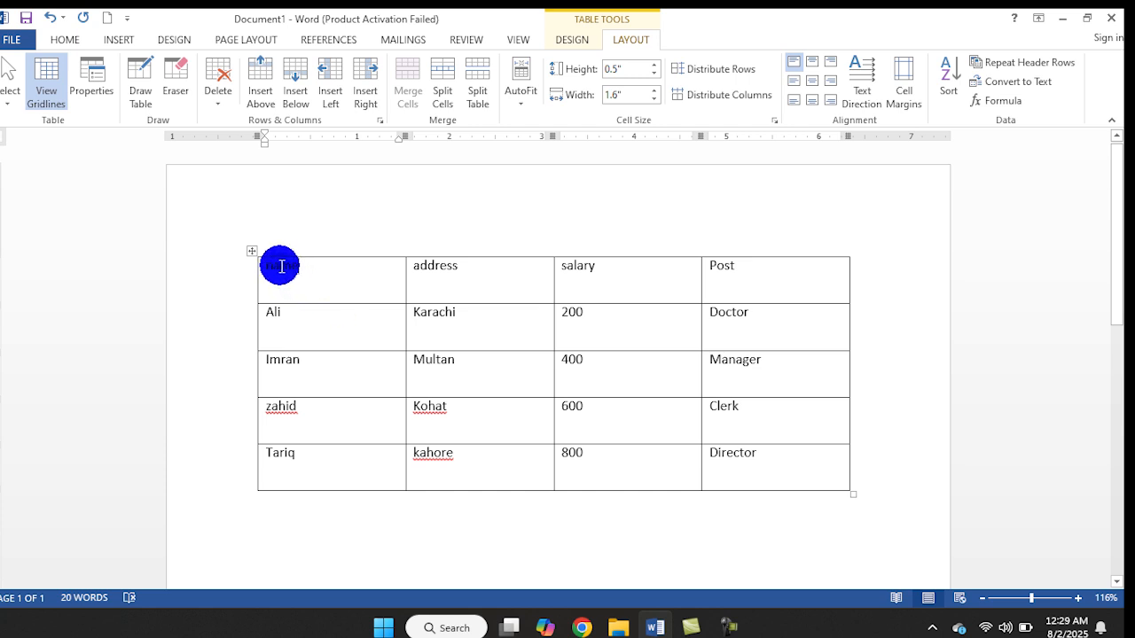
pyautogui.click(812, 80)
pyautogui.click(795, 63)
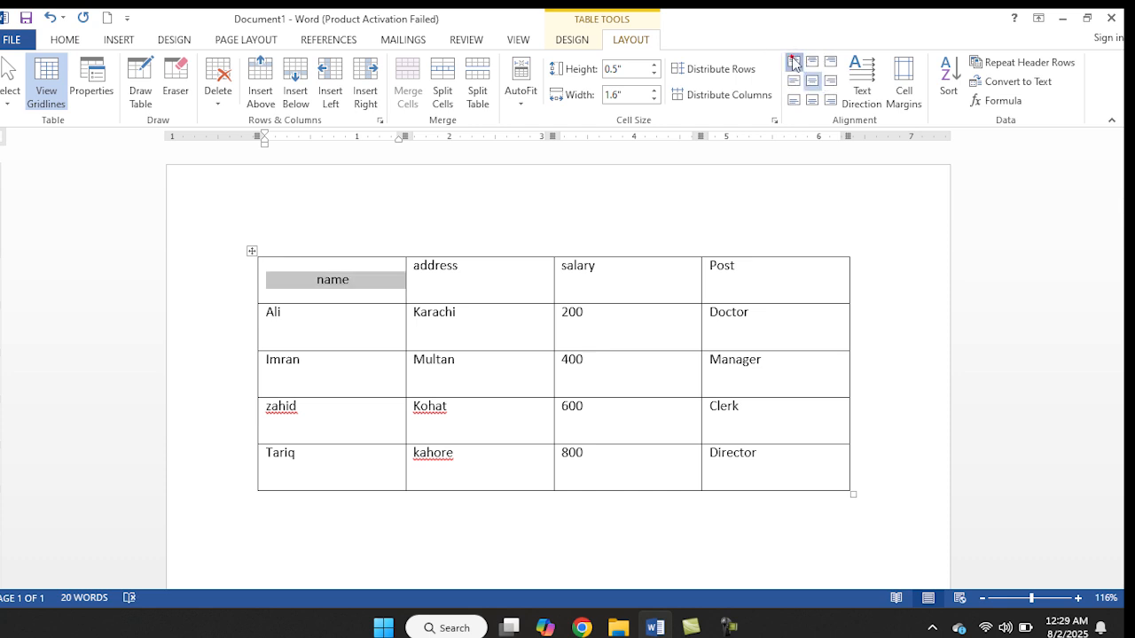
pyautogui.click(348, 287)
pyautogui.click(348, 287)
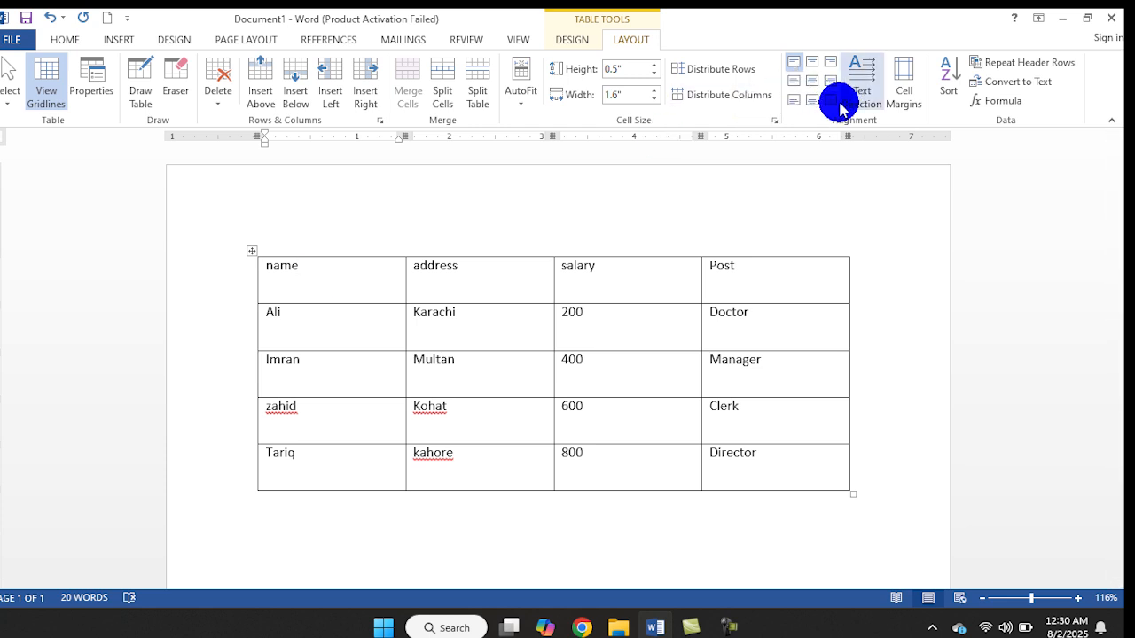
# Try centre, top right and bottom right alignment on the "name" header cell, and return it to top left
pyautogui.click(809, 80)
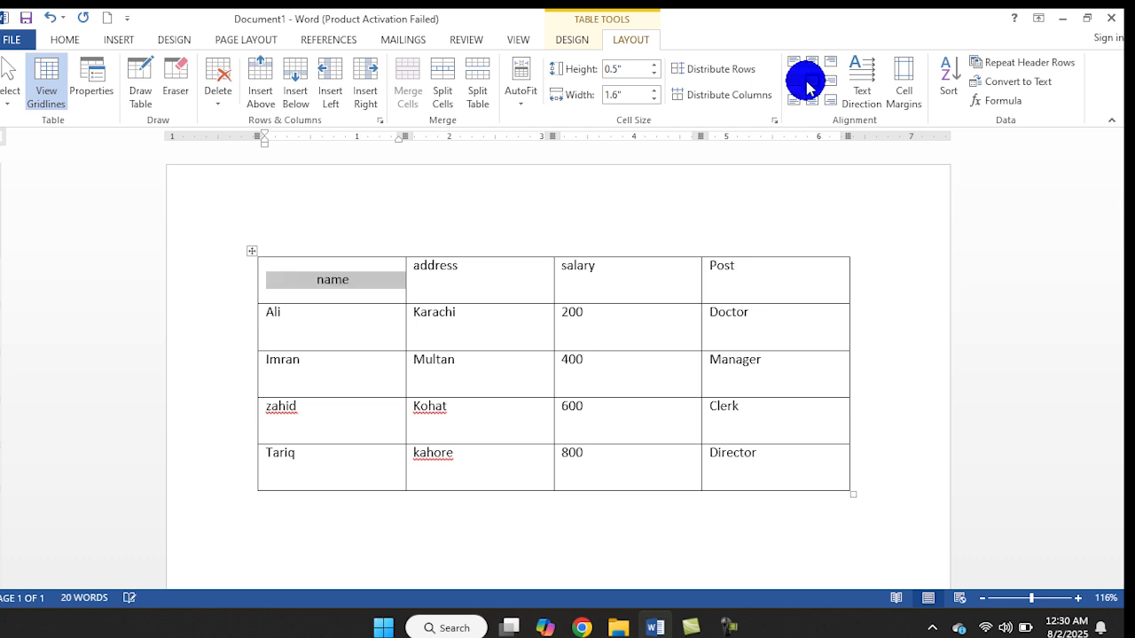
pyautogui.click(829, 62)
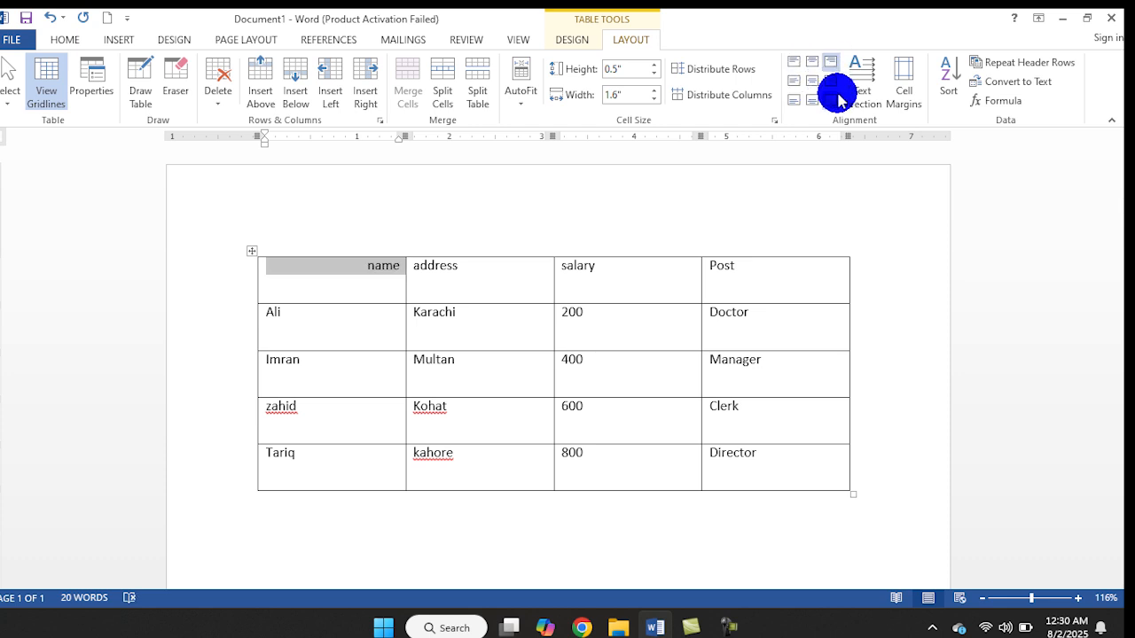
pyautogui.click(834, 101)
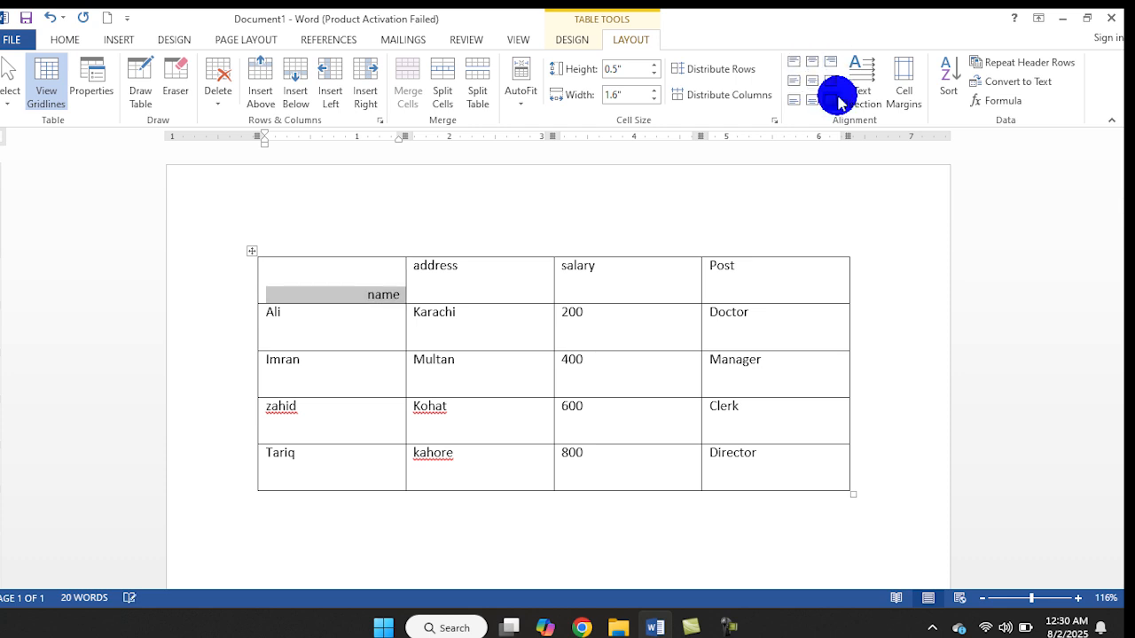
pyautogui.click(796, 62)
pyautogui.click(796, 64)
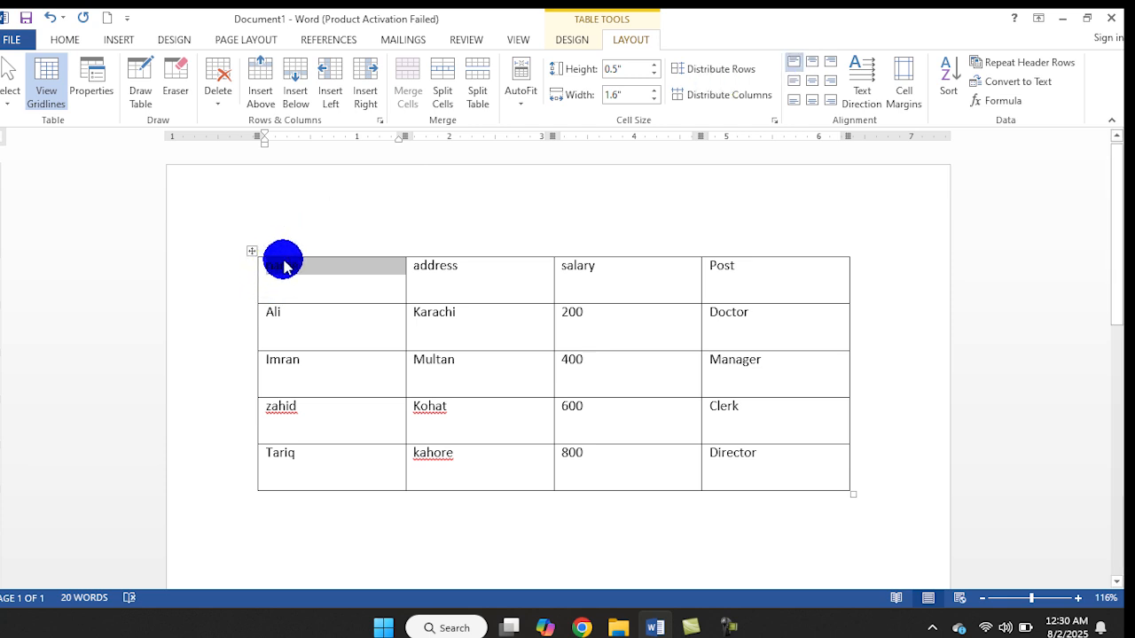
pyautogui.click(312, 230)
pyautogui.click(311, 266)
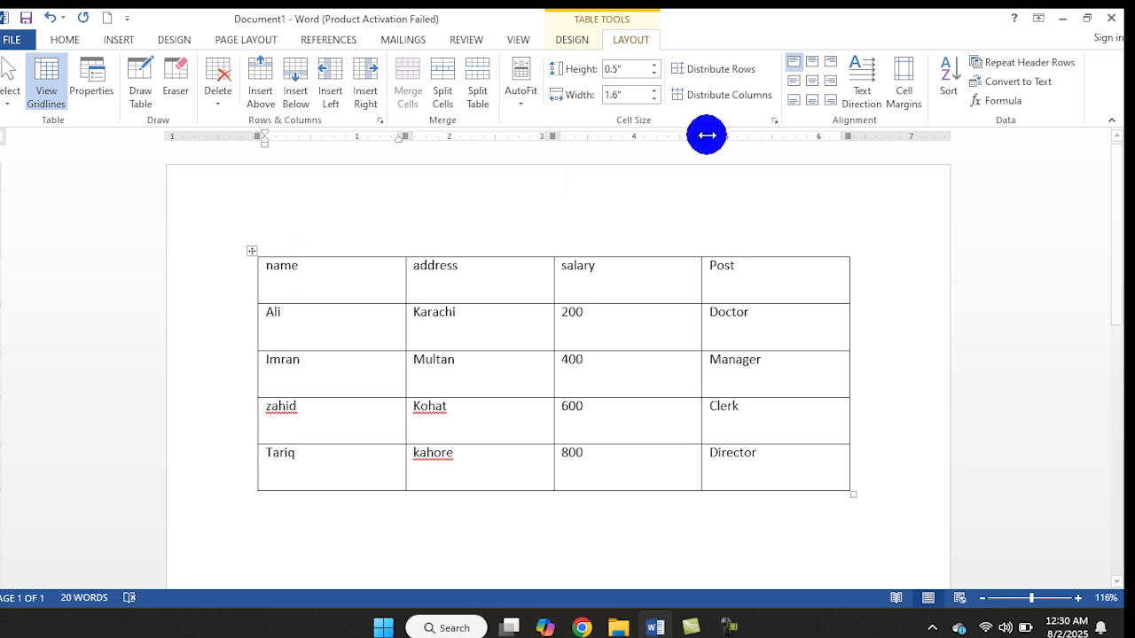
# Set the table's default top cell margin to 0.2" and apply it
pyautogui.click(907, 101)
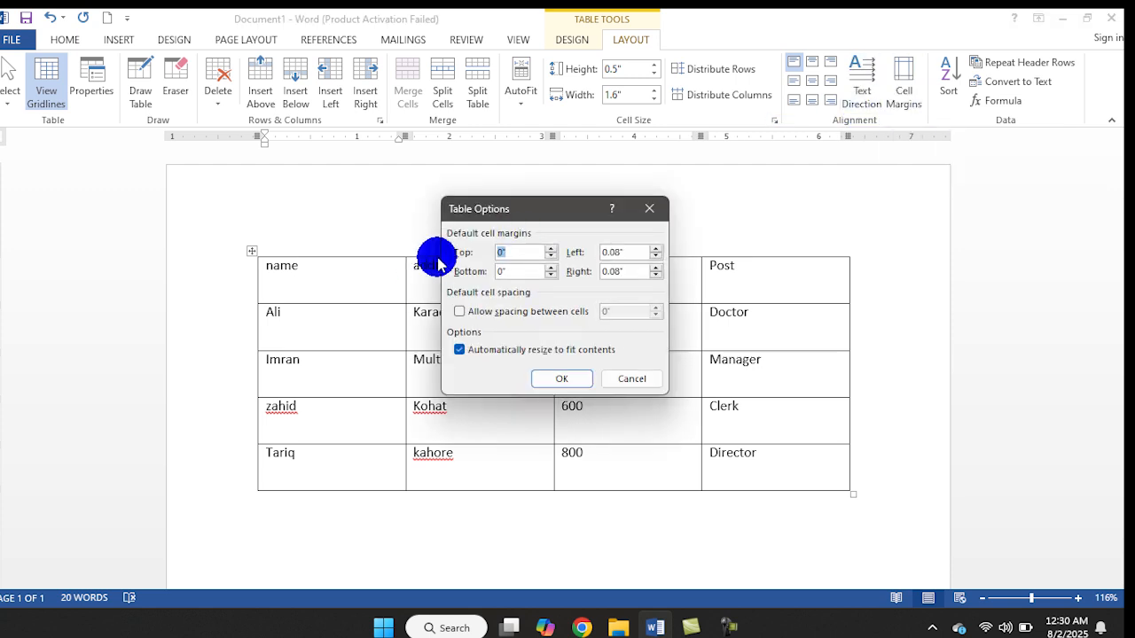
pyautogui.doubleClick(514, 255)
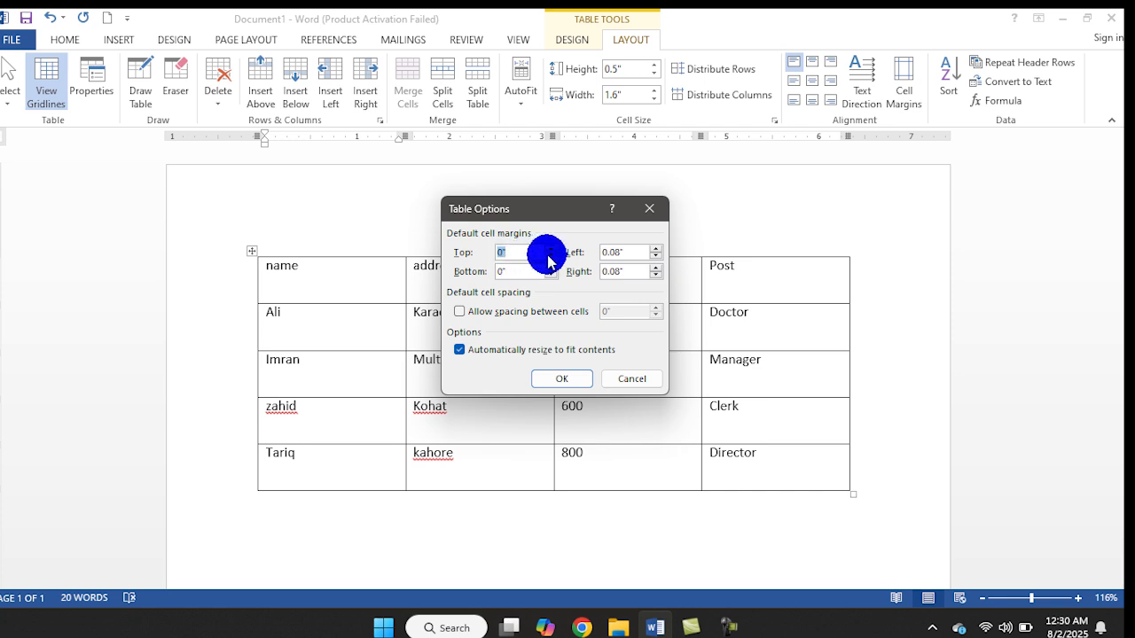
pyautogui.click(551, 256)
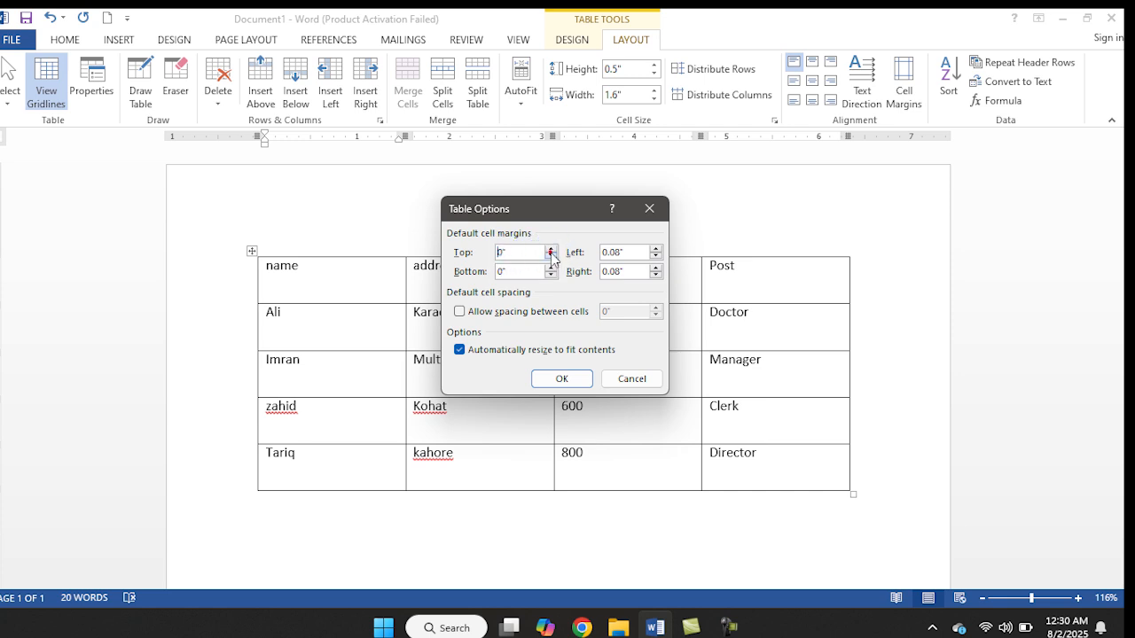
pyautogui.click(551, 250)
pyautogui.click(551, 249)
pyautogui.click(551, 249)
pyautogui.click(550, 249)
pyautogui.click(551, 250)
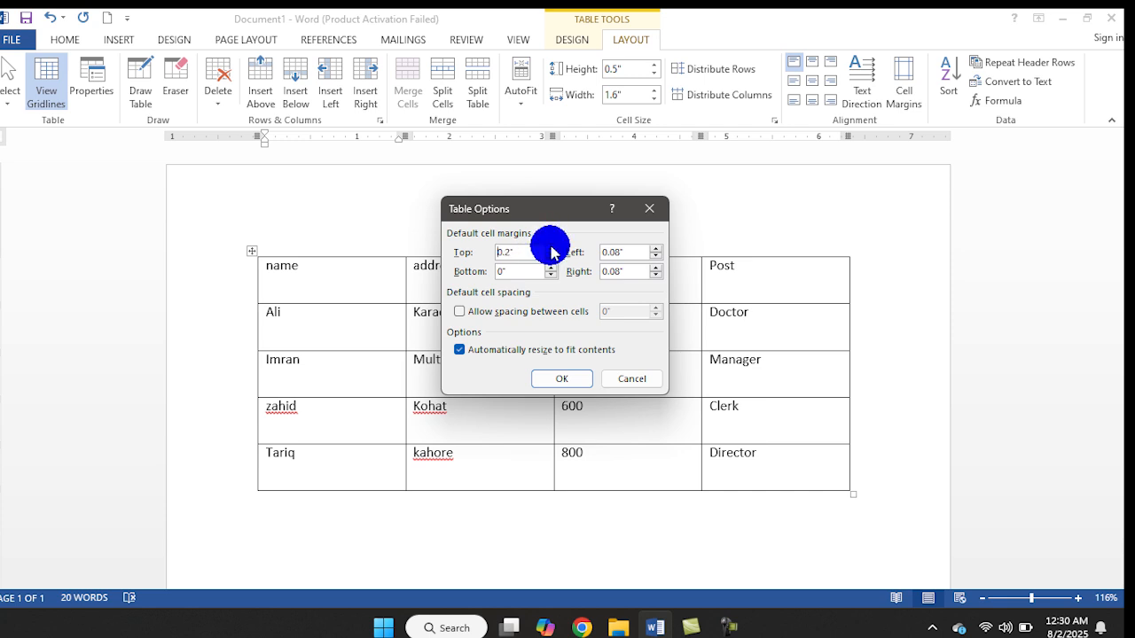
pyautogui.click(556, 378)
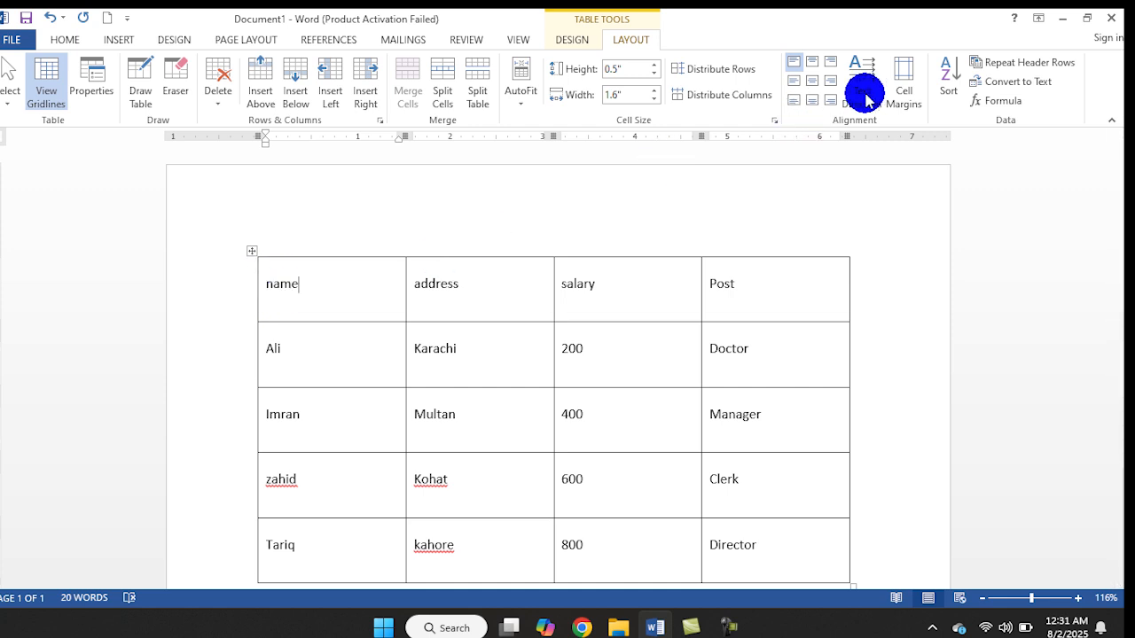
# Set the table's default left cell margin to 0.3" and apply it
pyautogui.click(896, 83)
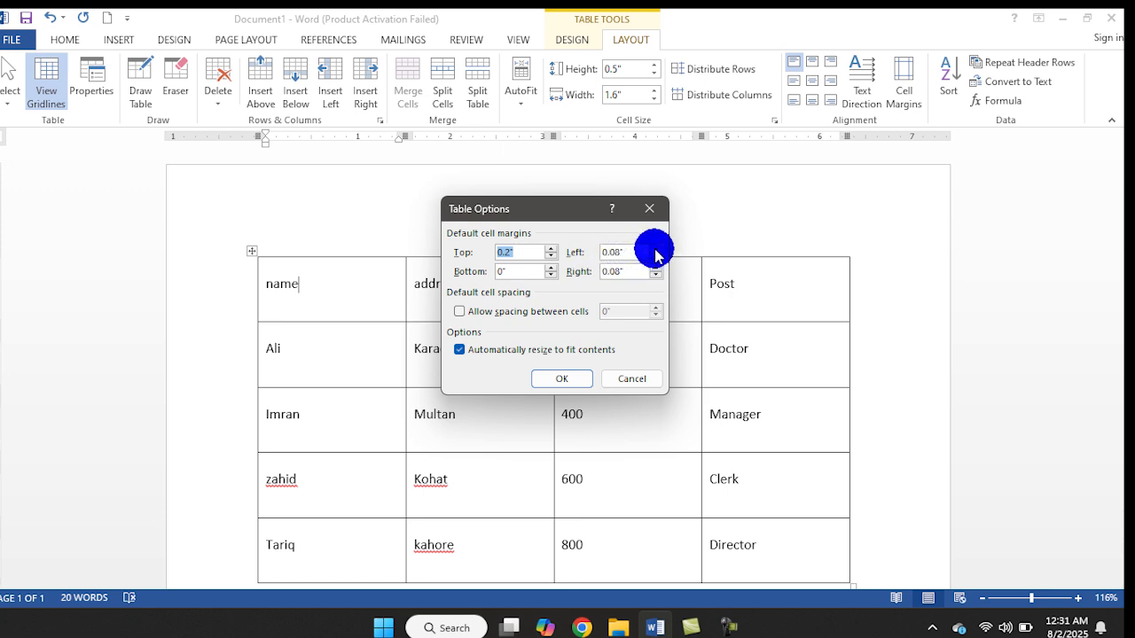
pyautogui.click(655, 249)
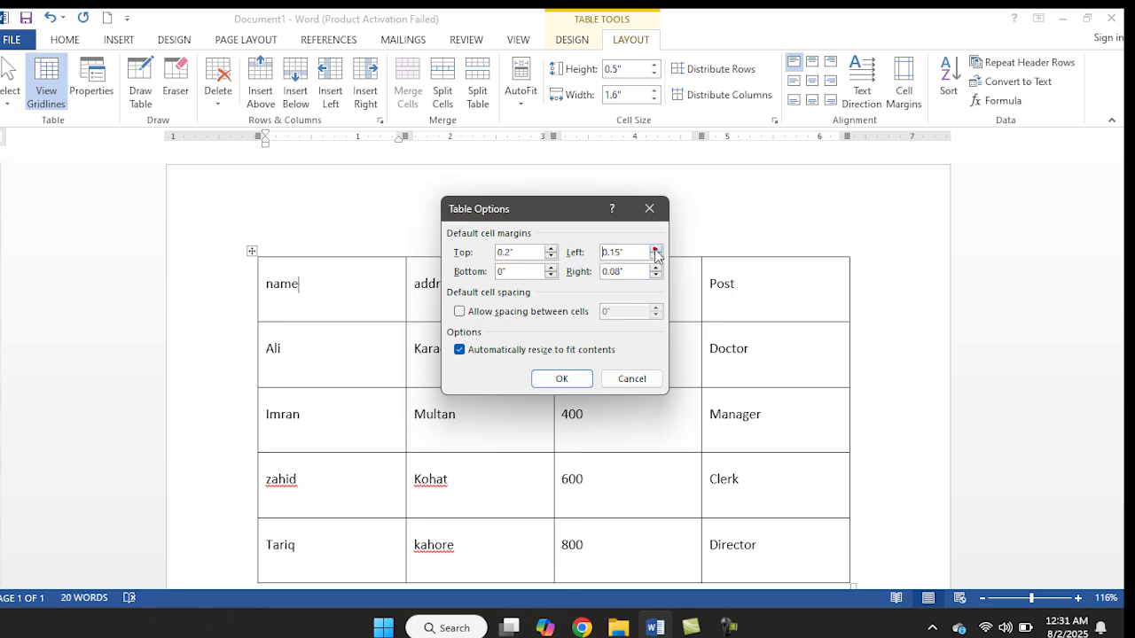
pyautogui.click(656, 249)
pyautogui.click(655, 249)
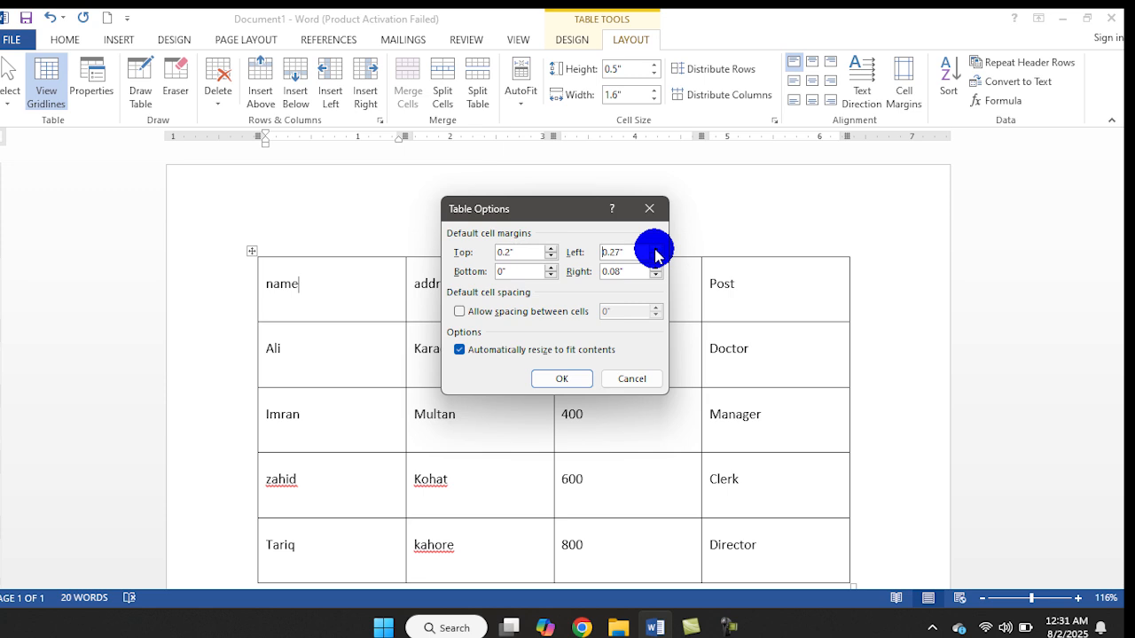
pyautogui.click(655, 249)
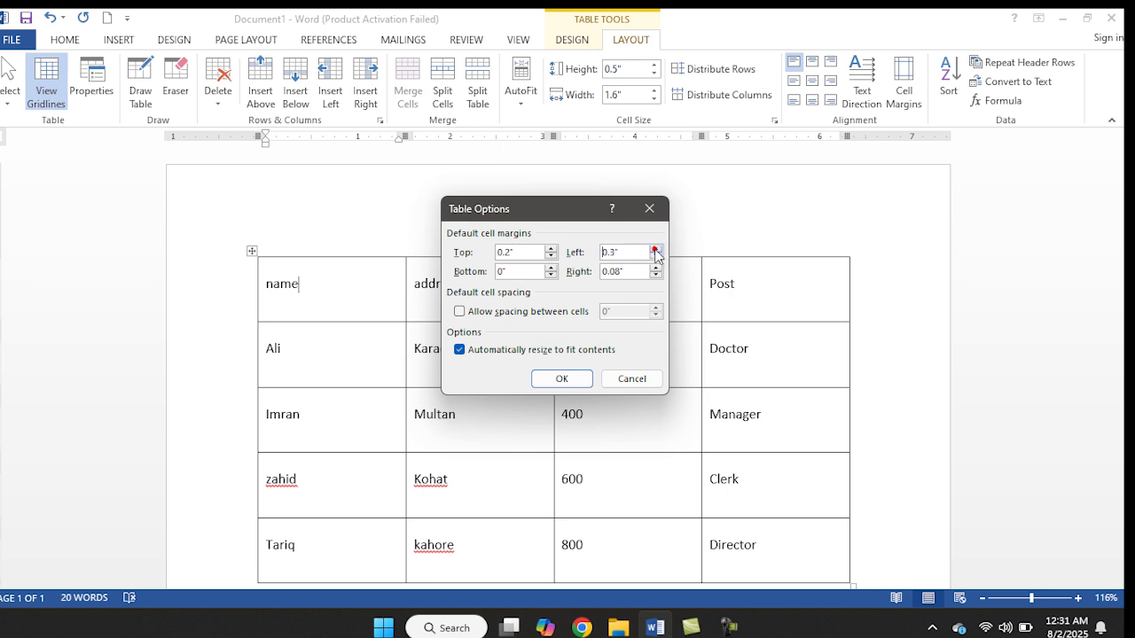
pyautogui.click(556, 379)
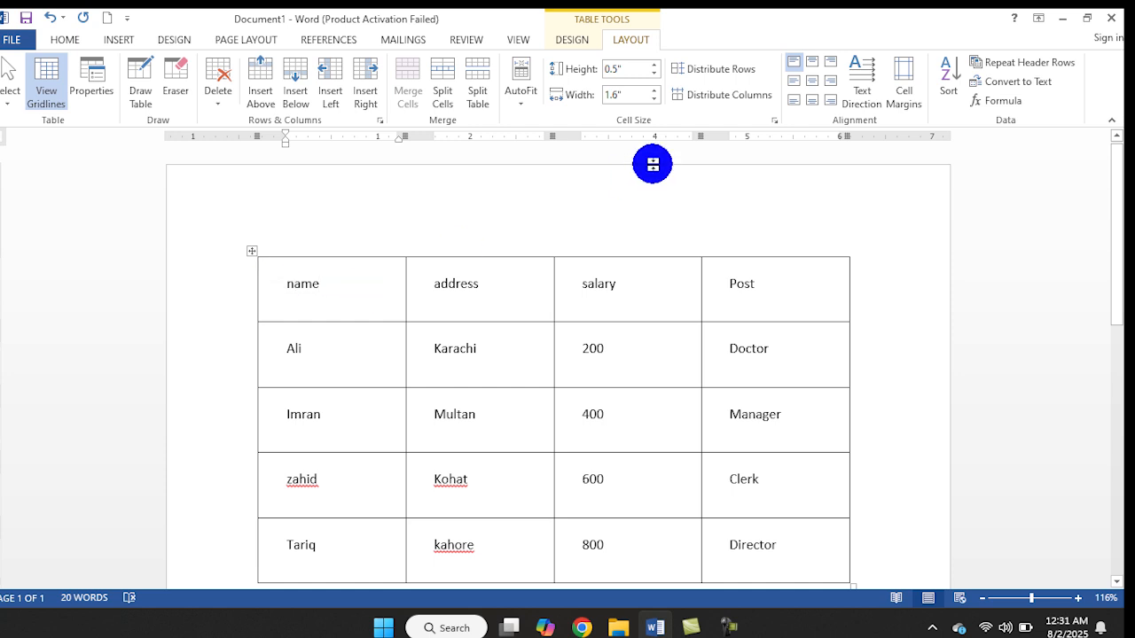
# Align the "name" header cell to bottom right, and view the cell margin options without changing them
pyautogui.click(831, 103)
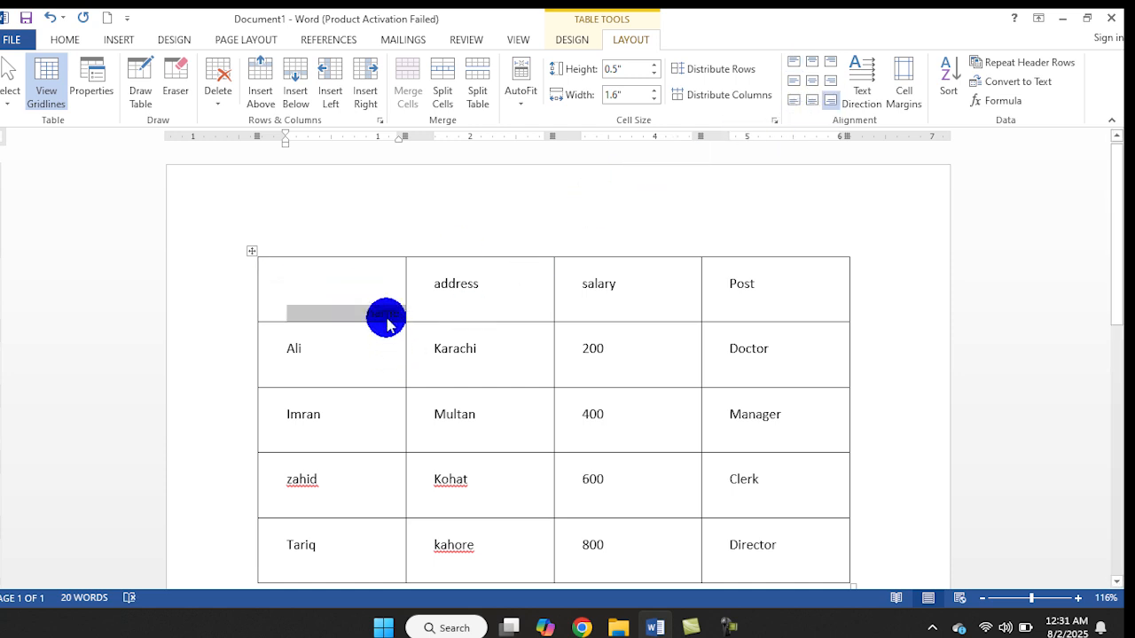
pyautogui.click(909, 80)
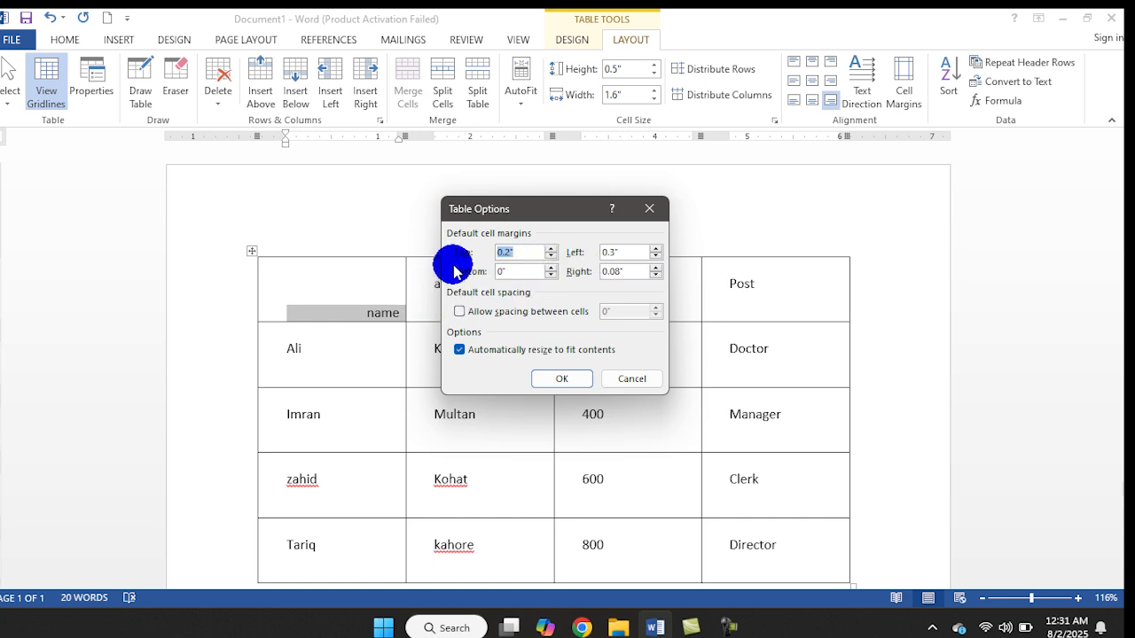
pyautogui.click(625, 376)
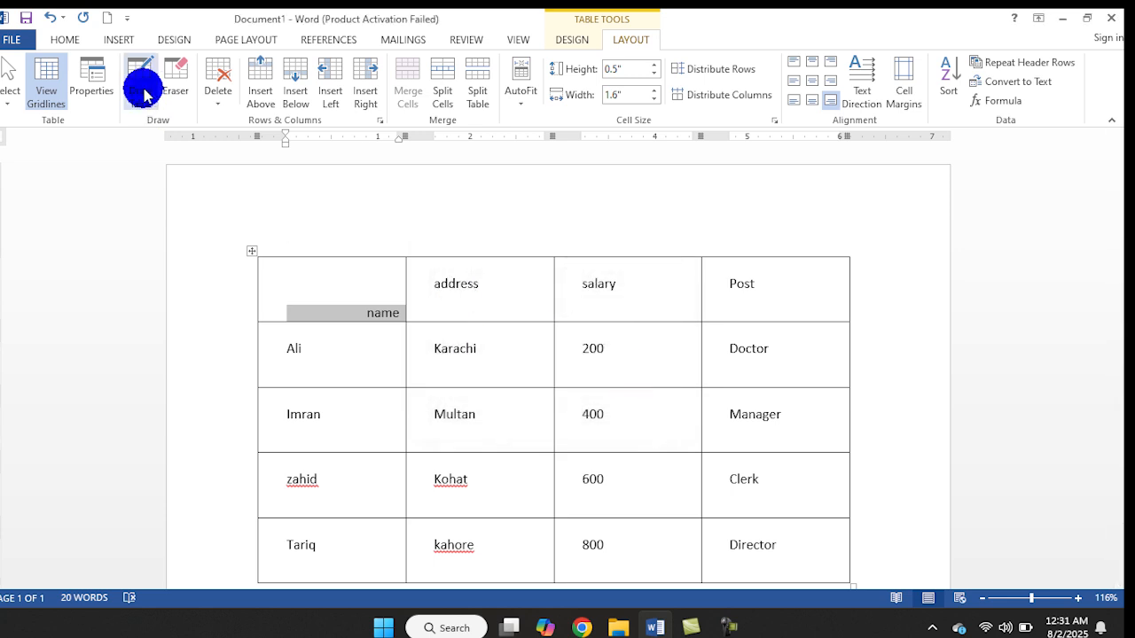
# Undo the bottom right alignment and both cell margin changes
pyautogui.click(52, 21)
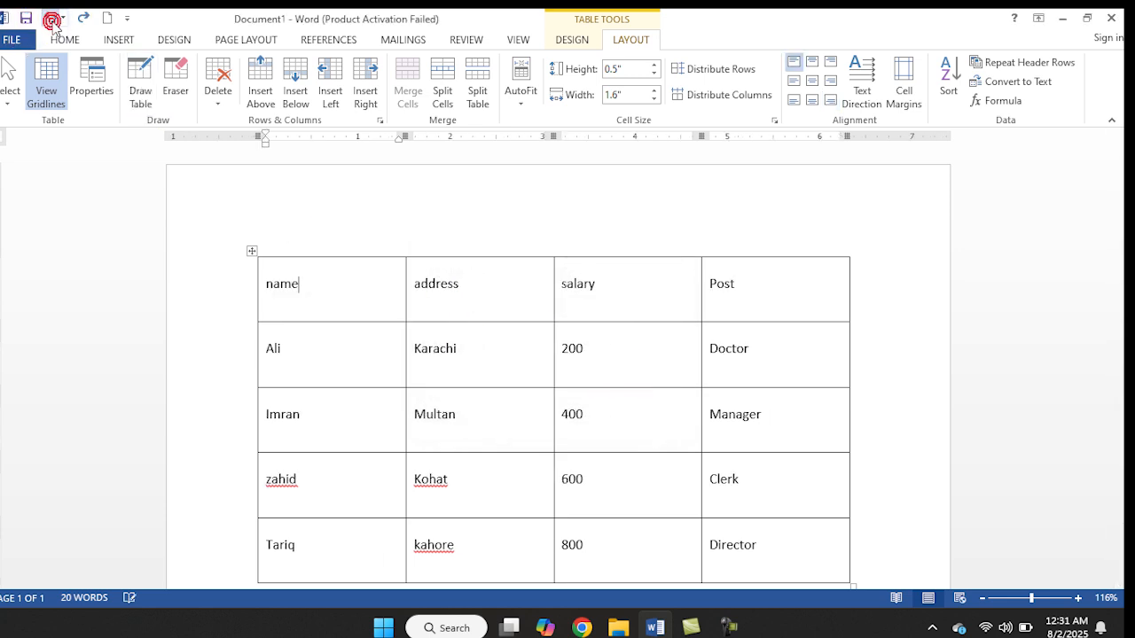
pyautogui.click(51, 21)
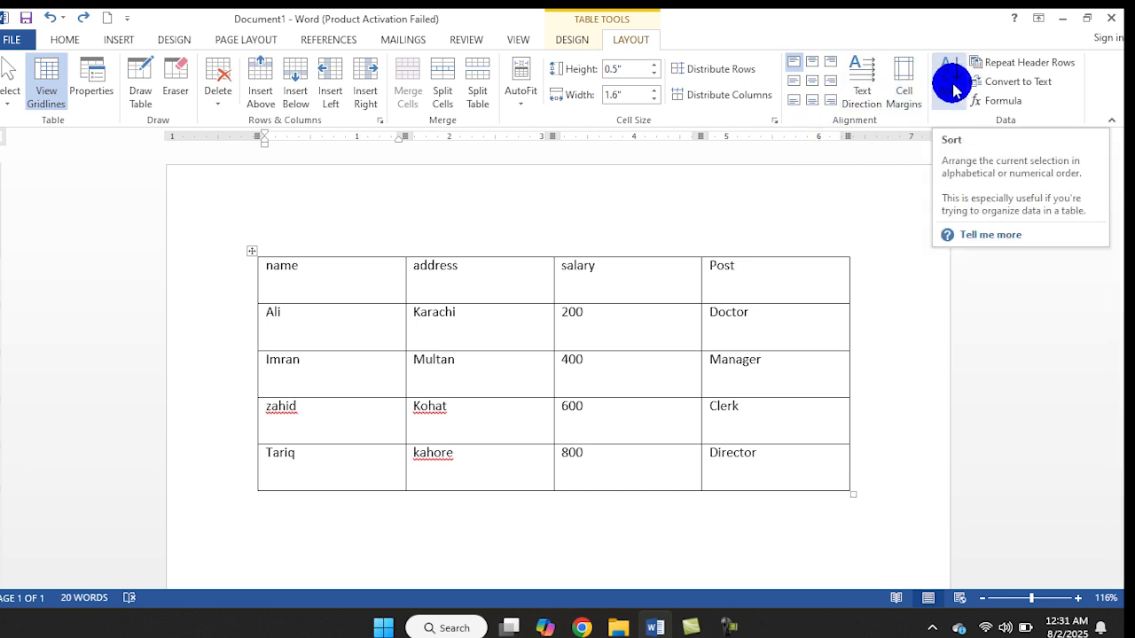
pyautogui.click(76, 41)
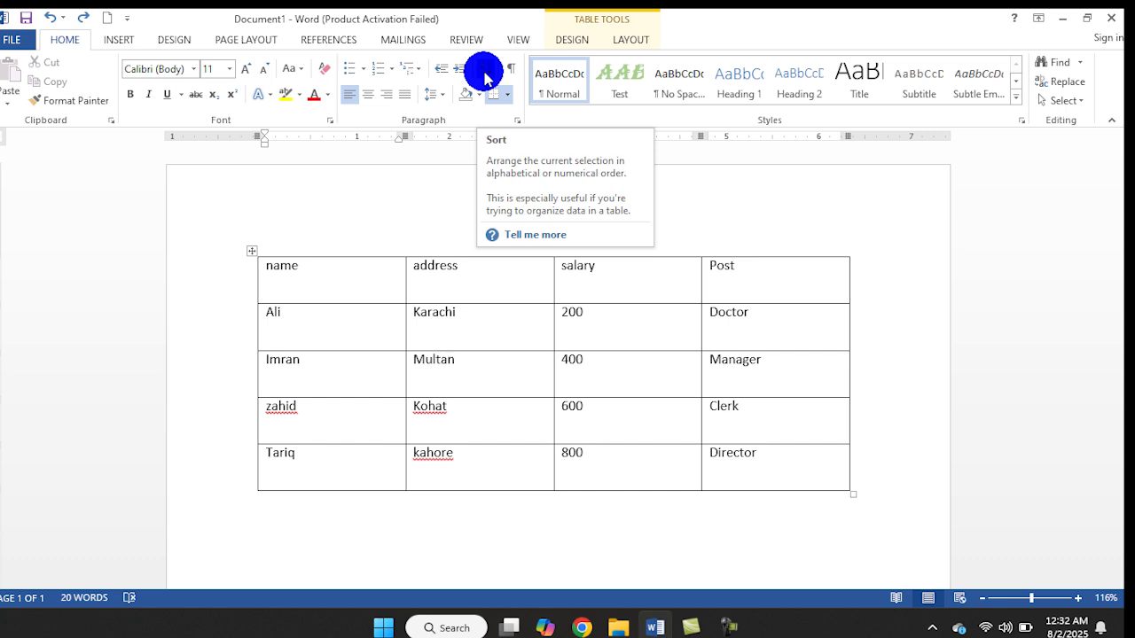
pyautogui.click(632, 38)
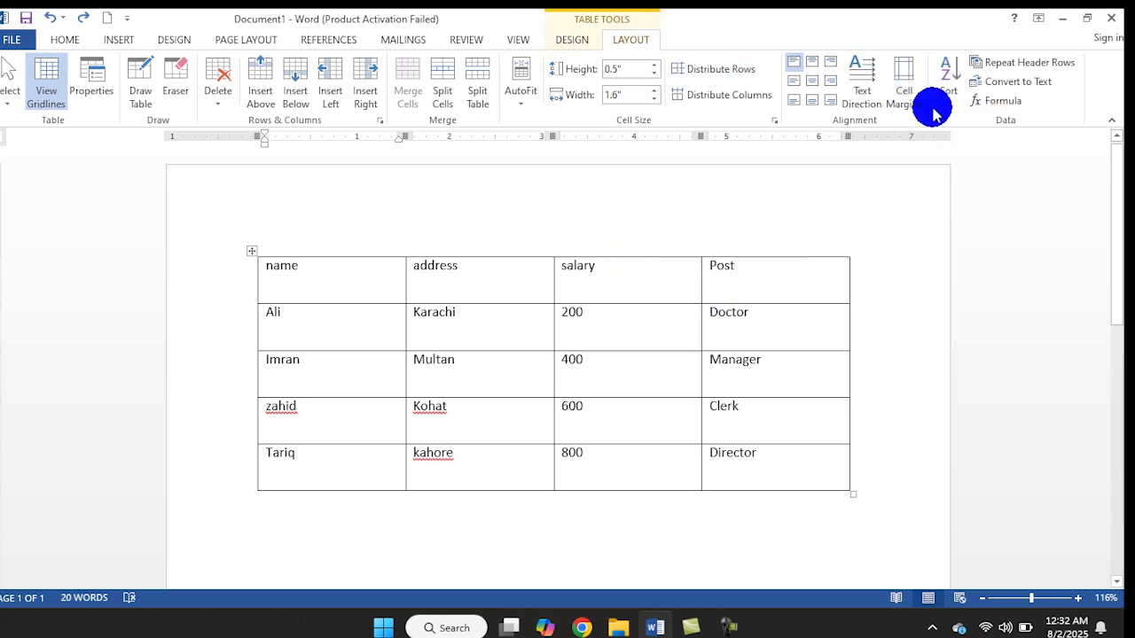
pyautogui.click(68, 42)
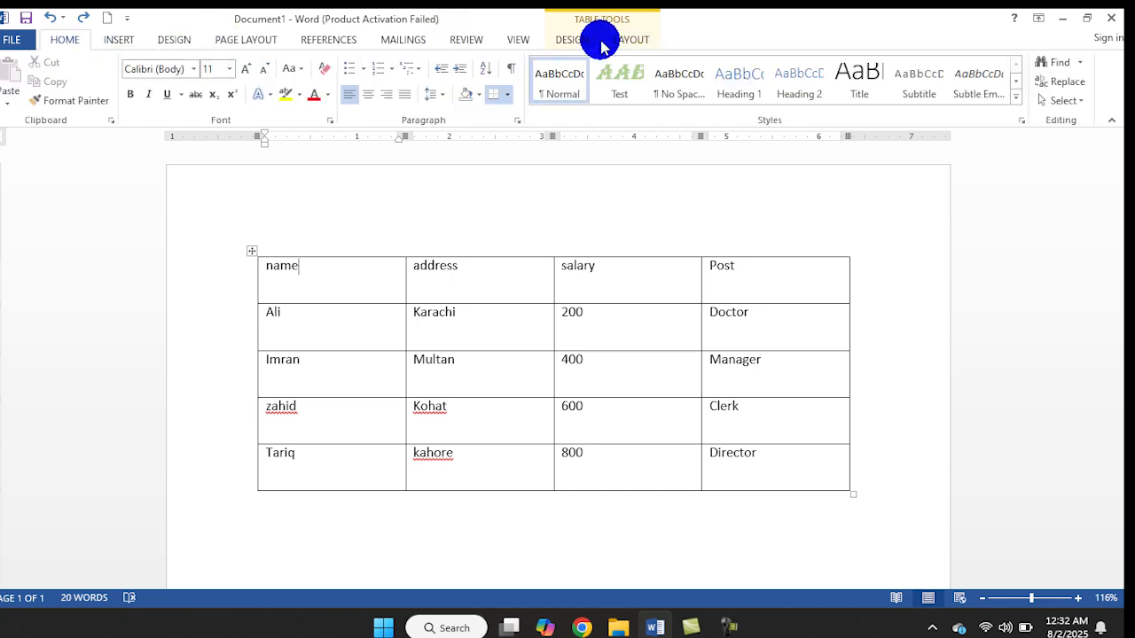
pyautogui.click(634, 40)
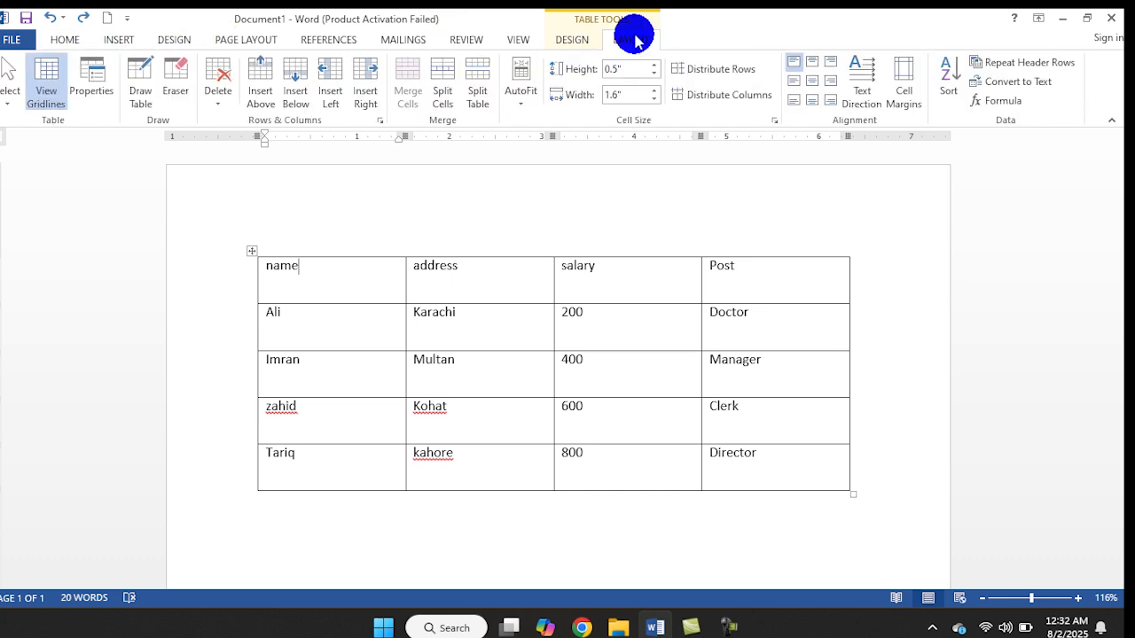
# Sort the table by Column 1 as text in ascending order, with the list set to no header row
pyautogui.click(950, 82)
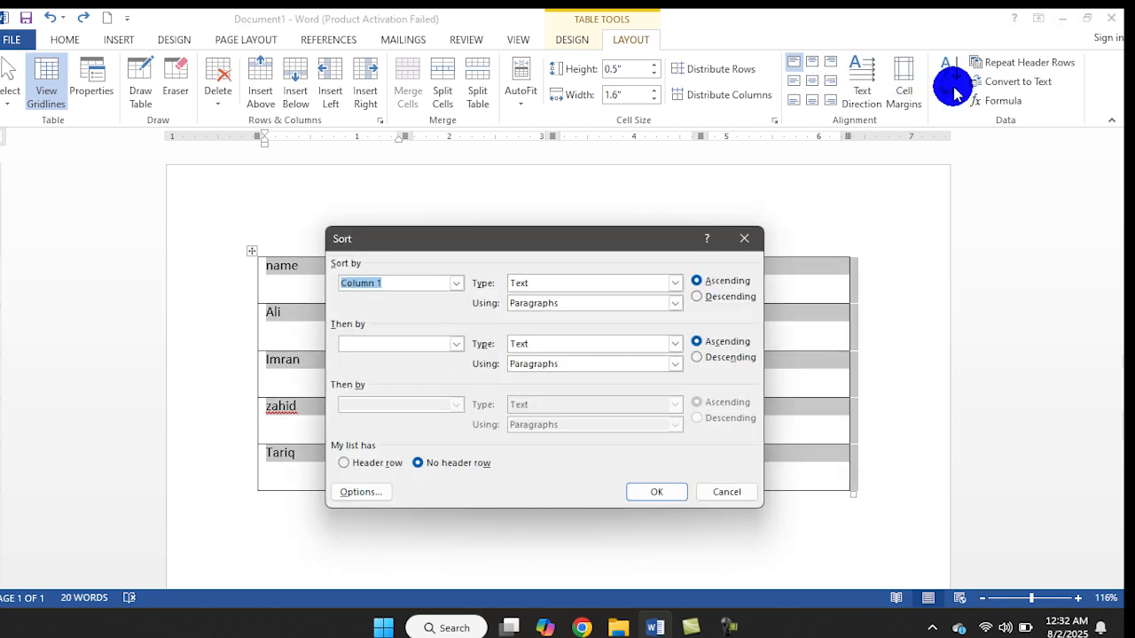
pyautogui.click(457, 285)
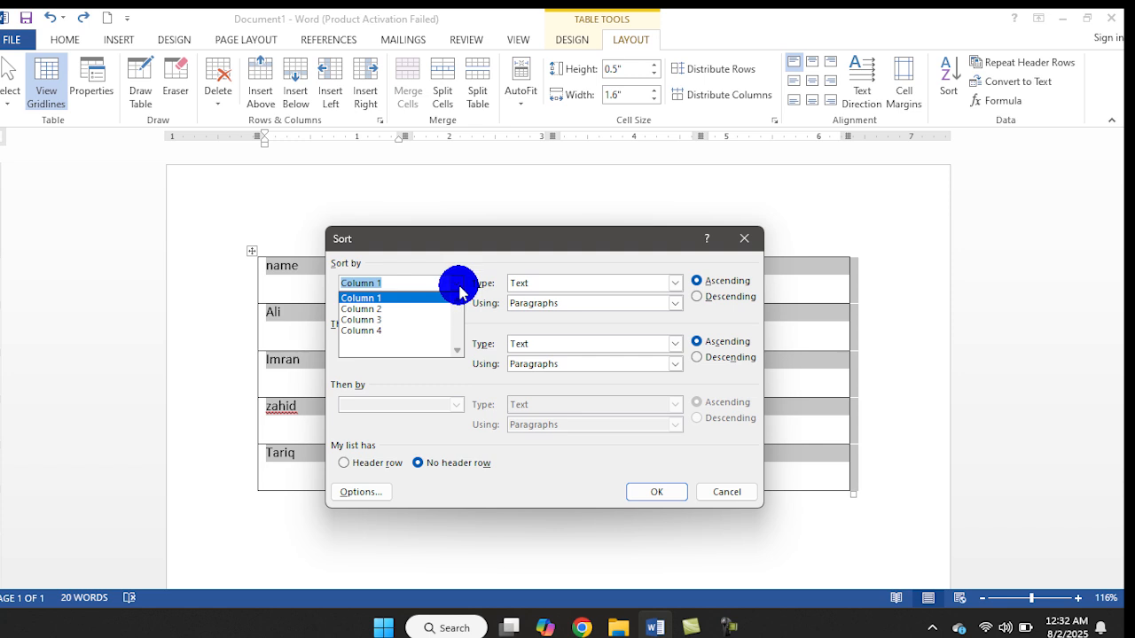
pyautogui.click(490, 247)
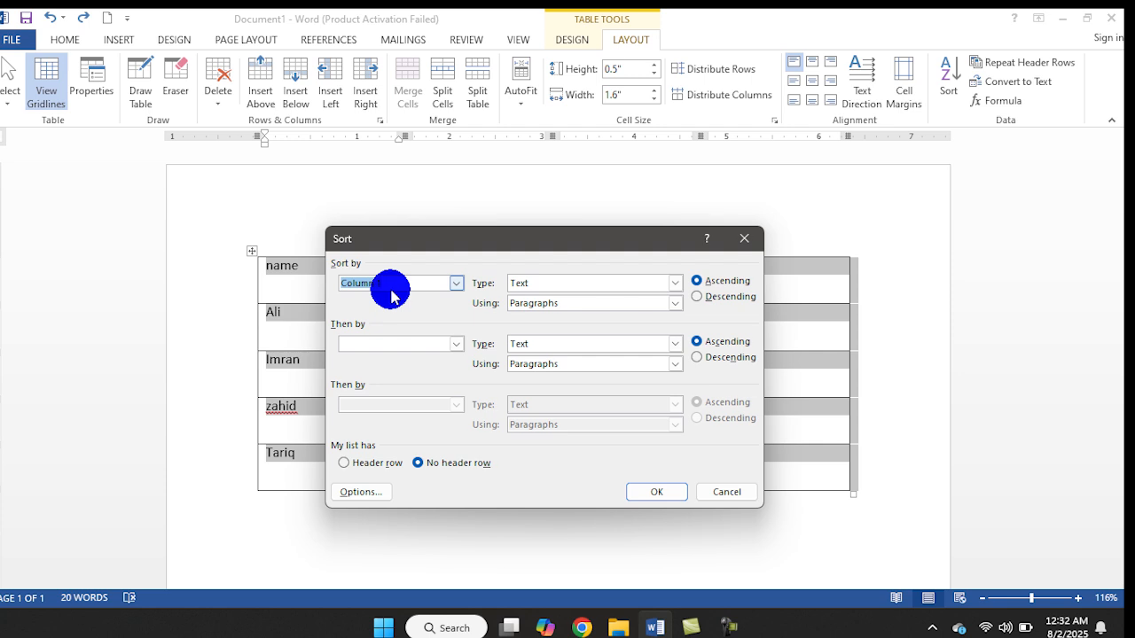
pyautogui.click(654, 493)
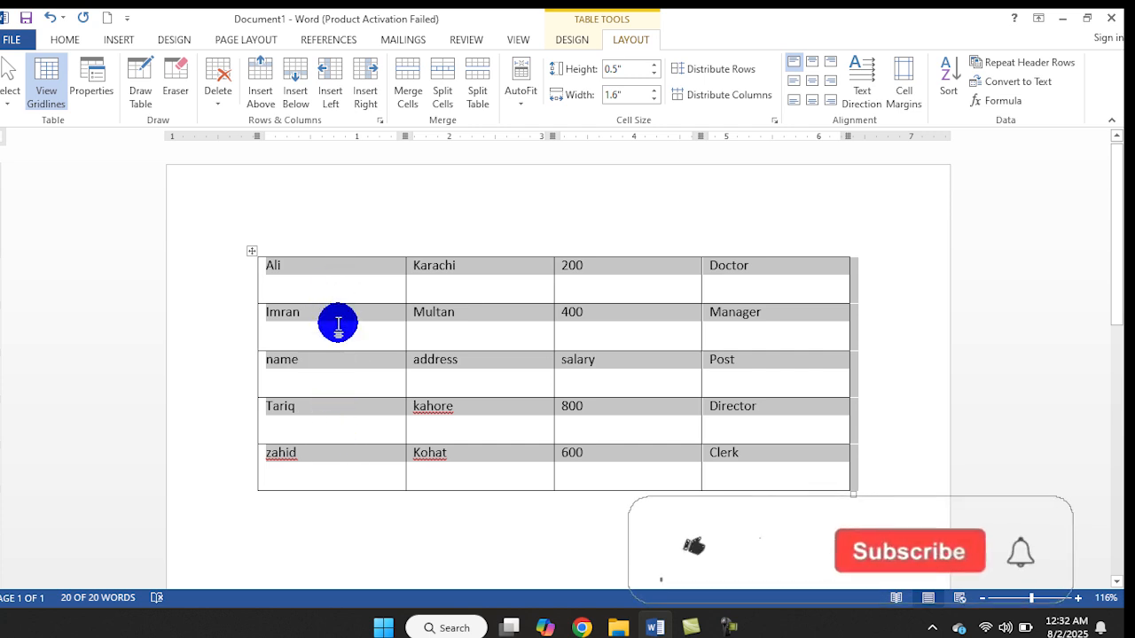
# Check the cells of the row holding the column headings in the sorted table, and undo the sort
pyautogui.click(344, 372)
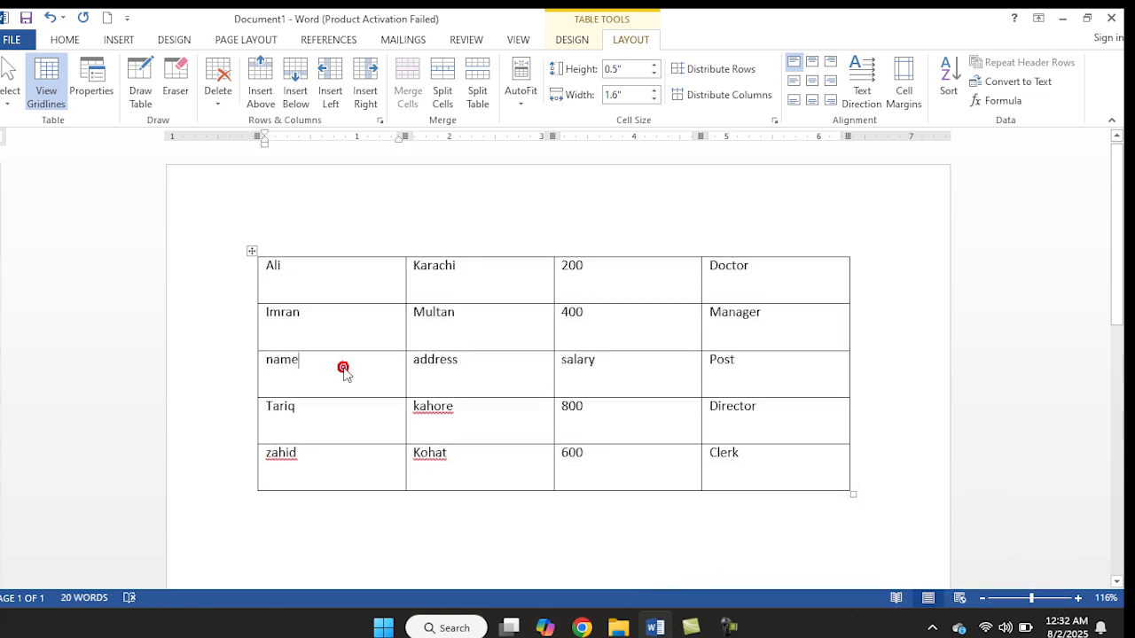
pyautogui.click(443, 362)
pyautogui.click(588, 371)
pyautogui.click(743, 363)
pyautogui.click(580, 357)
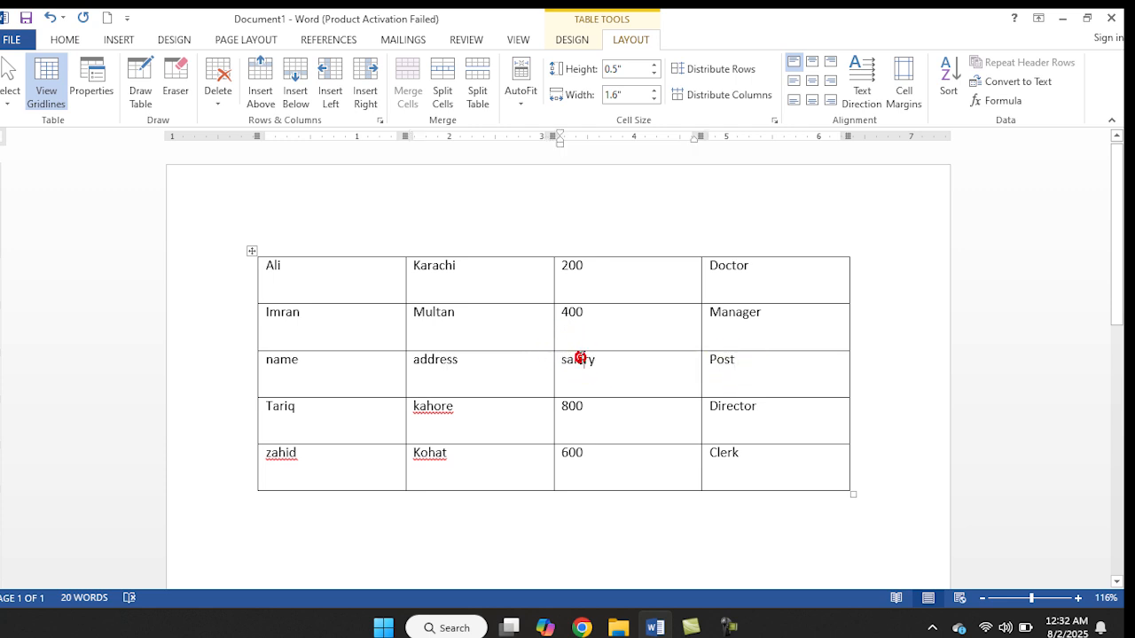
pyautogui.click(479, 358)
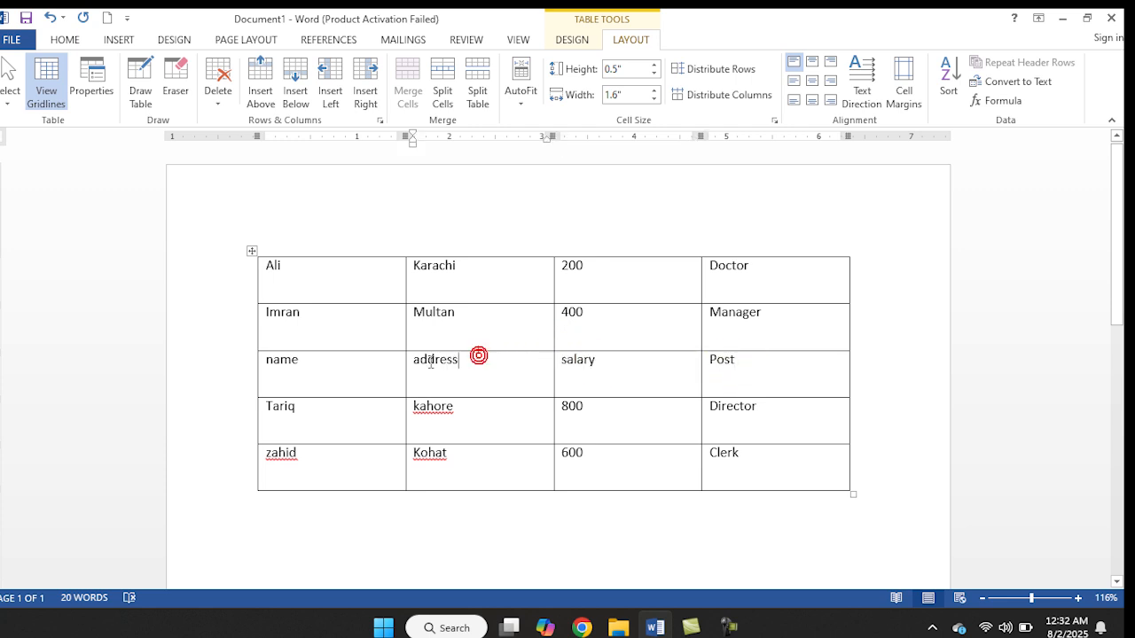
pyautogui.click(341, 360)
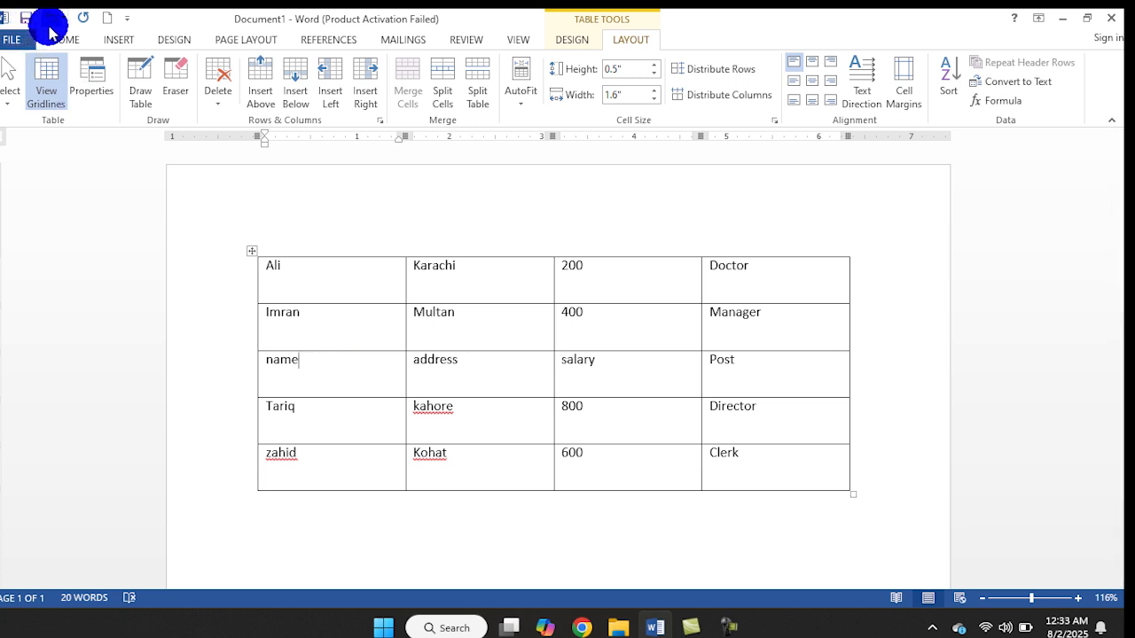
pyautogui.click(50, 25)
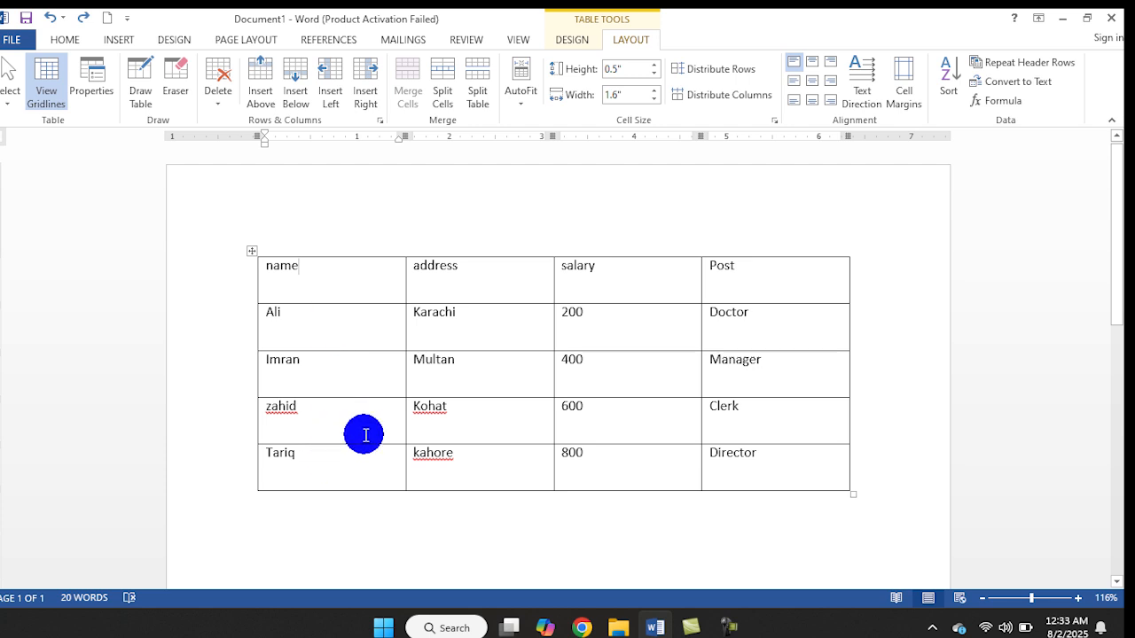
# Start a table sort with the list marked as having a header row, and view the available sort columns
pyautogui.click(947, 85)
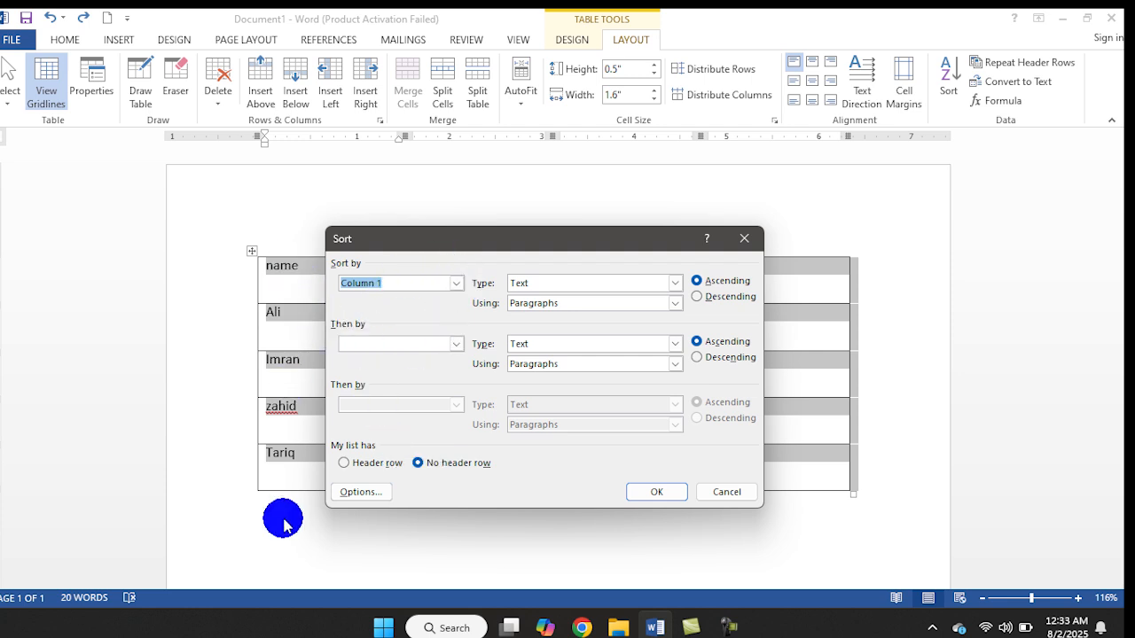
pyautogui.click(361, 465)
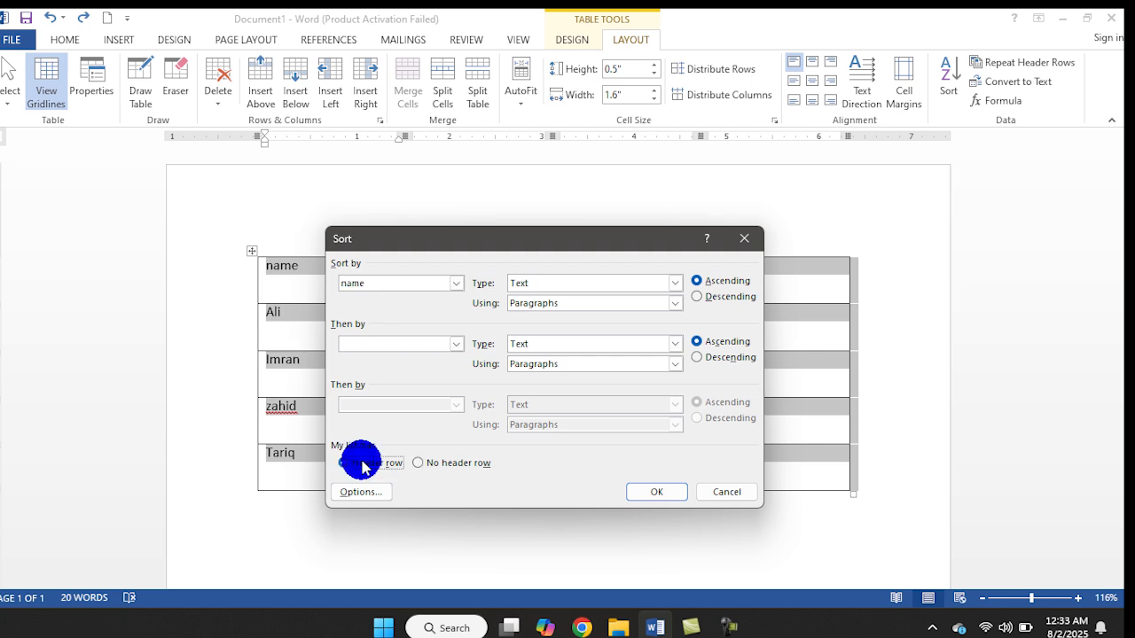
pyautogui.click(457, 284)
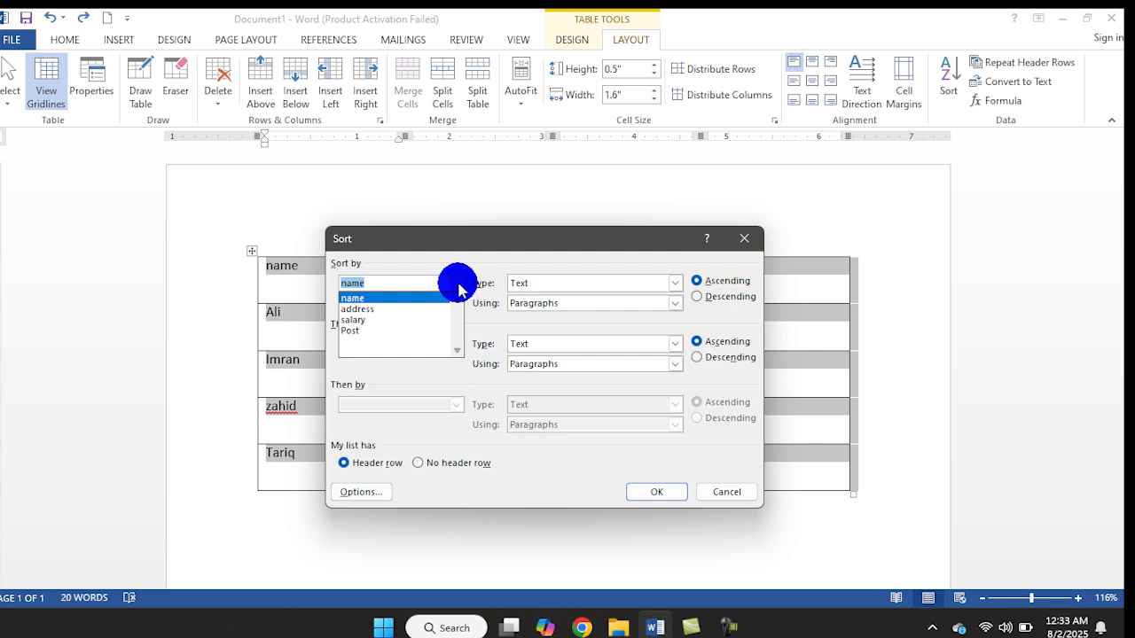
pyautogui.click(457, 241)
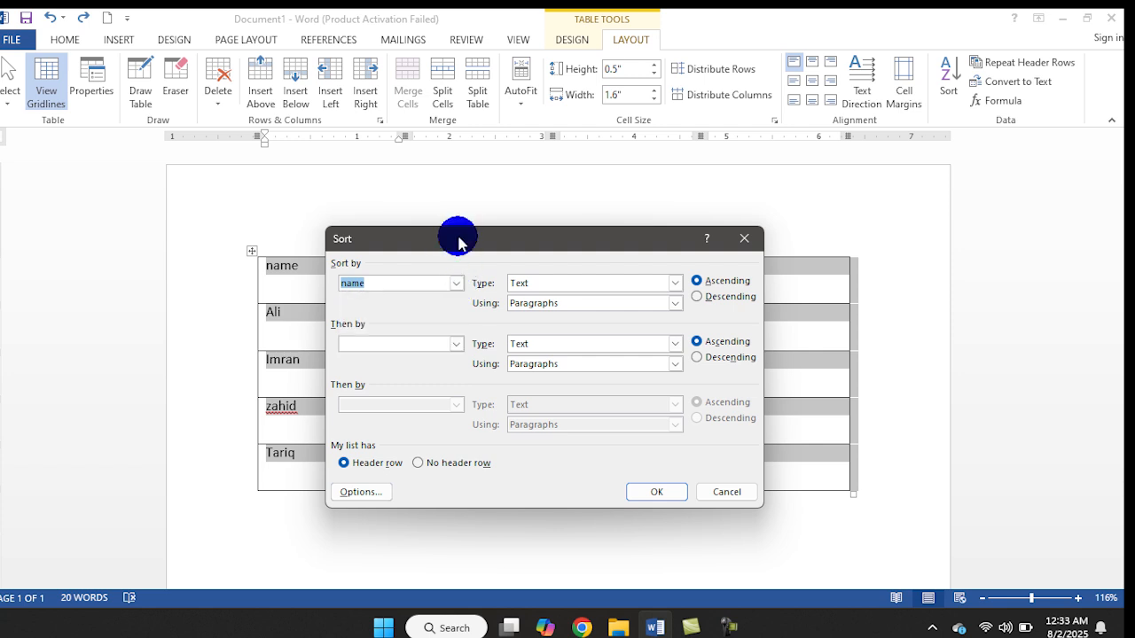
pyautogui.click(459, 284)
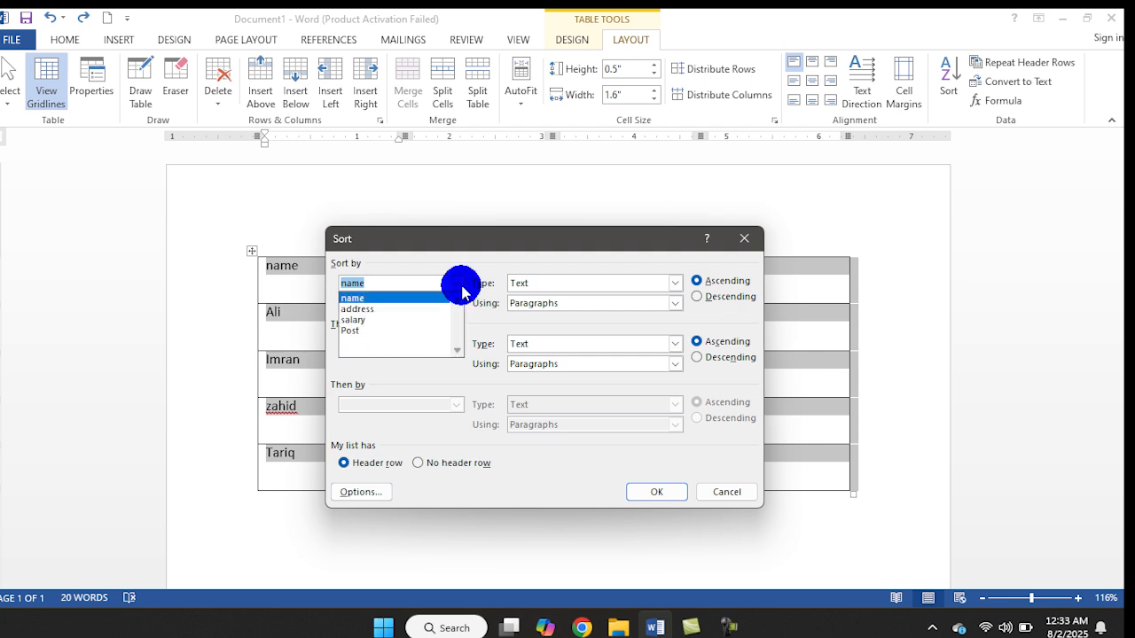
pyautogui.click(459, 285)
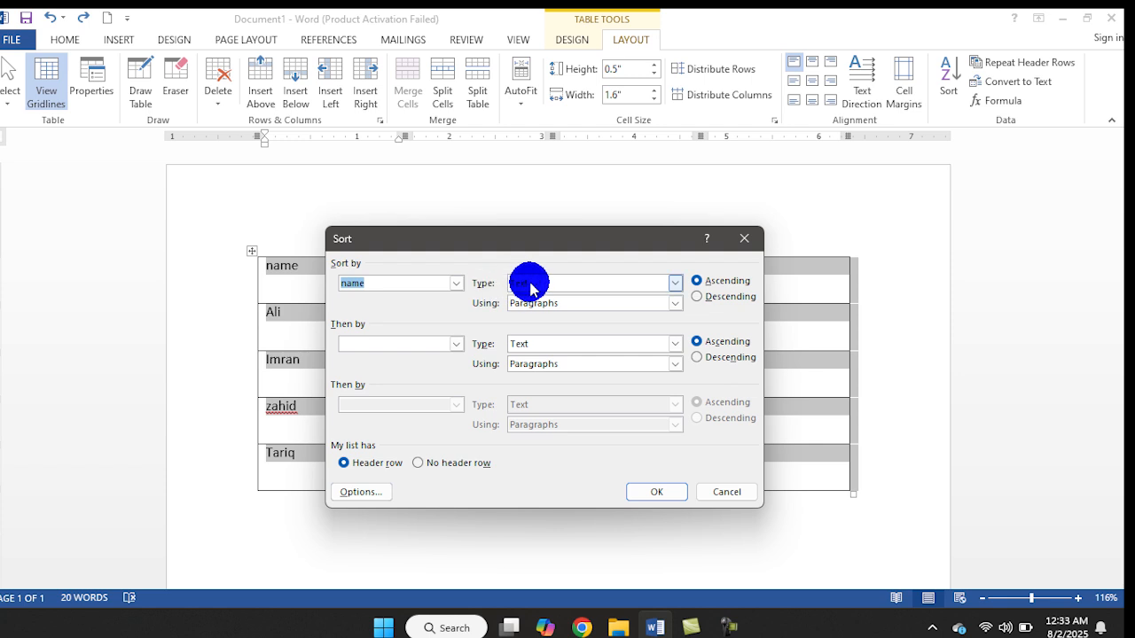
# Try salary as the sort column, and set the sort column back to name
pyautogui.click(455, 283)
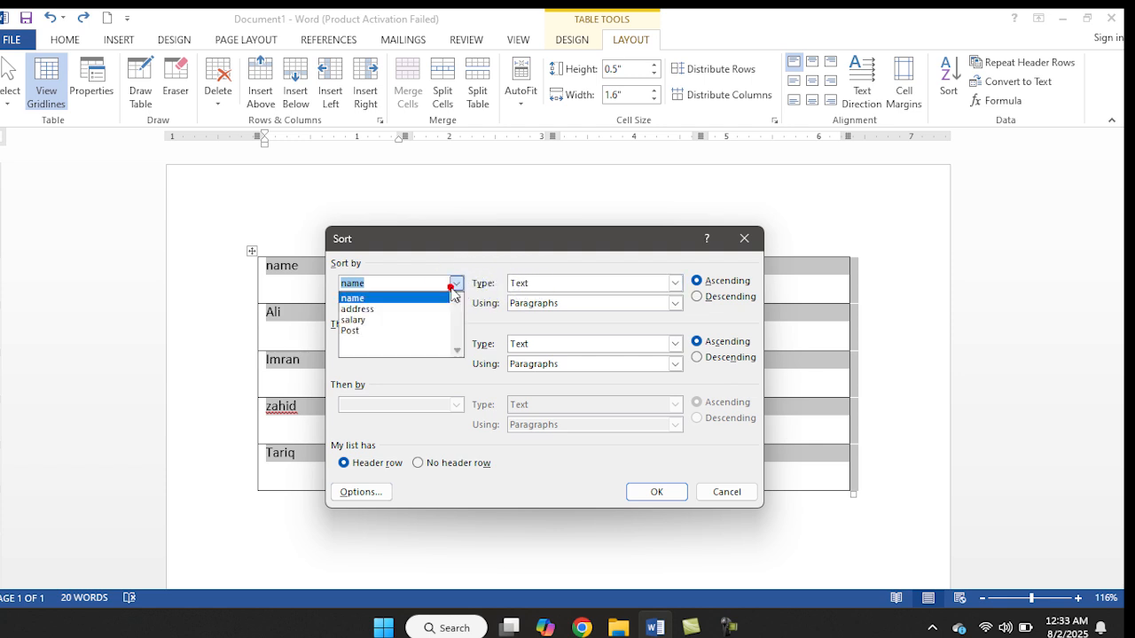
pyautogui.click(393, 320)
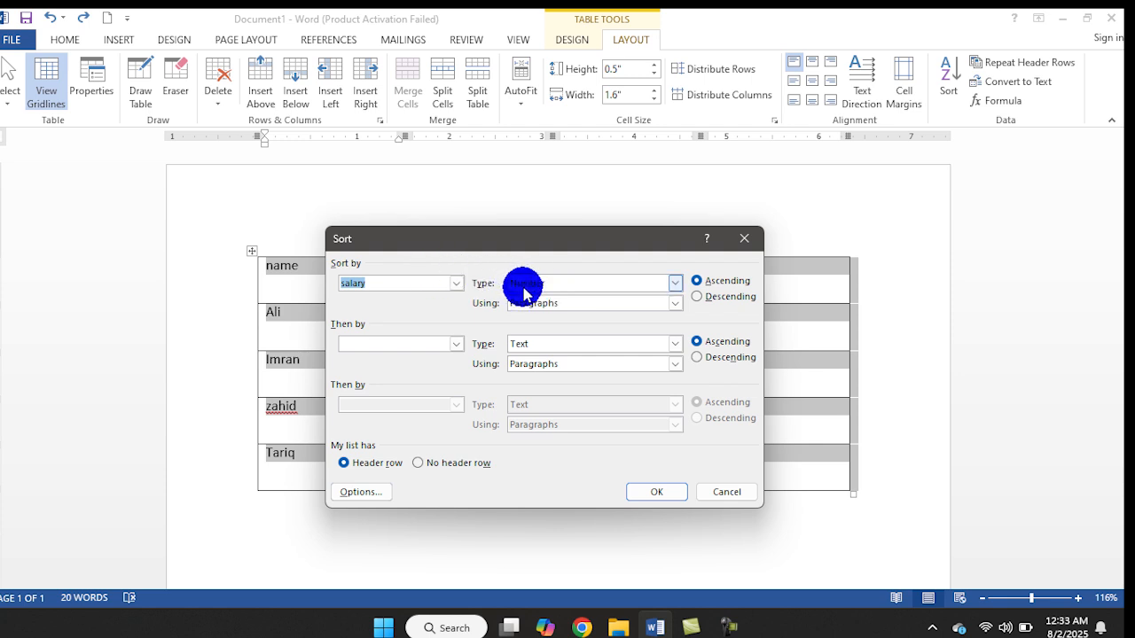
pyautogui.click(457, 284)
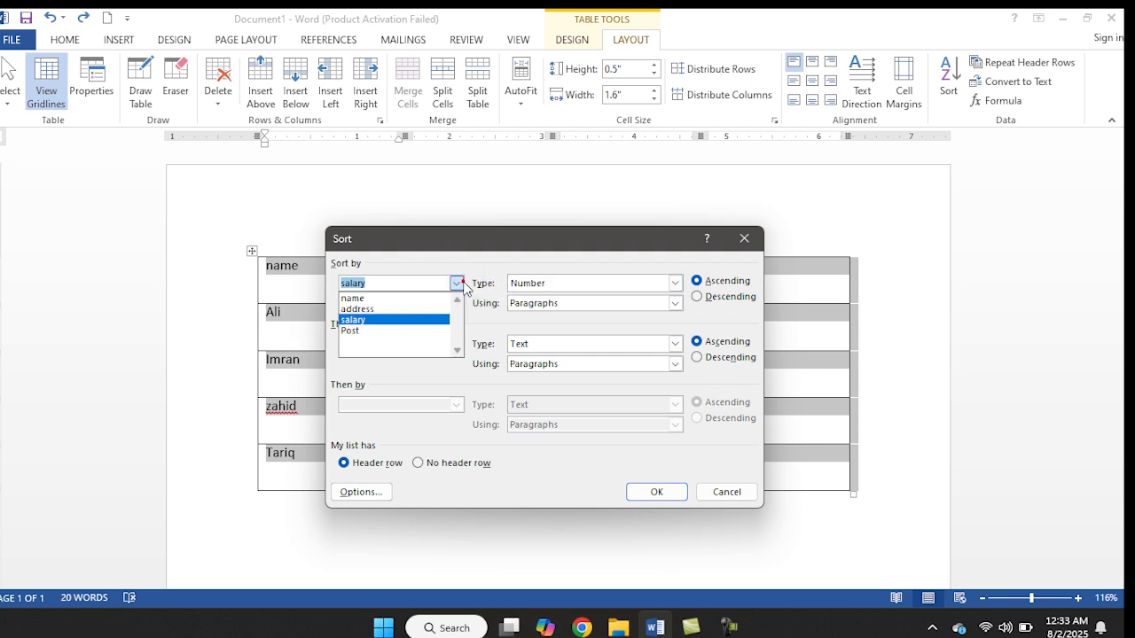
pyautogui.click(384, 299)
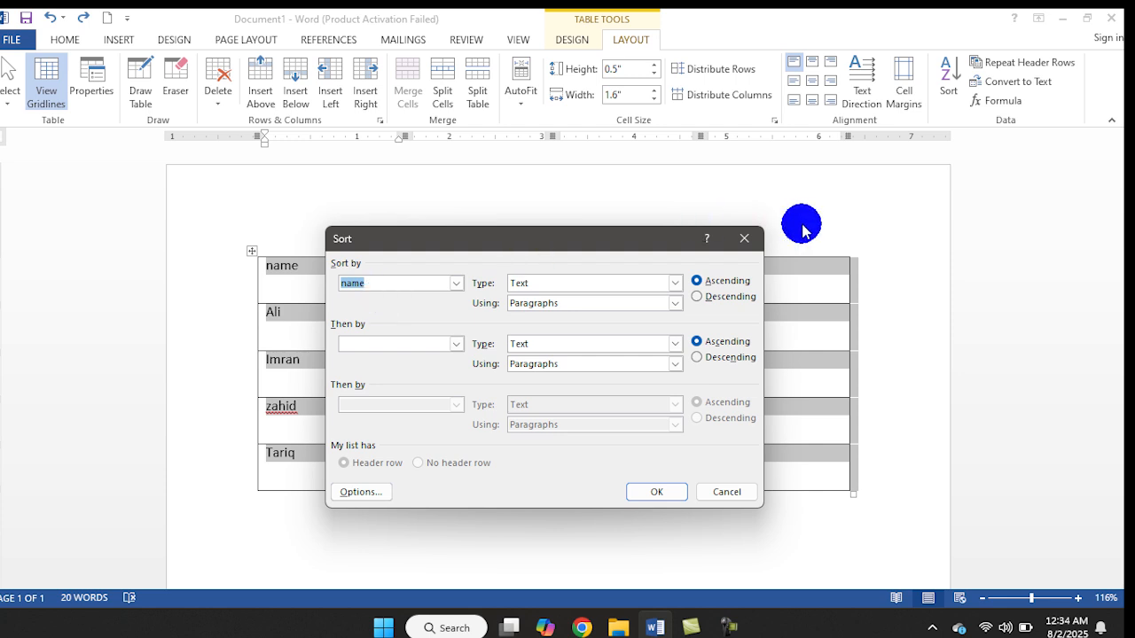
# Try the descending order, set it back to ascending, and sort the table by name
pyautogui.click(717, 282)
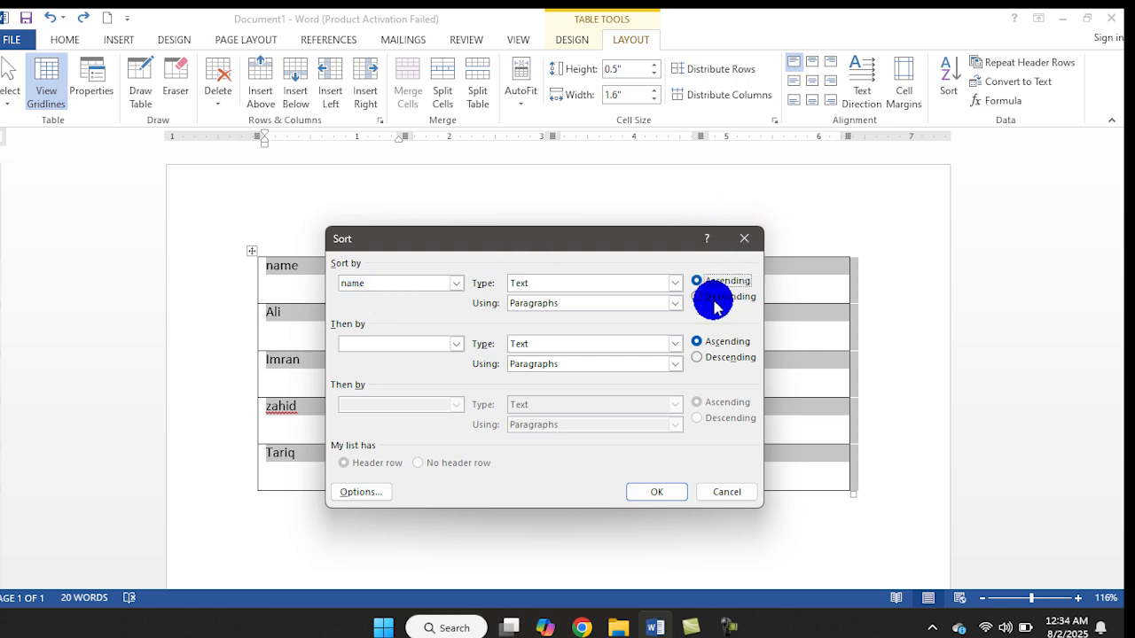
pyautogui.click(708, 302)
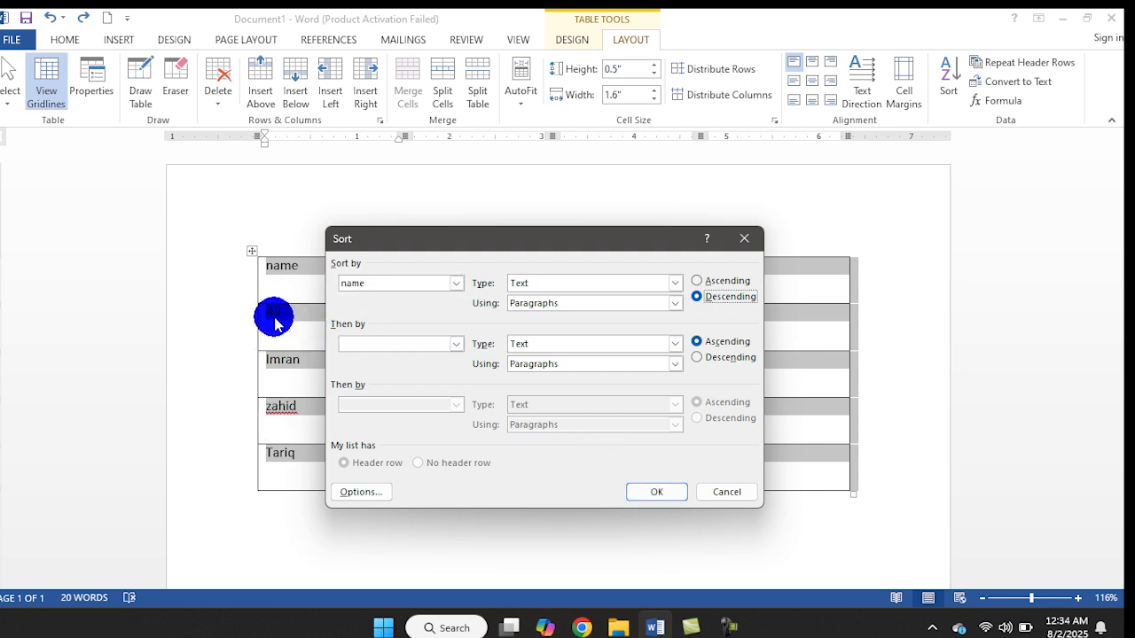
pyautogui.click(710, 282)
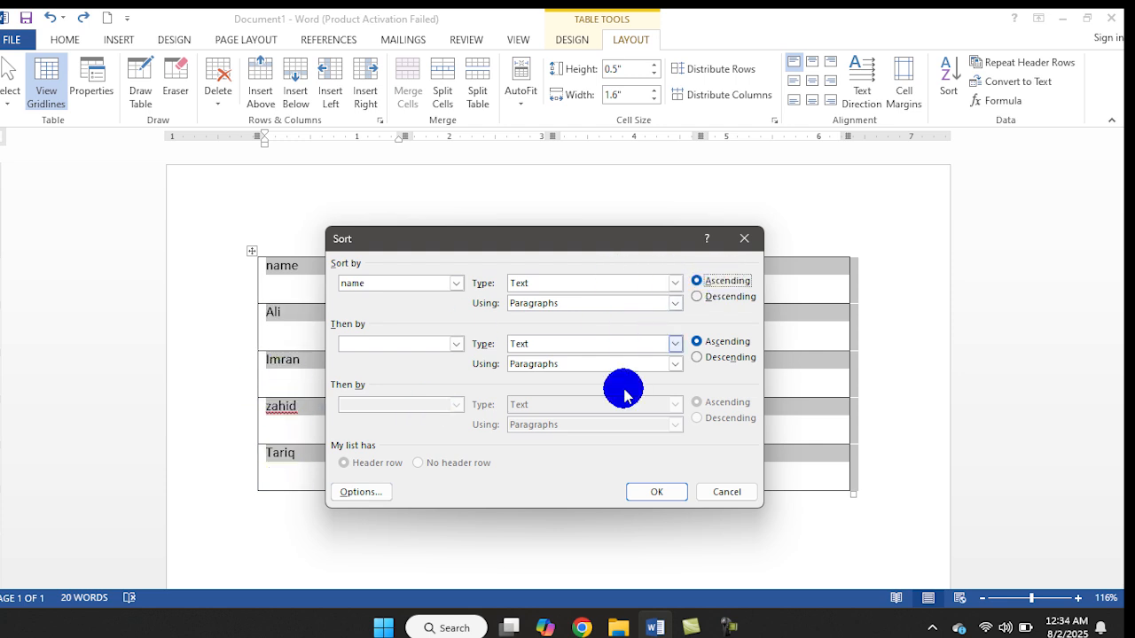
pyautogui.click(652, 491)
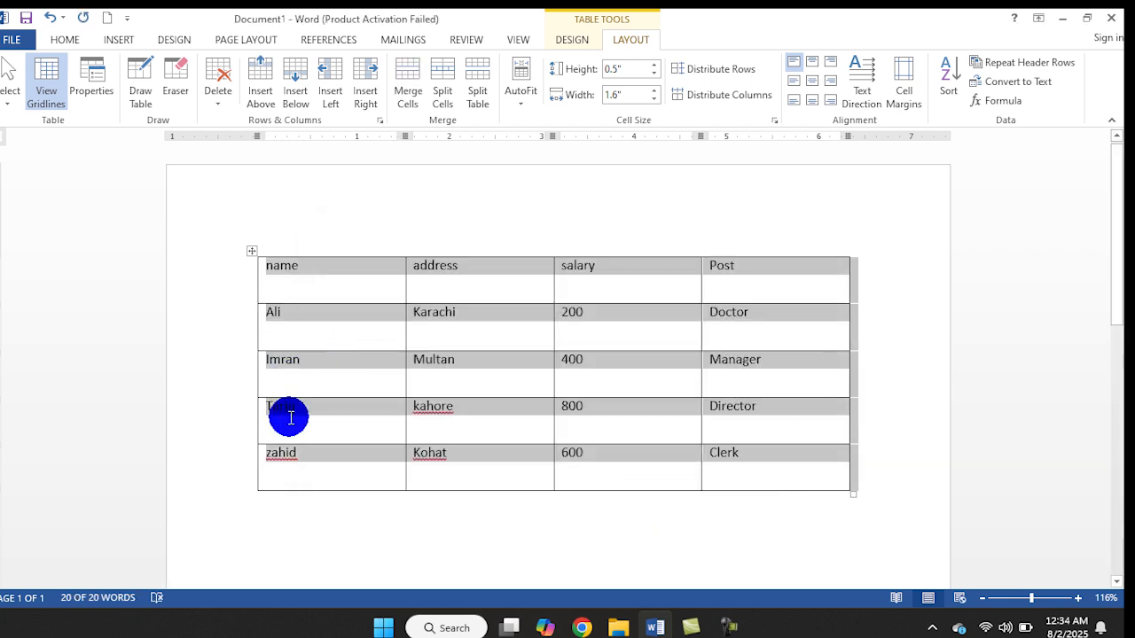
# Sort the table by name as text in descending order, with the list marked as having a header row
pyautogui.click(946, 77)
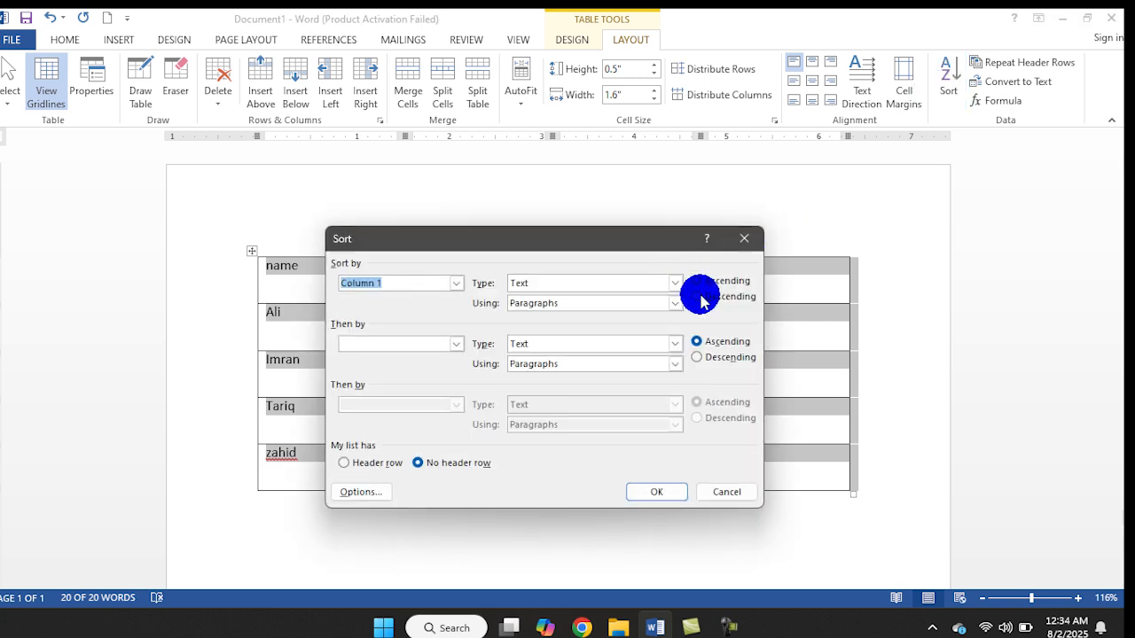
pyautogui.click(699, 297)
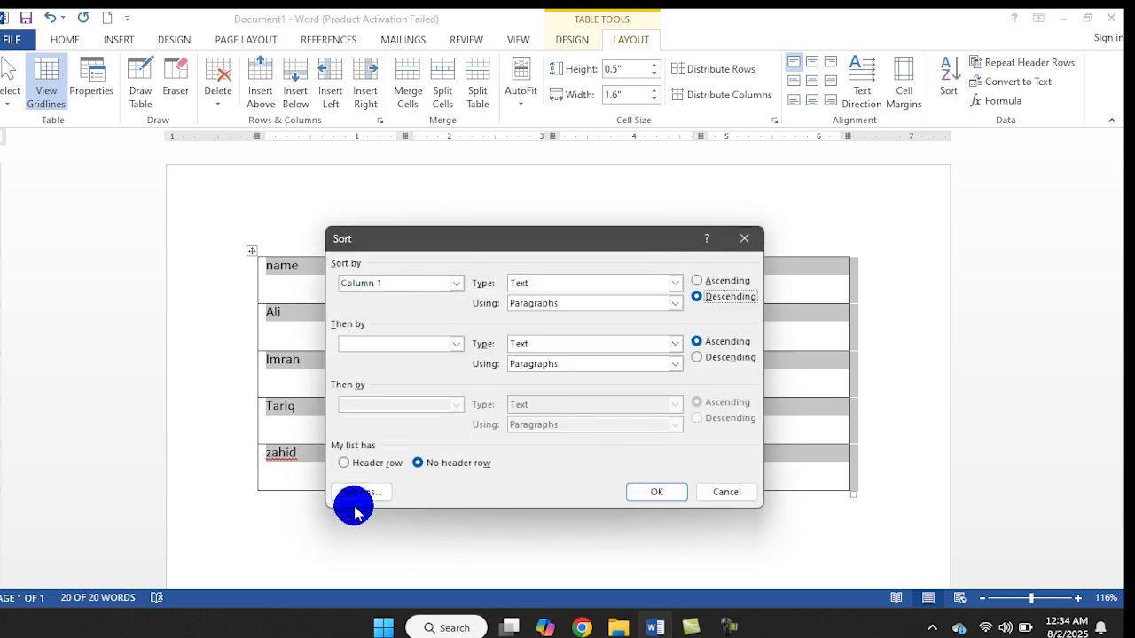
pyautogui.click(344, 470)
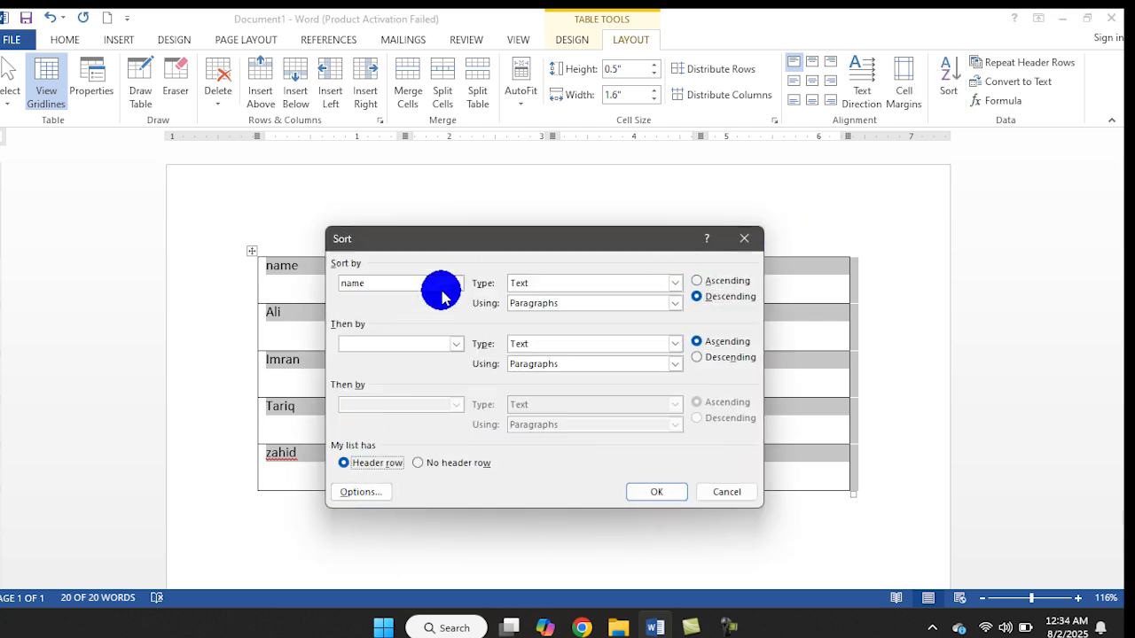
pyautogui.click(661, 493)
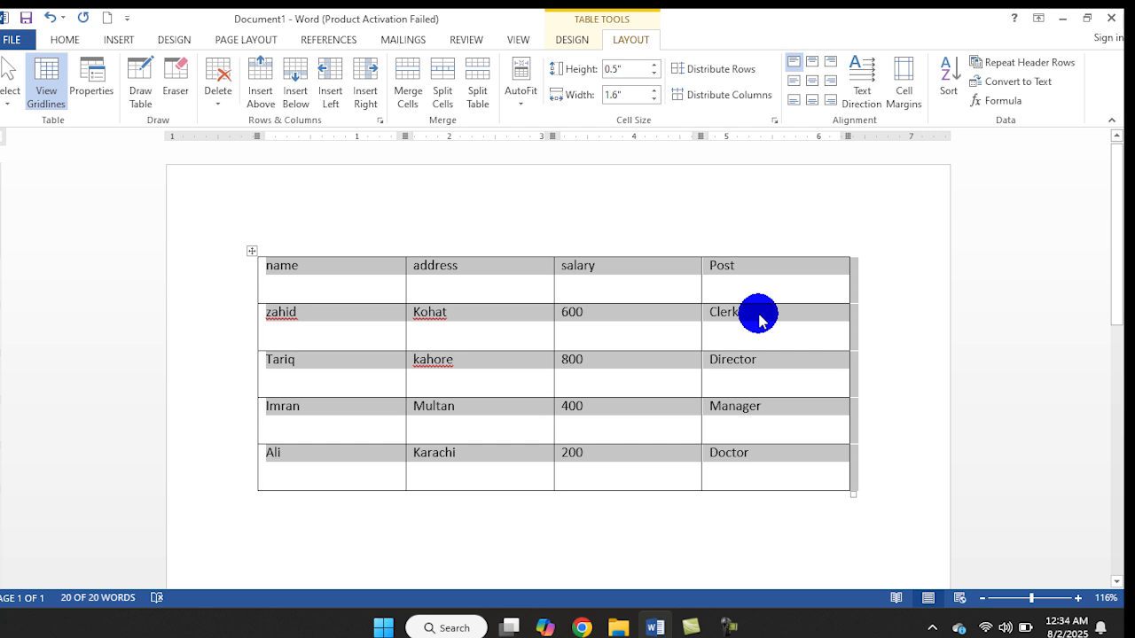
# Shade the table's header row dark blue
pyautogui.click(535, 299)
pyautogui.click(312, 271)
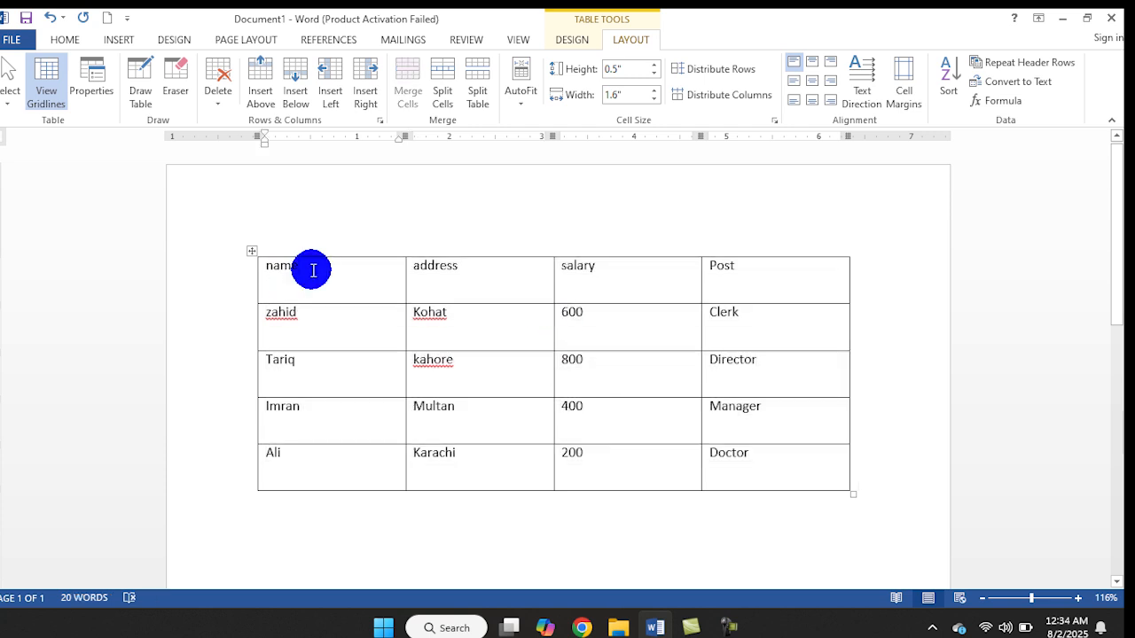
pyautogui.click(760, 267)
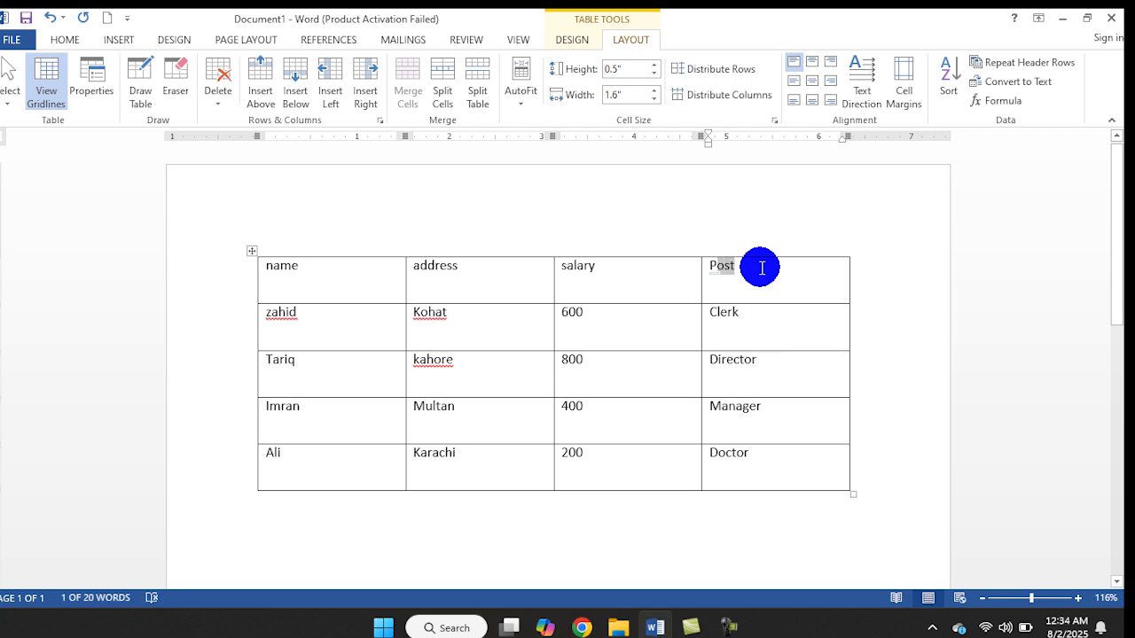
pyautogui.hotkey('shift', 'Left')
pyautogui.hotkey('shift', 'Left')
pyautogui.hotkey('shift', 'Left')
pyautogui.hotkey('shift', 'Left')
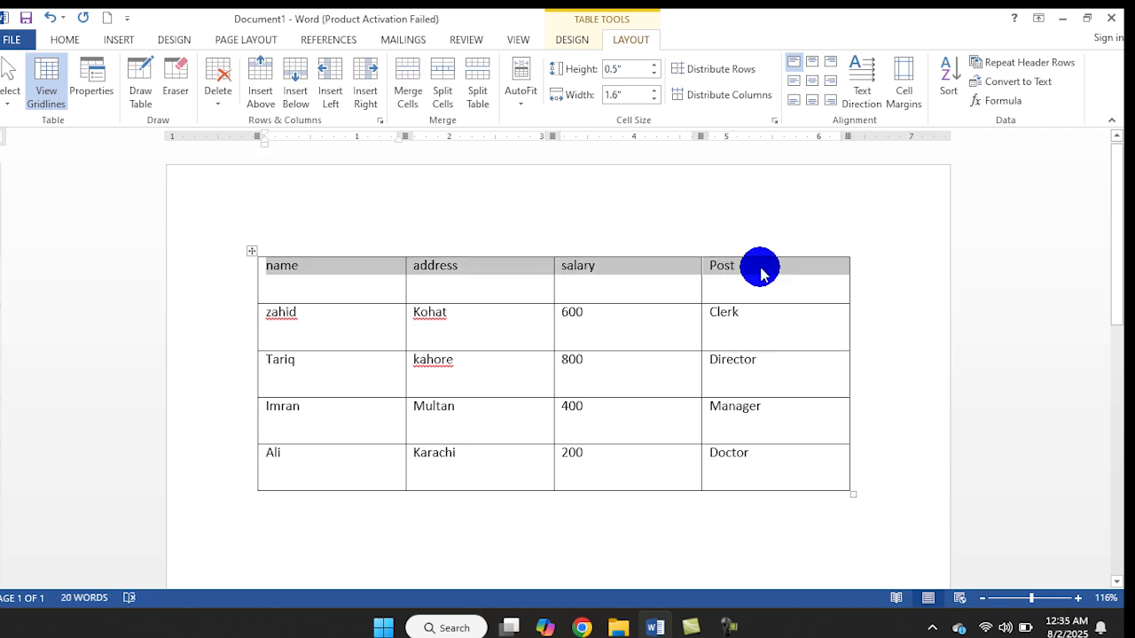
pyautogui.click(578, 40)
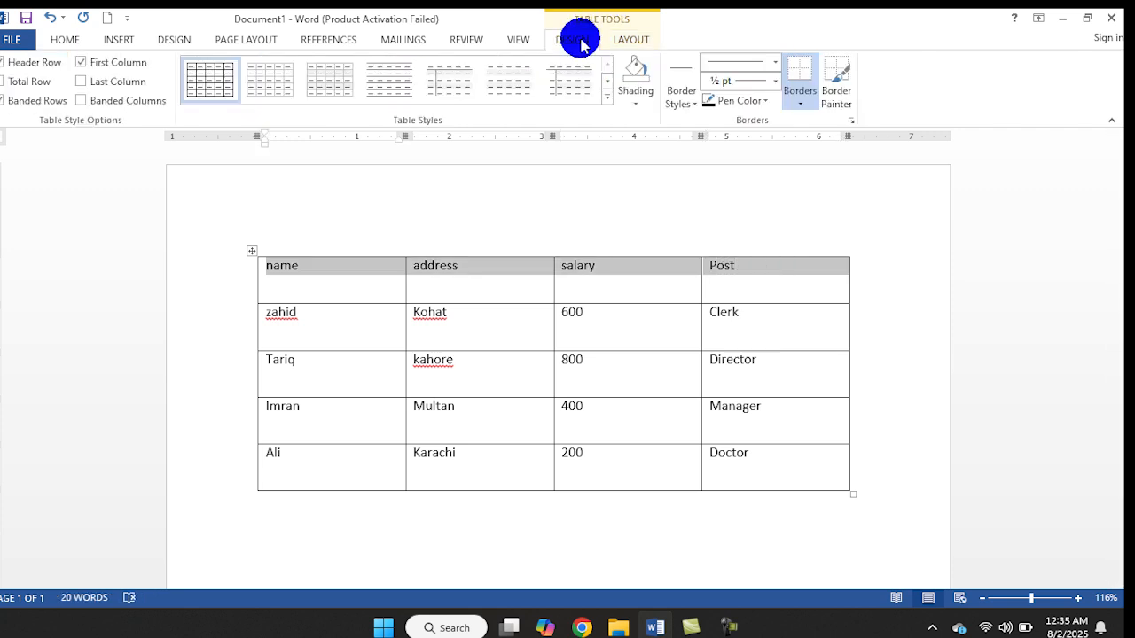
pyautogui.click(644, 104)
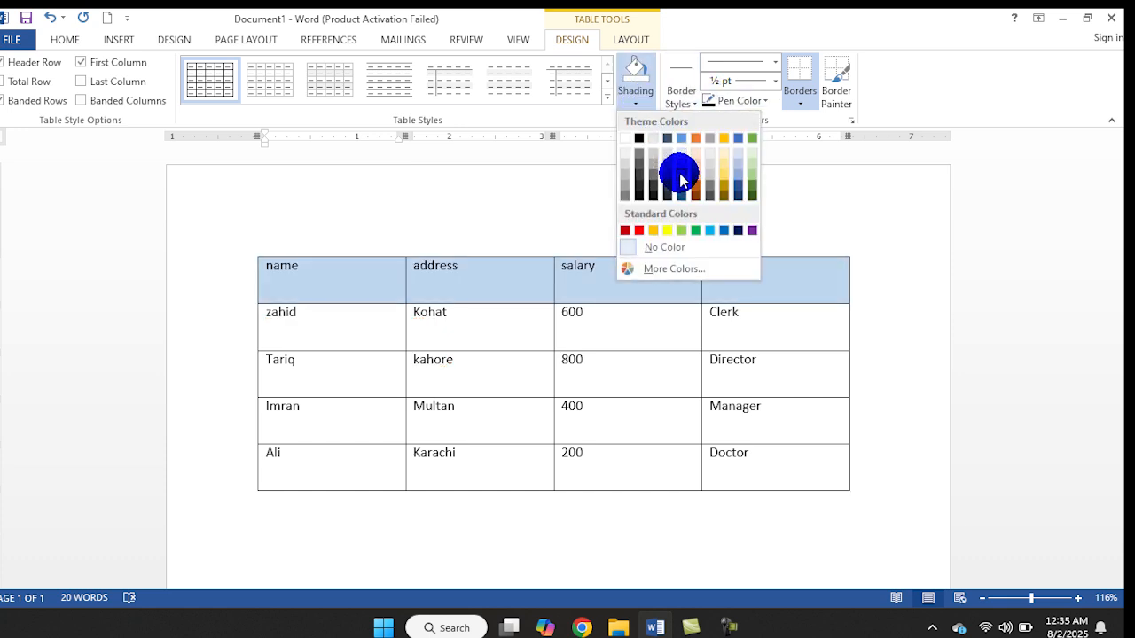
pyautogui.click(682, 180)
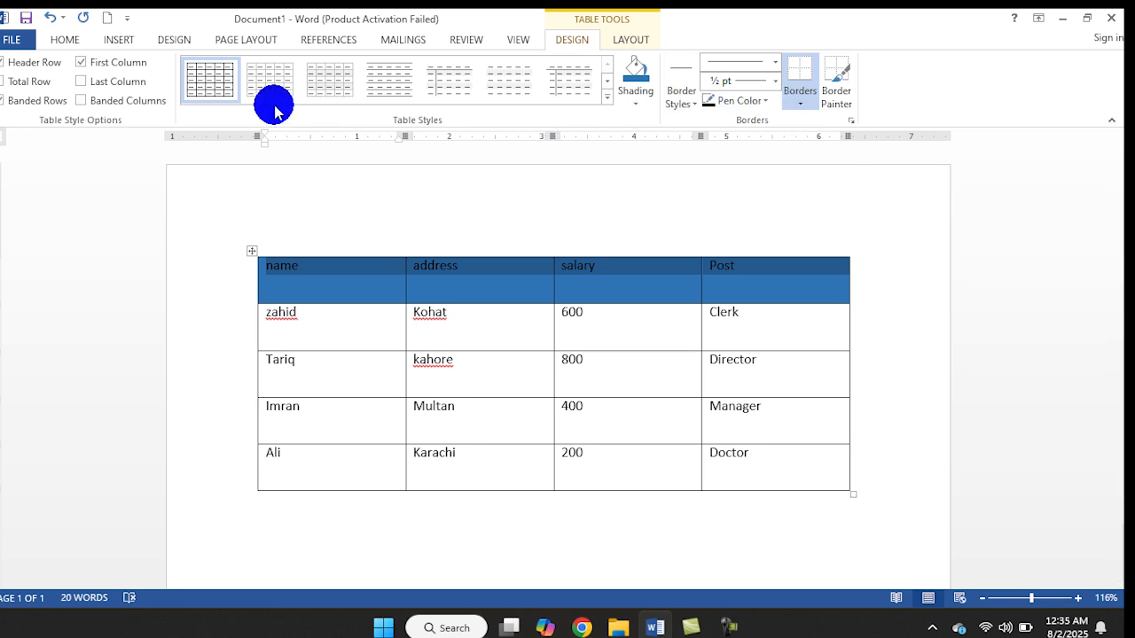
# Make the header row's text bold and white
pyautogui.click(60, 39)
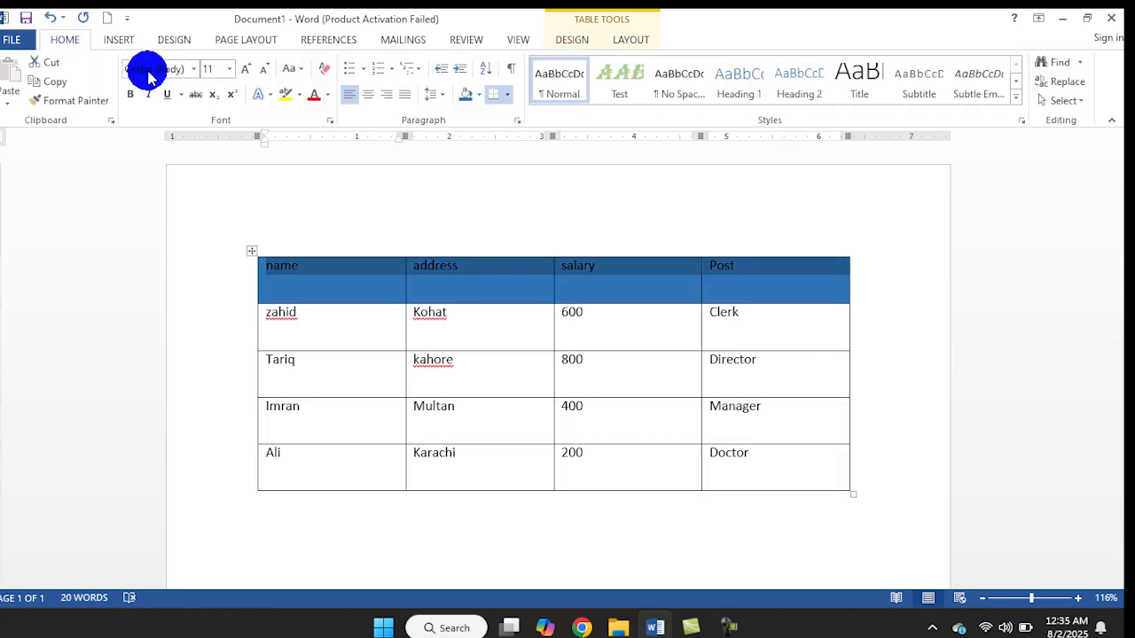
pyautogui.click(131, 96)
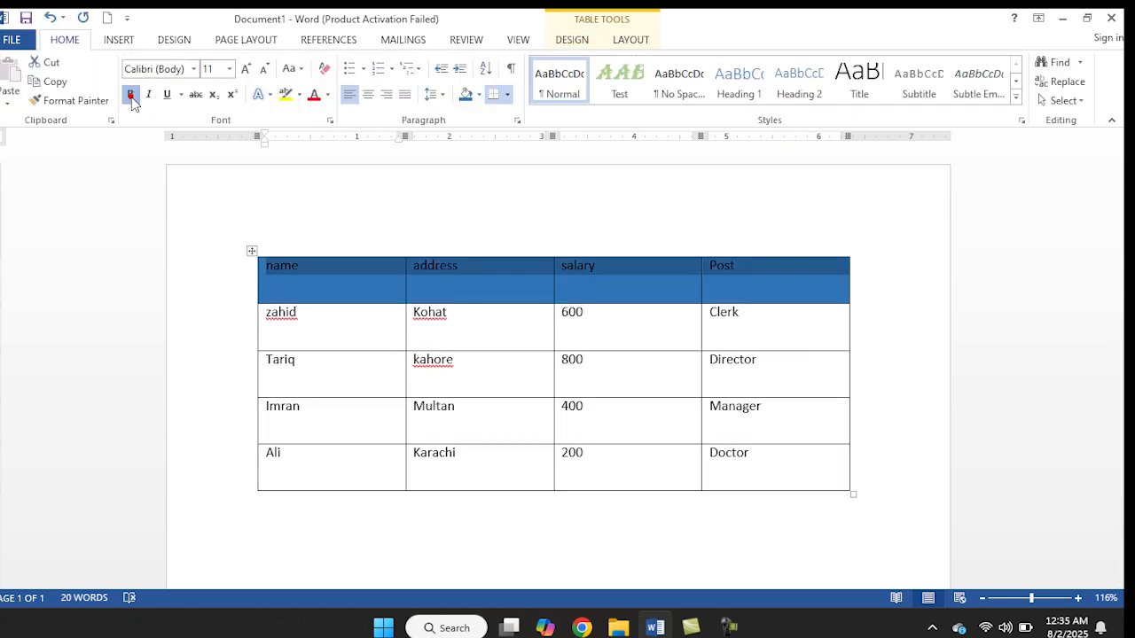
pyautogui.click(331, 101)
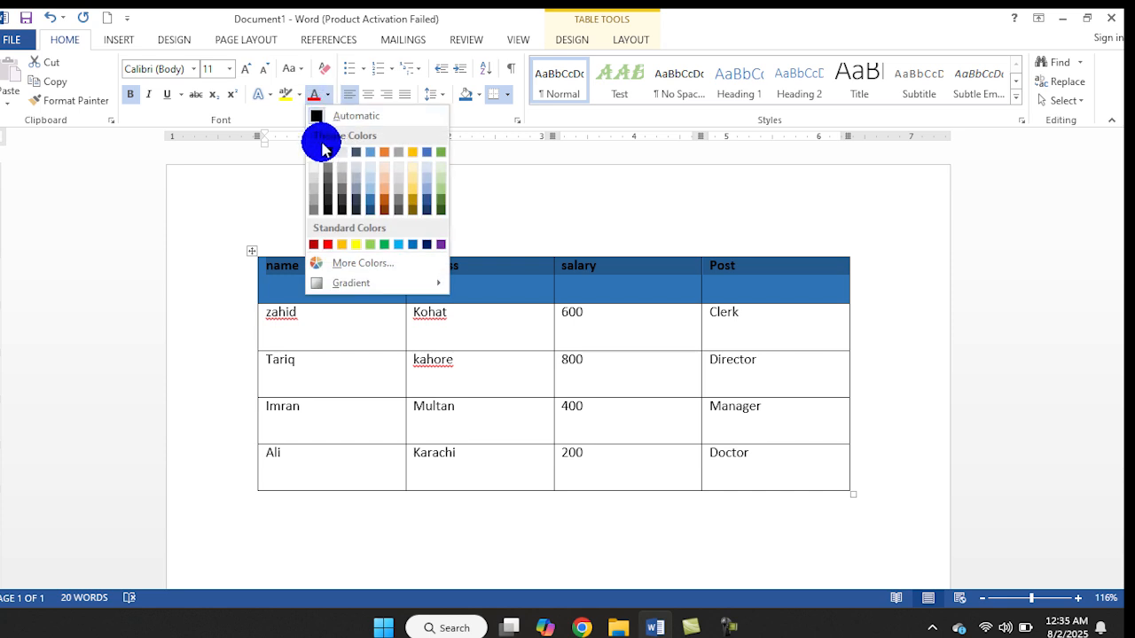
pyautogui.click(315, 152)
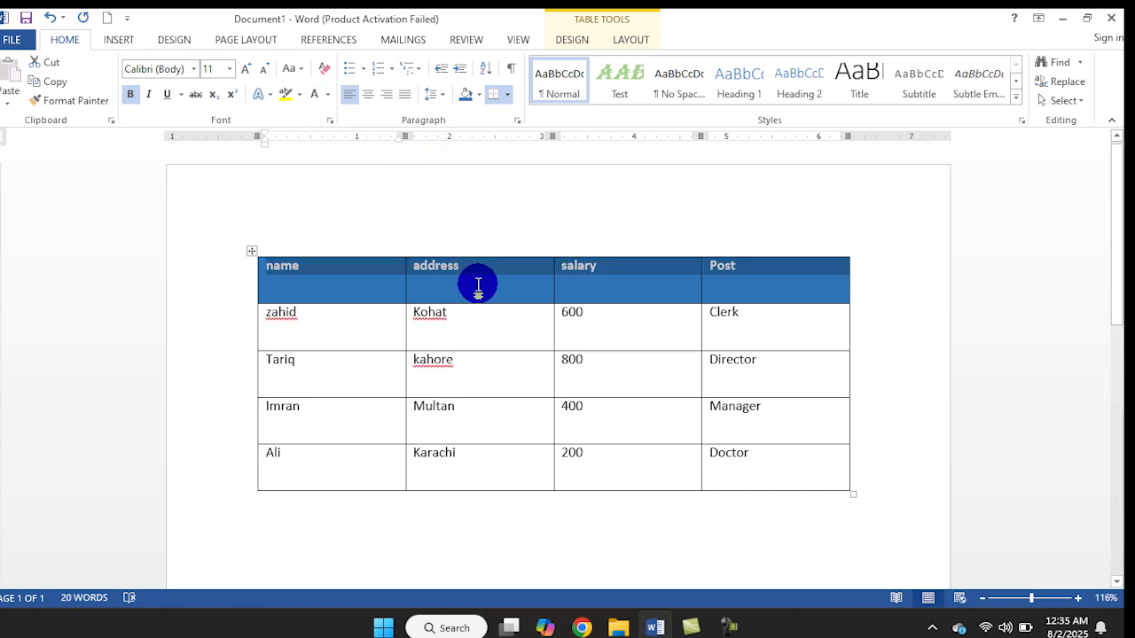
# Add empty rows below the table's last entry until the table continues onto a second page
pyautogui.click(768, 466)
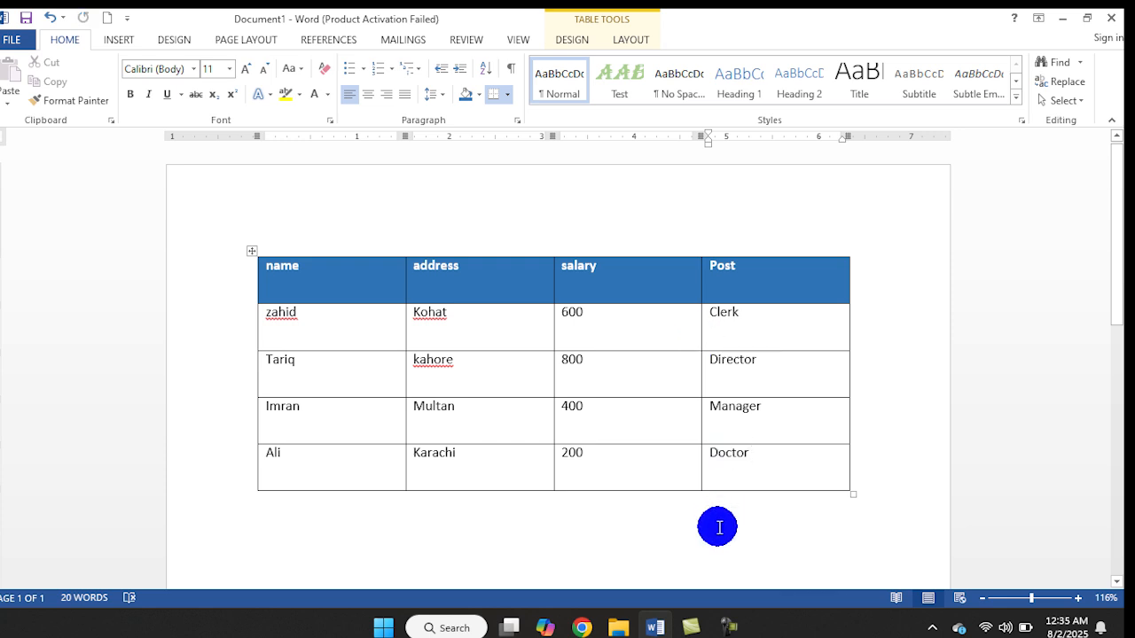
pyautogui.press('Tab')
pyautogui.press('Tab')
pyautogui.press('Tab')
pyautogui.press('Tab')
pyautogui.press('Tab')
pyautogui.press('Tab')
pyautogui.press('Tab')
pyautogui.press('Tab')
pyautogui.press('Tab')
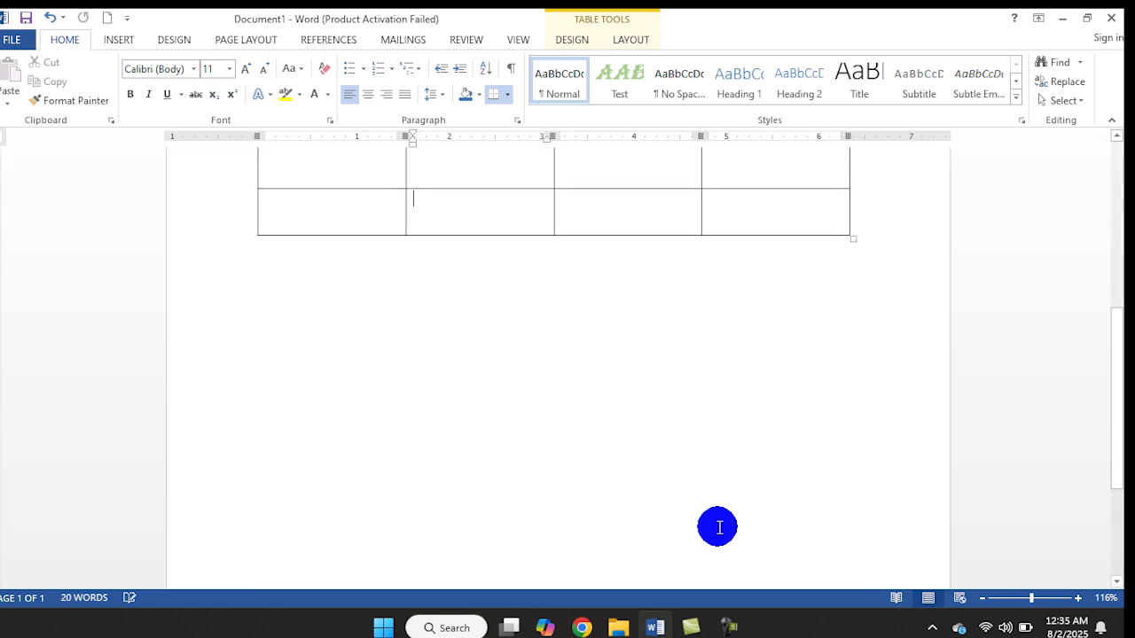
pyautogui.press('Tab')
pyautogui.press('Tab')
pyautogui.press('Tab')
pyautogui.press('Tab')
pyautogui.press('Tab')
pyautogui.press('Tab')
pyautogui.press('Tab')
pyautogui.press('Tab')
pyautogui.press('Tab')
pyautogui.press('Tab')
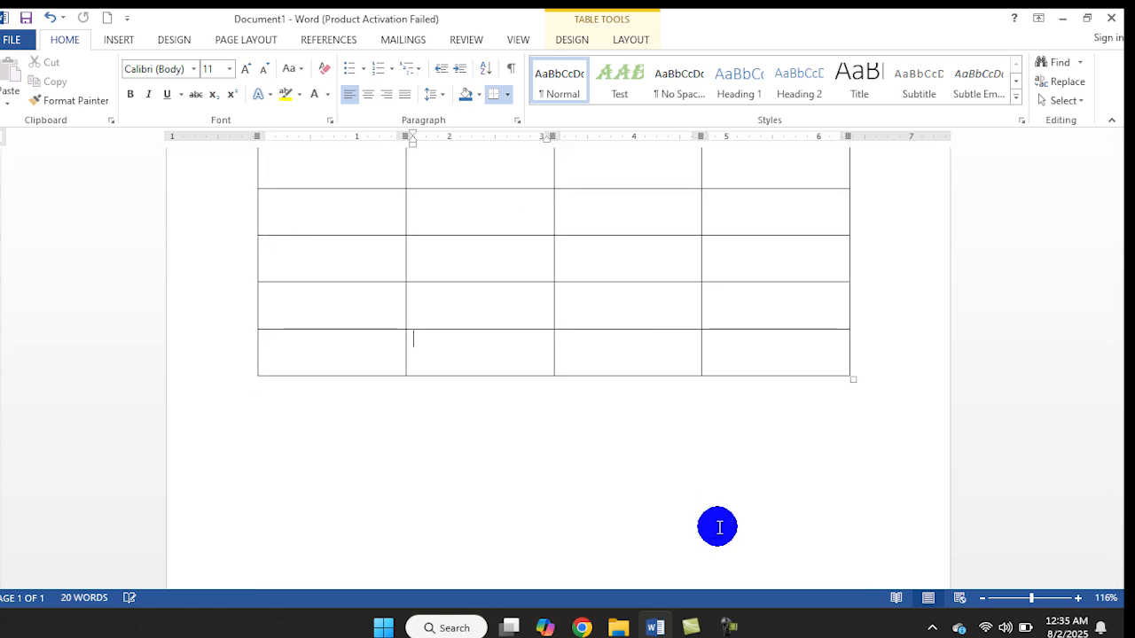
pyautogui.press('Tab')
pyautogui.press('Tab')
pyautogui.press('Tab')
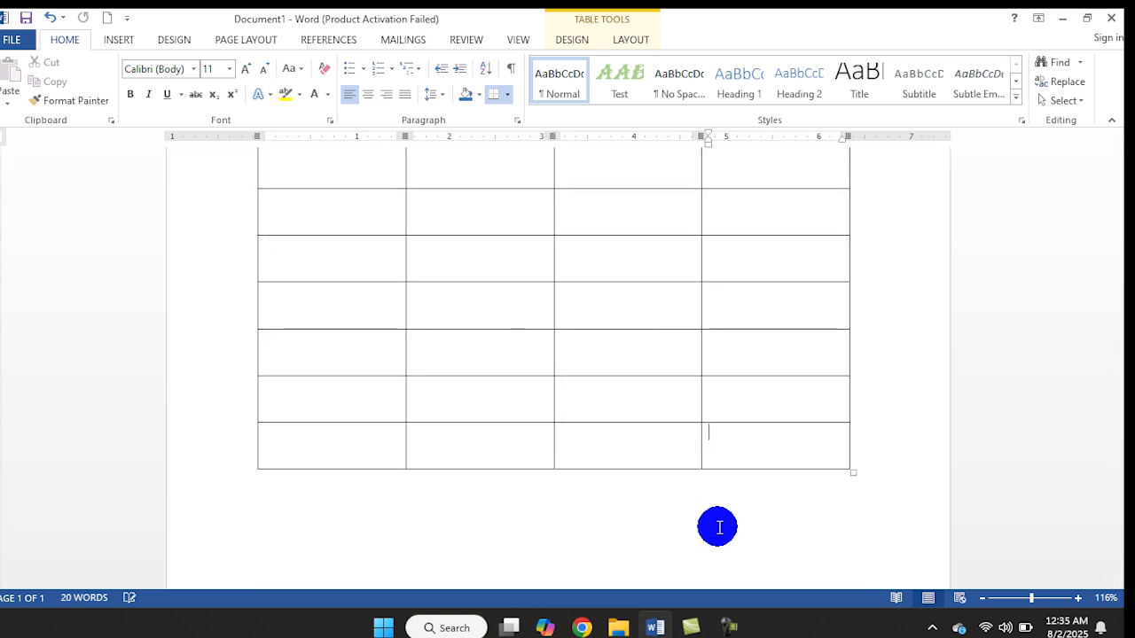
pyautogui.press('Tab')
pyautogui.press('Tab')
pyautogui.press('Tab')
pyautogui.press('Tab')
pyautogui.press('Tab')
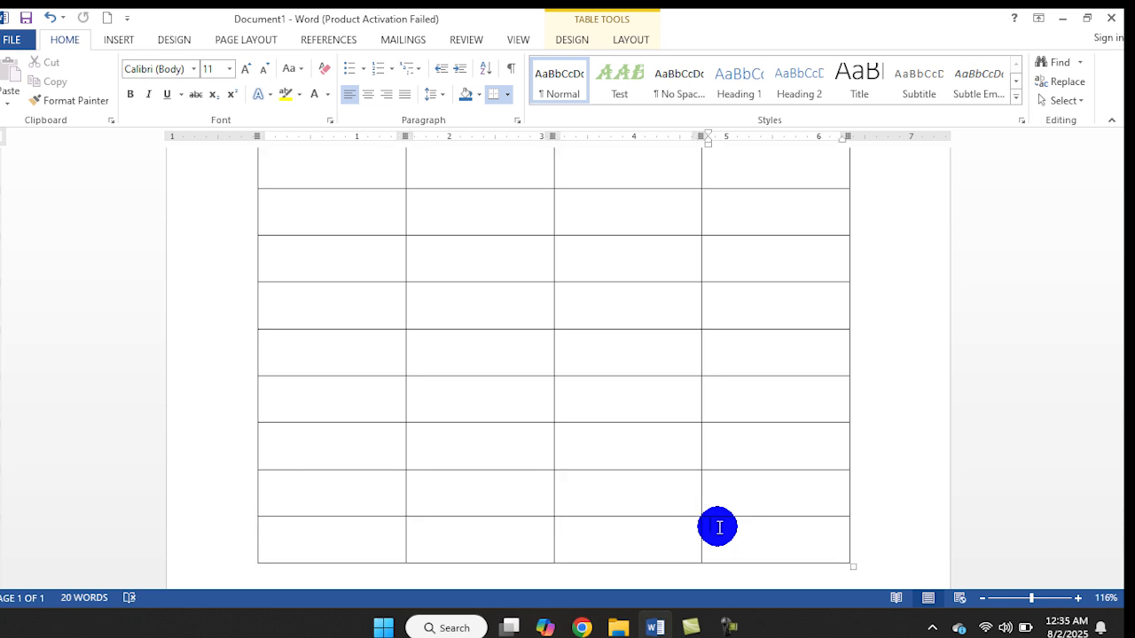
pyautogui.press('Tab')
pyautogui.press('Tab')
pyautogui.press('Tab')
pyautogui.press('Tab')
pyautogui.press('Tab')
pyautogui.press('Tab')
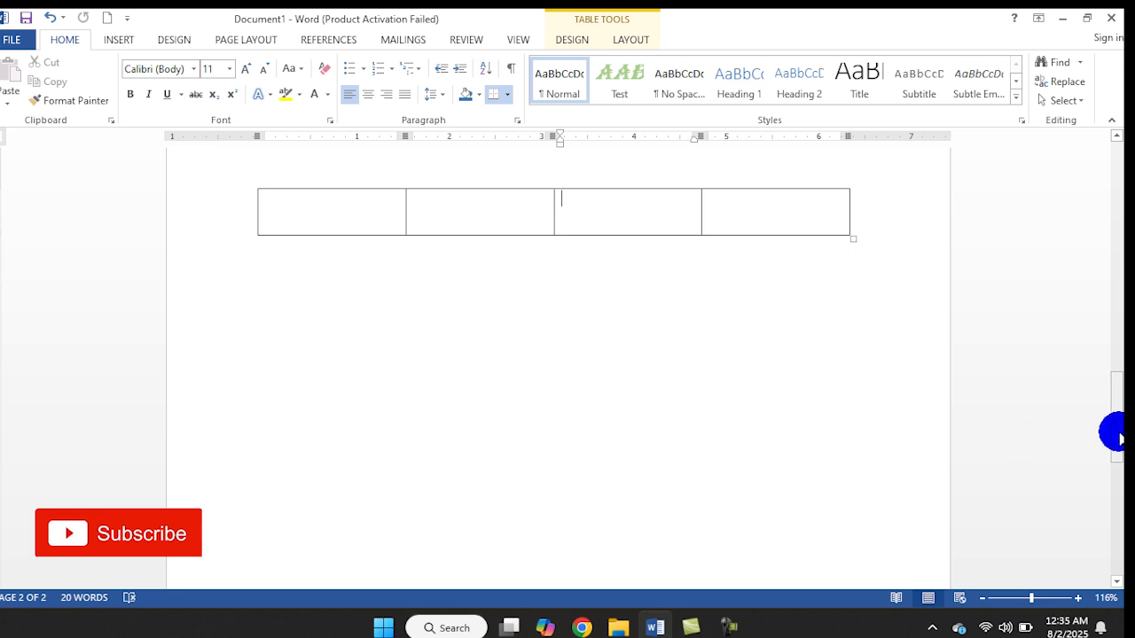
# Set the table's header row to repeat on every page, and check it on the second page
pyautogui.moveTo(1114, 433); pyautogui.dragTo(1113, 366)
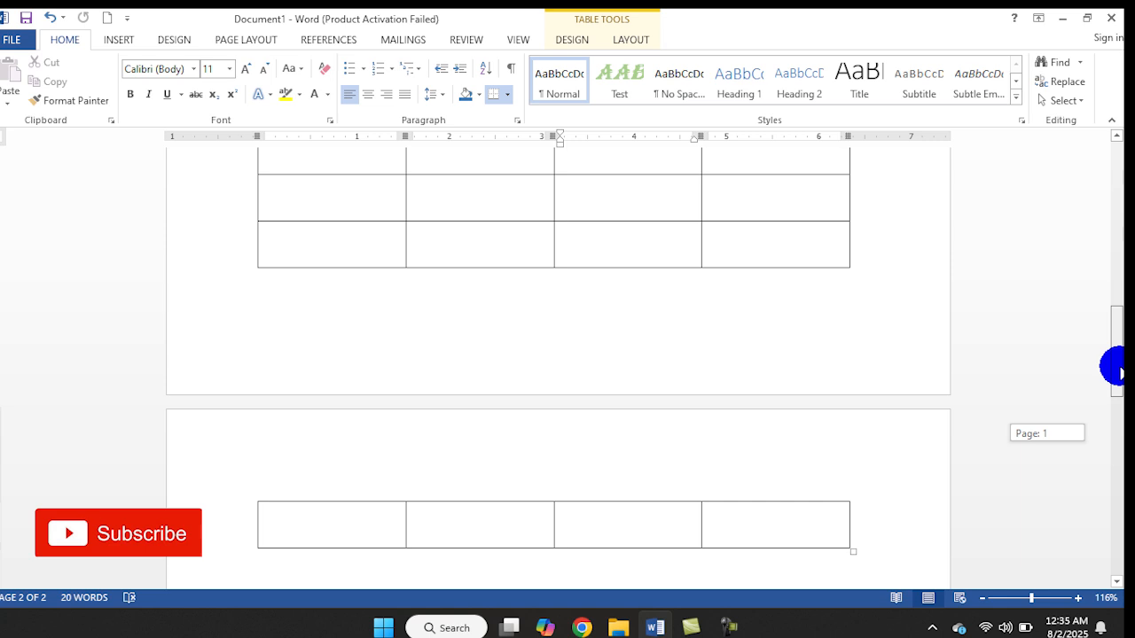
pyautogui.moveTo(1115, 366); pyautogui.dragTo(1104, 181)
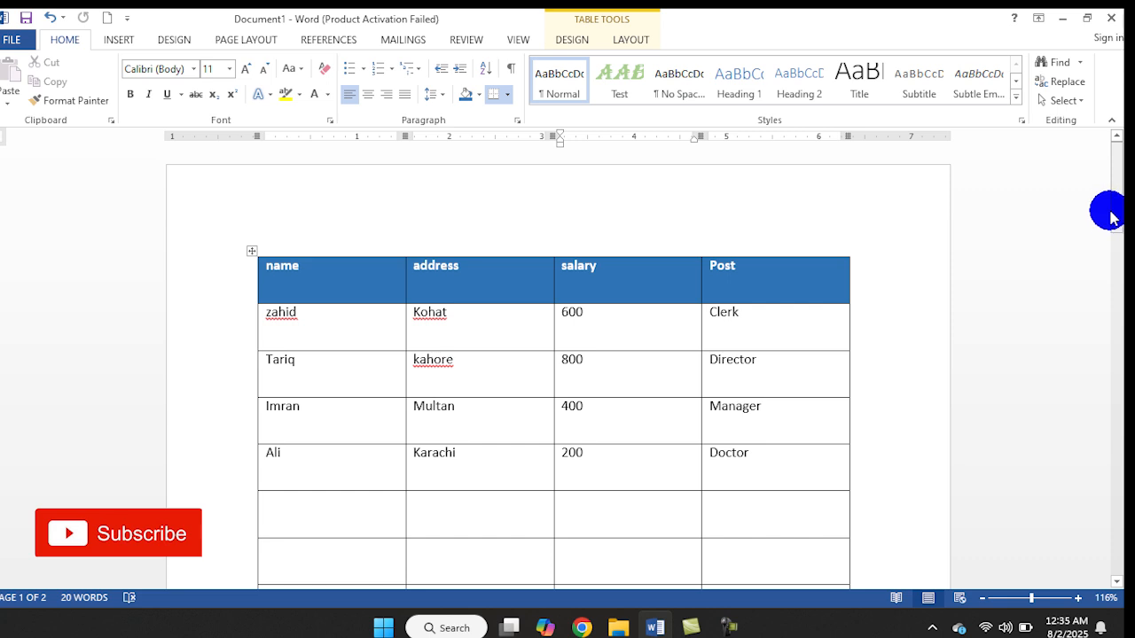
pyautogui.moveTo(1117, 203)
pyautogui.mouseDown()
pyautogui.moveTo(1104, 373)
pyautogui.moveTo(1115, 186)
pyautogui.mouseUp()
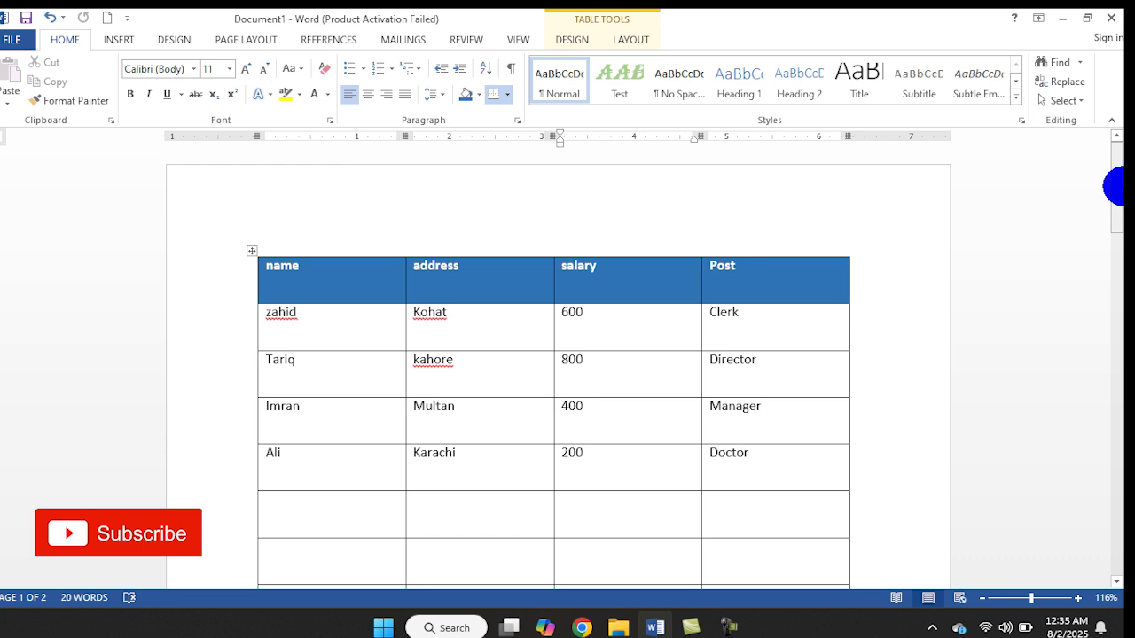
pyautogui.click(769, 281)
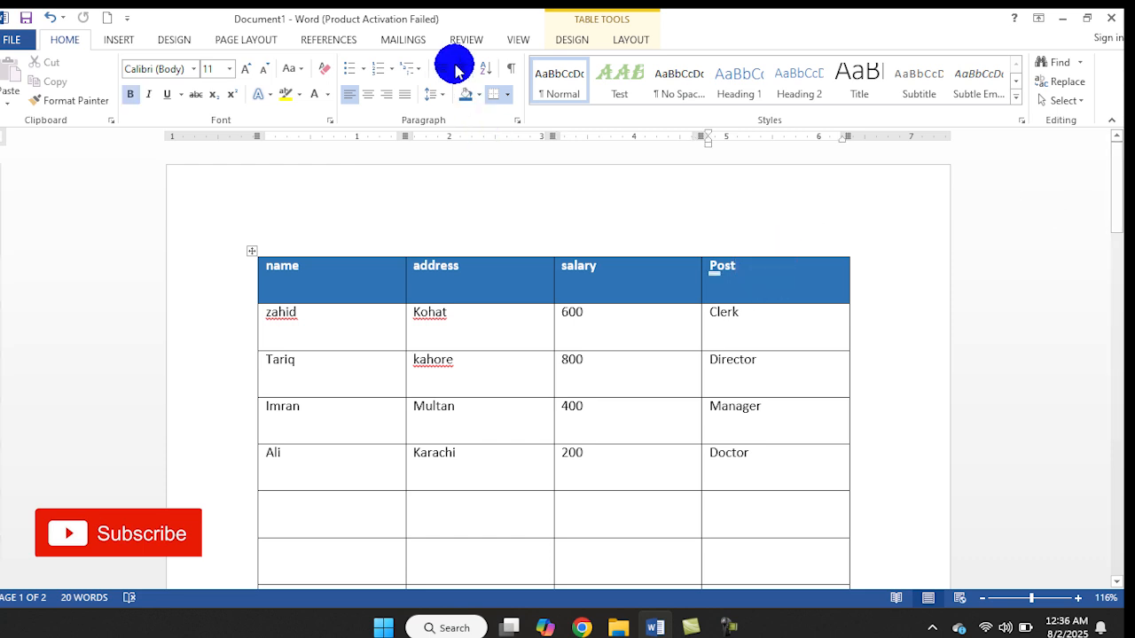
pyautogui.click(619, 43)
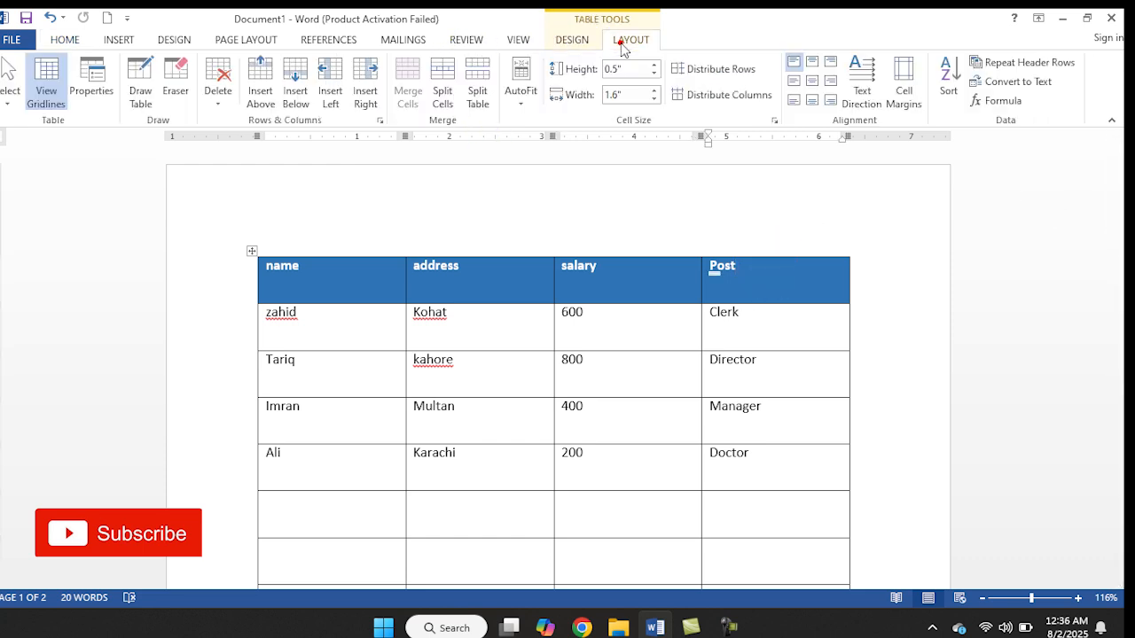
pyautogui.click(1029, 62)
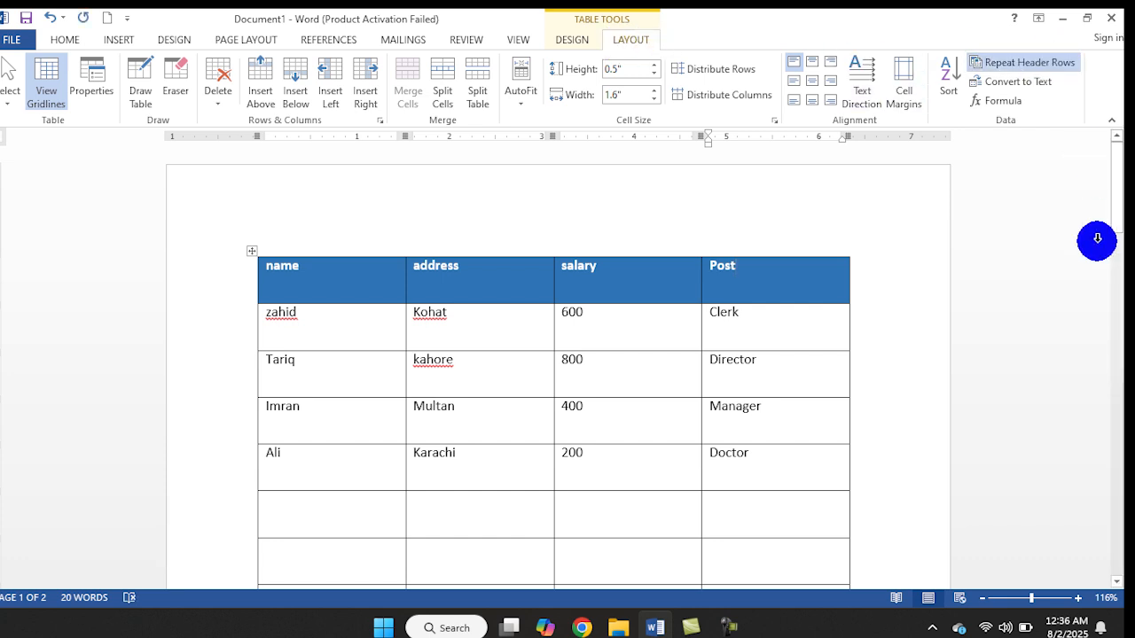
pyautogui.moveTo(1115, 193); pyautogui.dragTo(1119, 388)
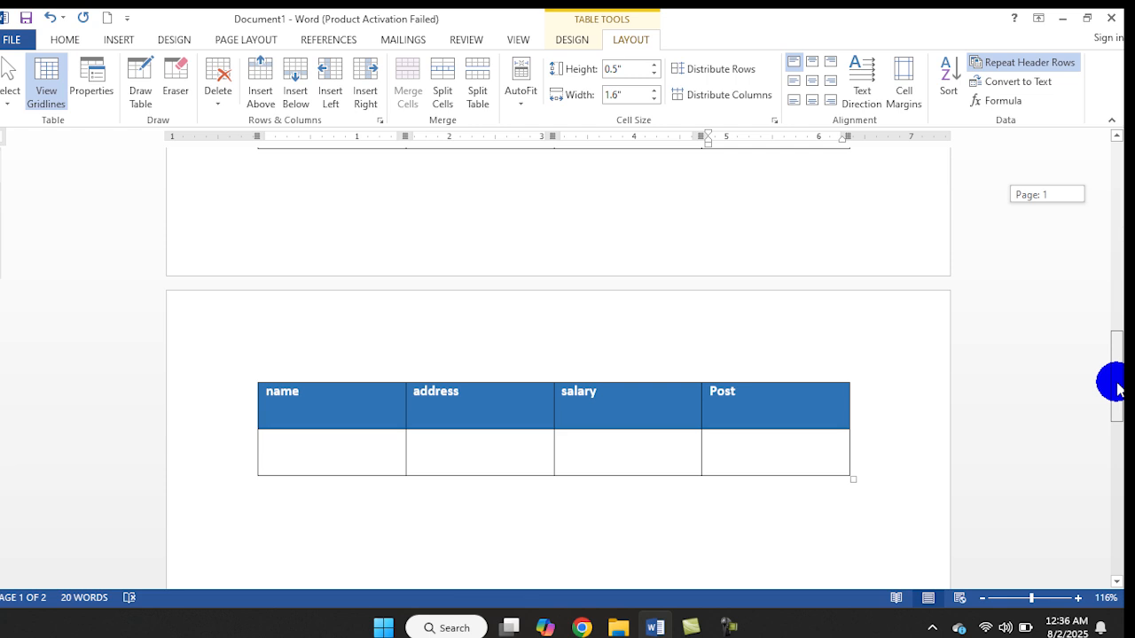
pyautogui.moveTo(1116, 389); pyautogui.dragTo(1021, 162)
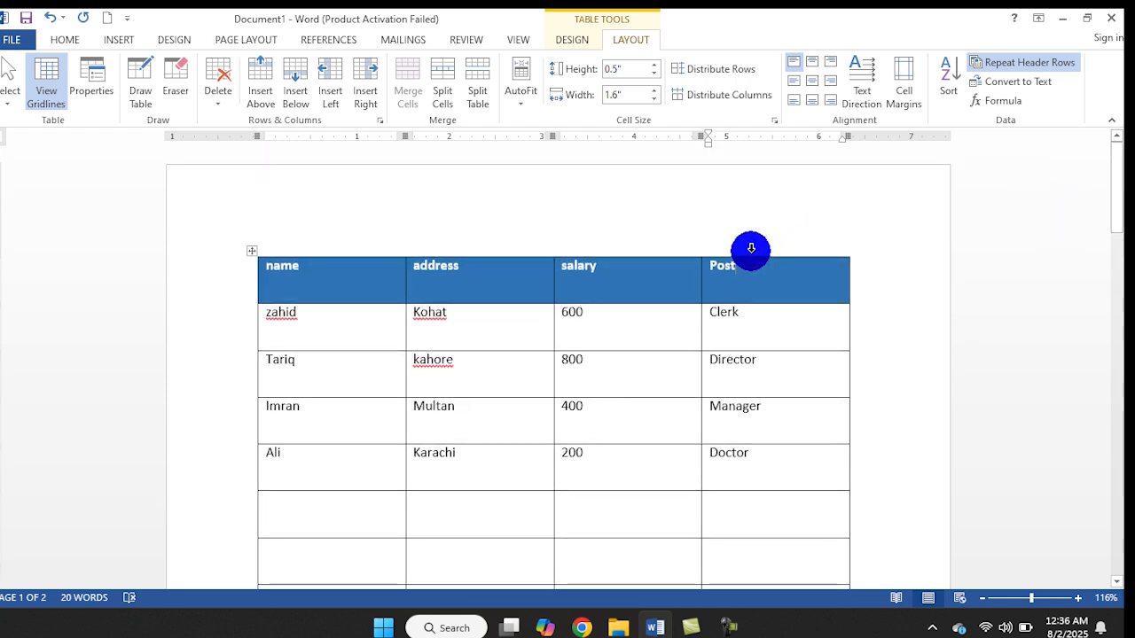
# Turn off the repetition of the table's header row
pyautogui.click(661, 273)
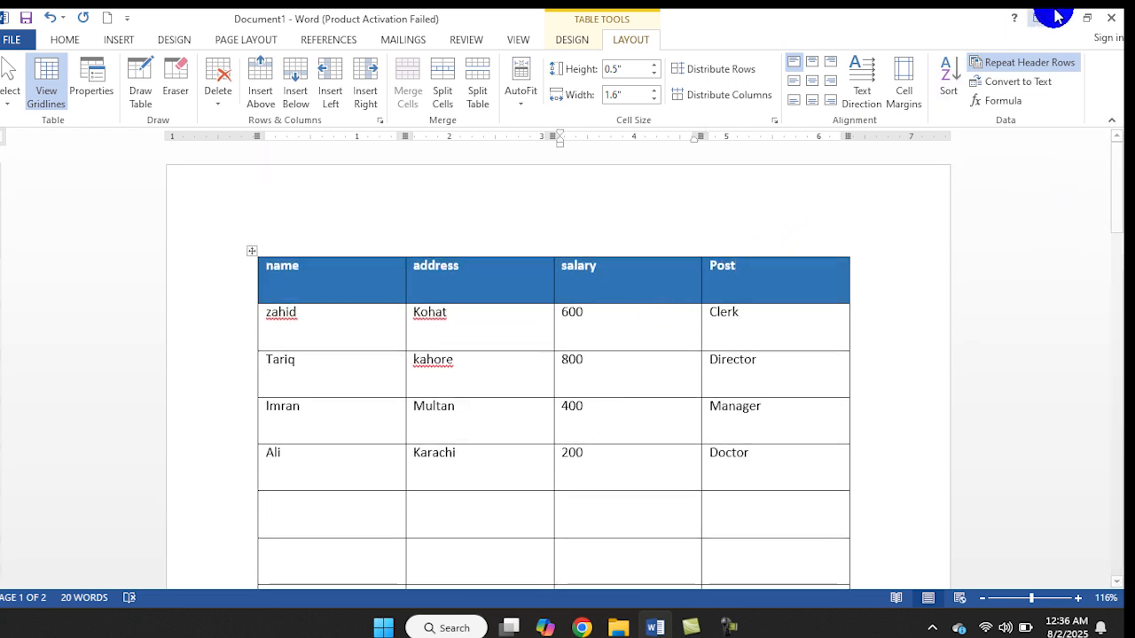
pyautogui.click(1031, 62)
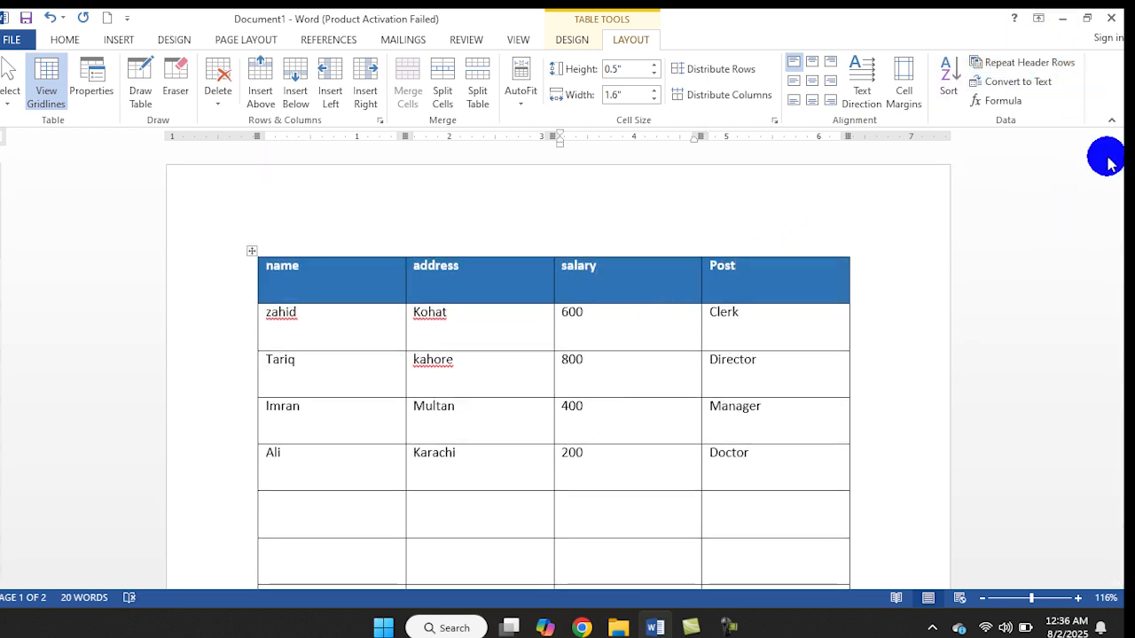
# Delete all the empty rows below the Doctor entry, and return to the top of the document
pyautogui.click(1115, 188)
pyautogui.moveTo(1115, 190); pyautogui.dragTo(1109, 229)
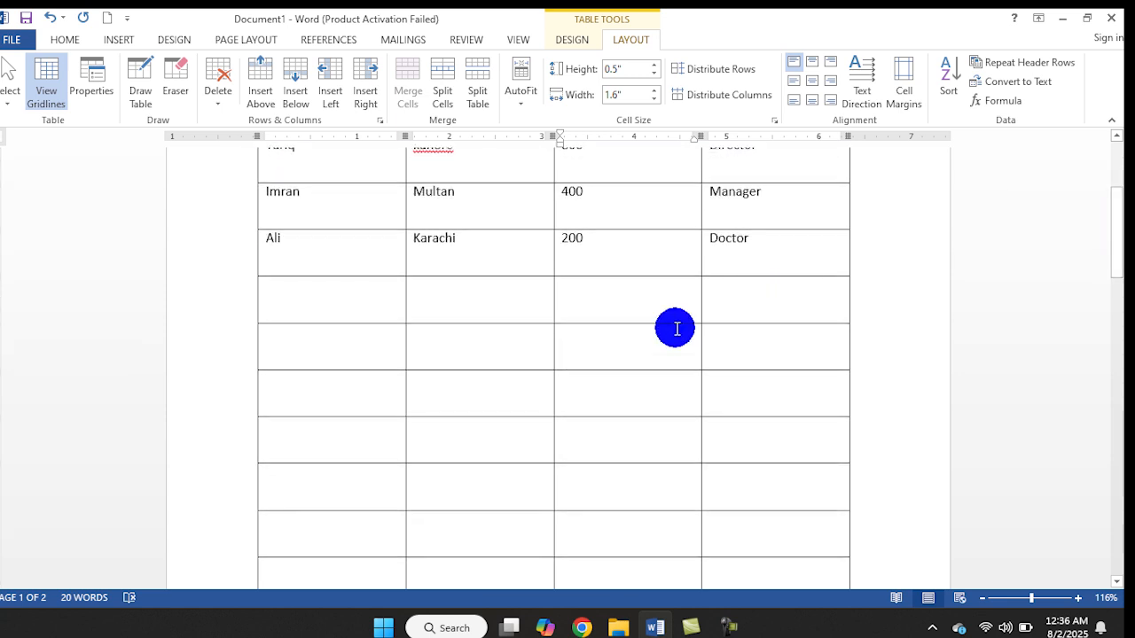
pyautogui.click(389, 307)
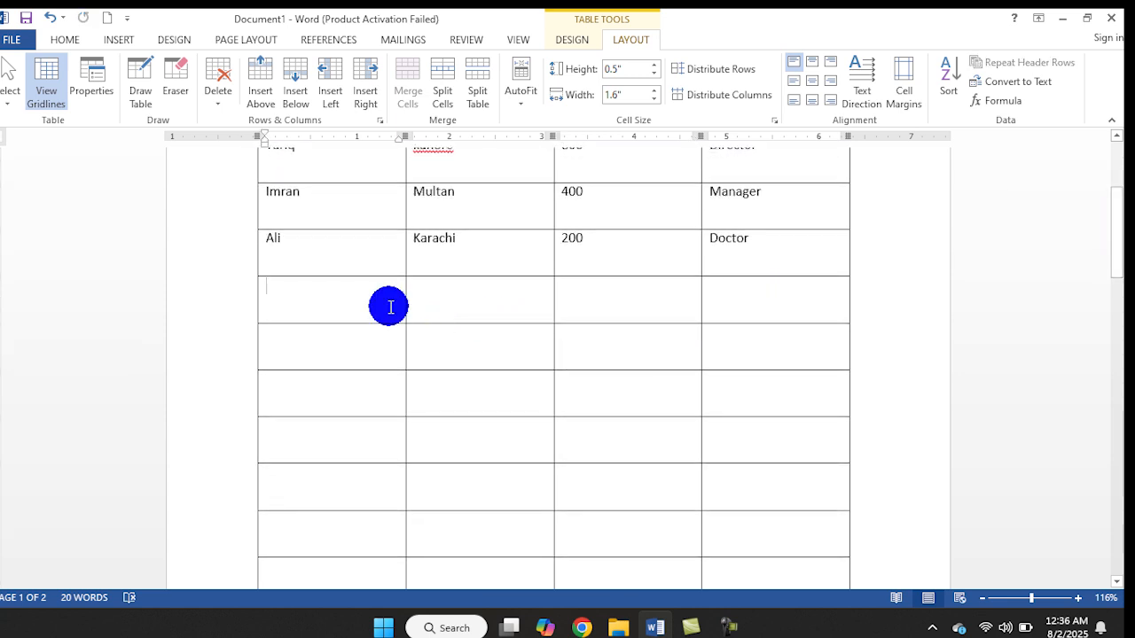
pyautogui.hotkey('shift', 'Down')
pyautogui.hotkey('shift', 'Down')
pyautogui.hotkey('shift', 'Down')
pyautogui.hotkey('shift', 'Down')
pyautogui.hotkey('shift', 'Down')
pyautogui.hotkey('shift', 'Down')
pyautogui.hotkey('shift', 'Down')
pyautogui.hotkey('shift', 'Down')
pyautogui.hotkey('shift', 'Down')
pyautogui.hotkey('shift', 'Down')
pyautogui.hotkey('shift', 'Down')
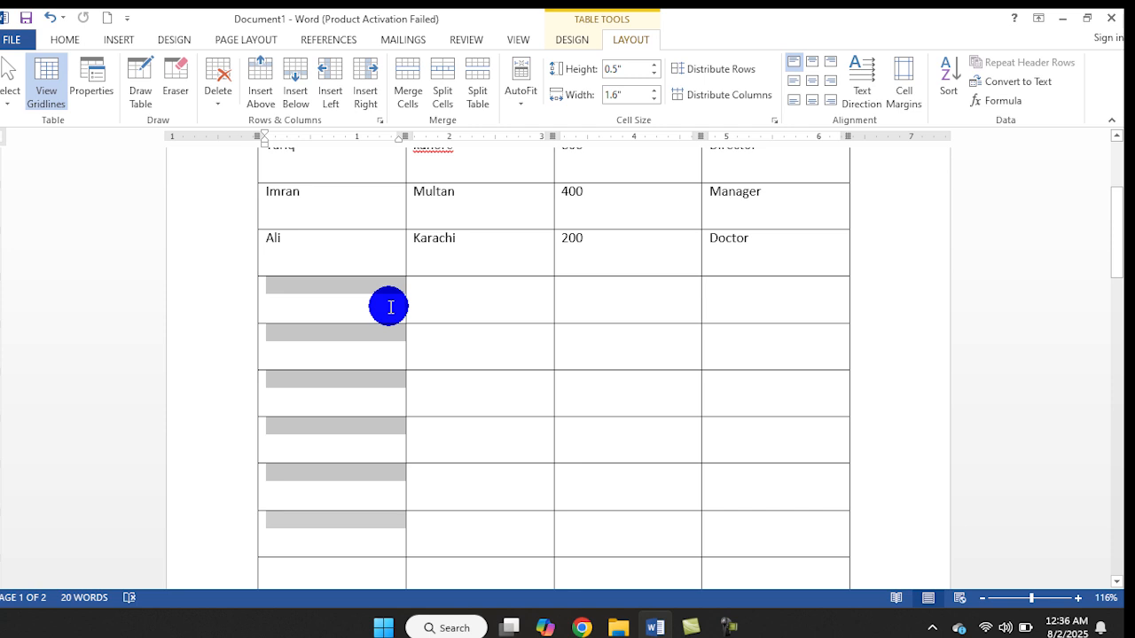
pyautogui.hotkey('shift', 'Down')
pyautogui.hotkey('shift', 'Down')
pyautogui.hotkey('shift', 'Down')
pyautogui.hotkey('shift', 'Down')
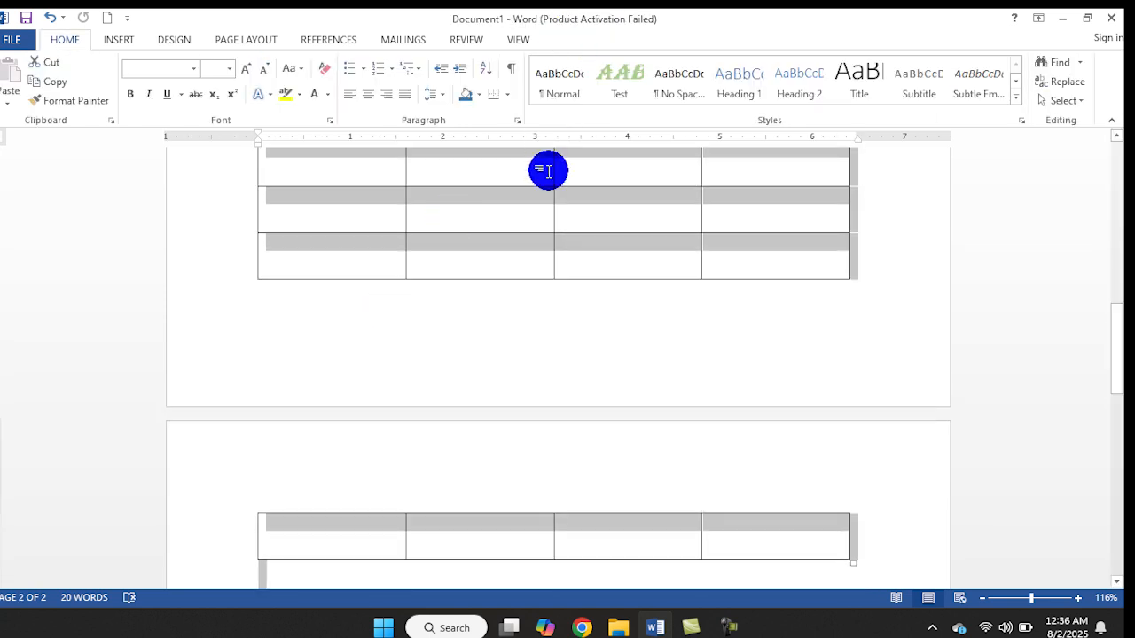
pyautogui.hotkey('shift', 'Up')
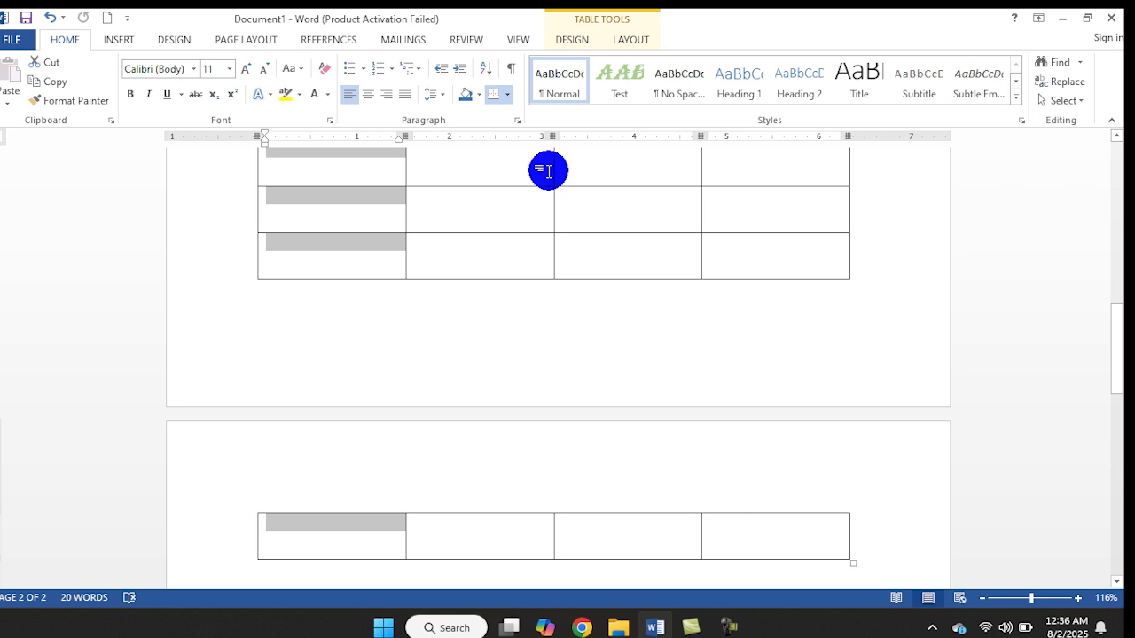
pyautogui.click(616, 37)
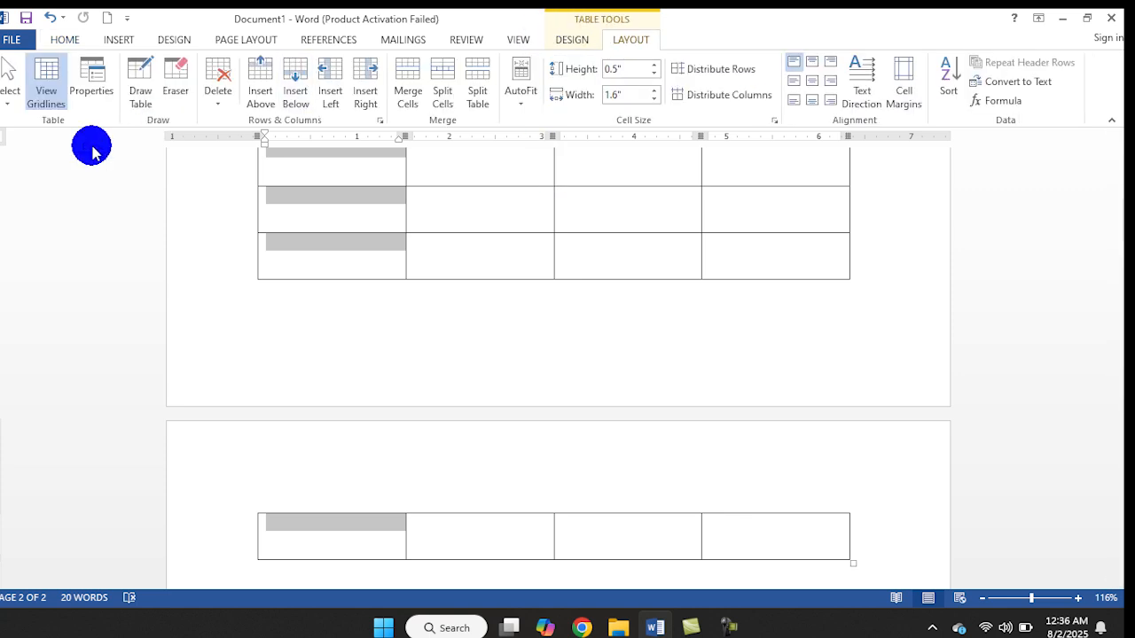
pyautogui.click(217, 96)
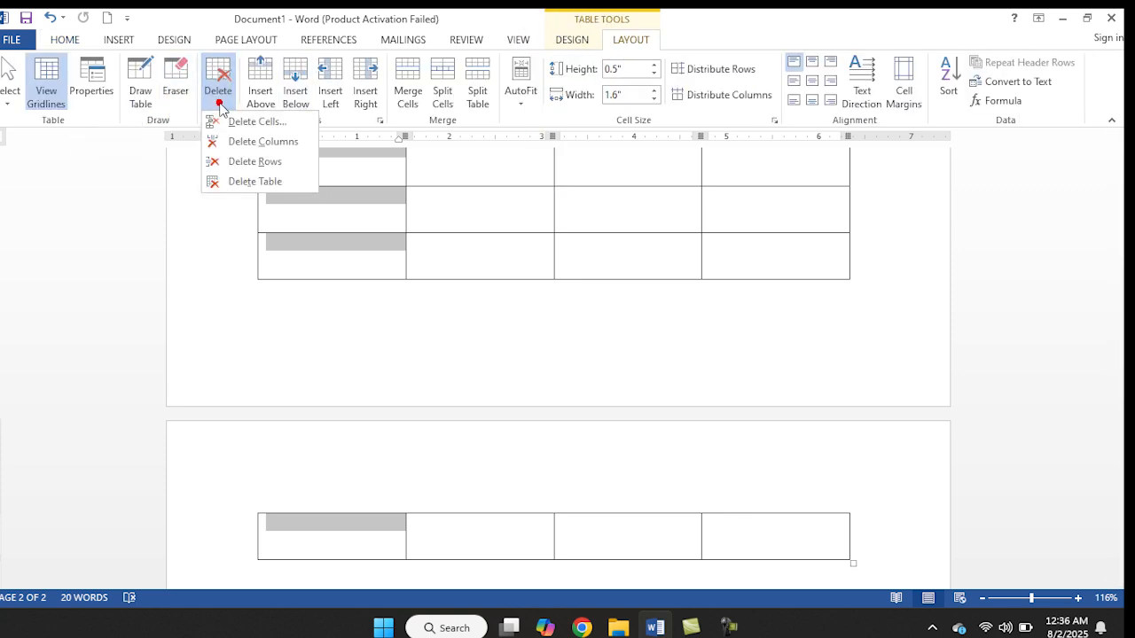
pyautogui.click(252, 162)
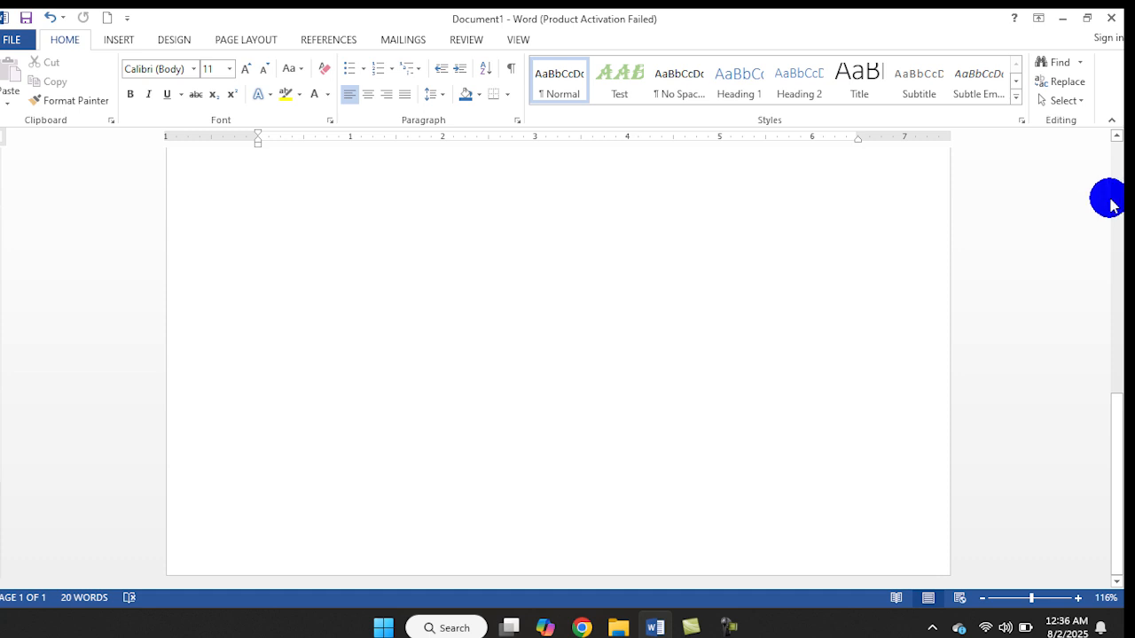
pyautogui.click(1110, 204)
pyautogui.click(1116, 177)
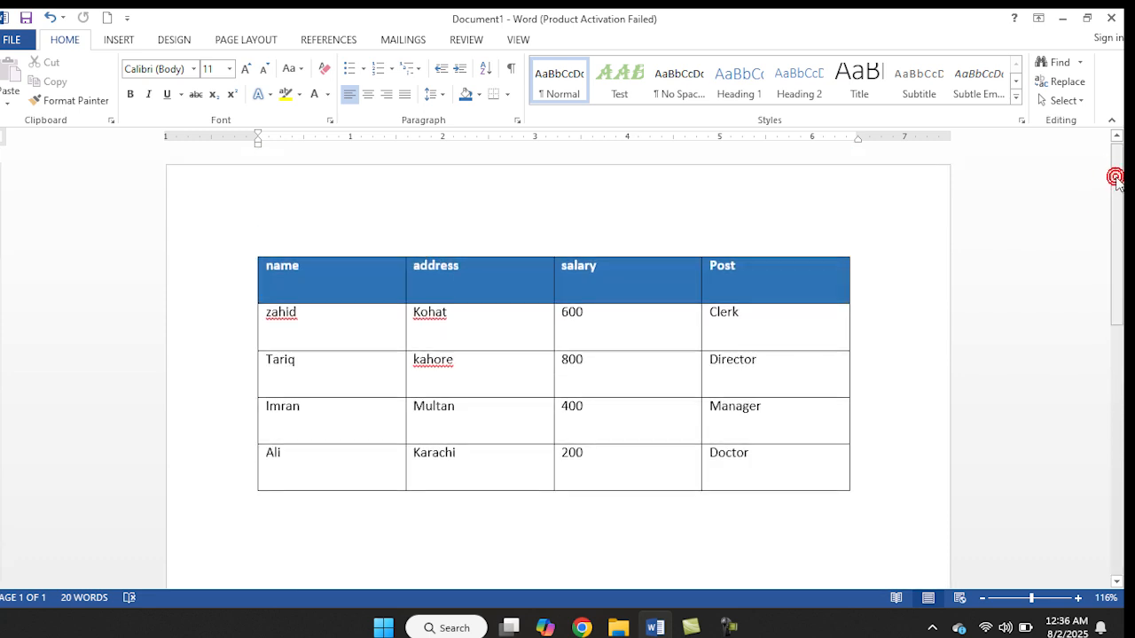
# Convert the employee table to text, separating the cell contents with paragraph marks
pyautogui.click(467, 335)
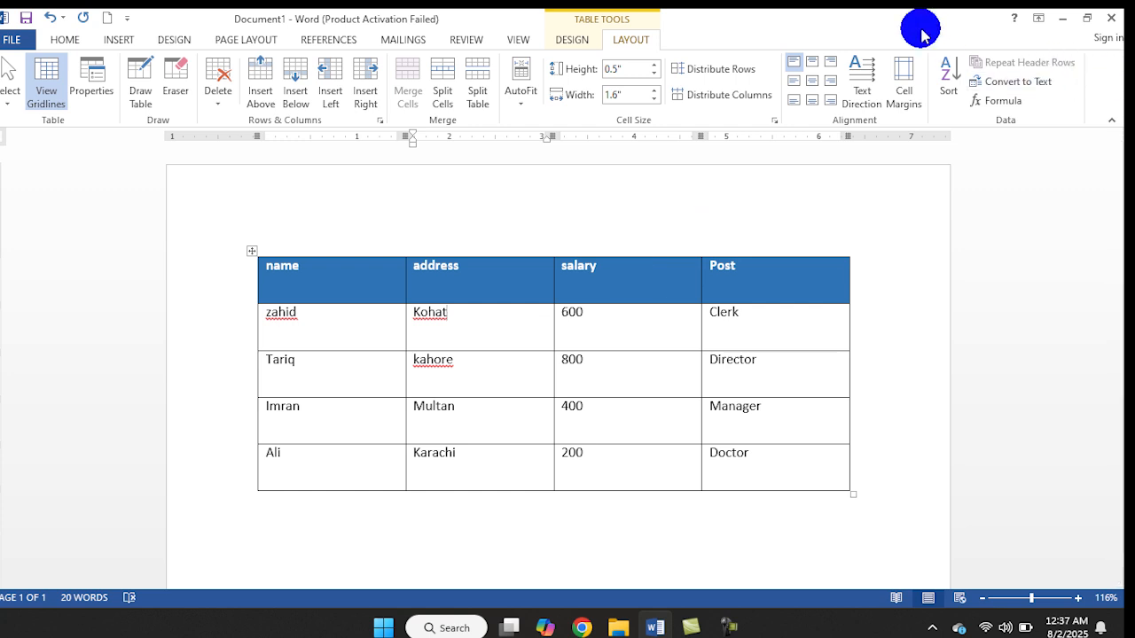
pyautogui.click(1032, 85)
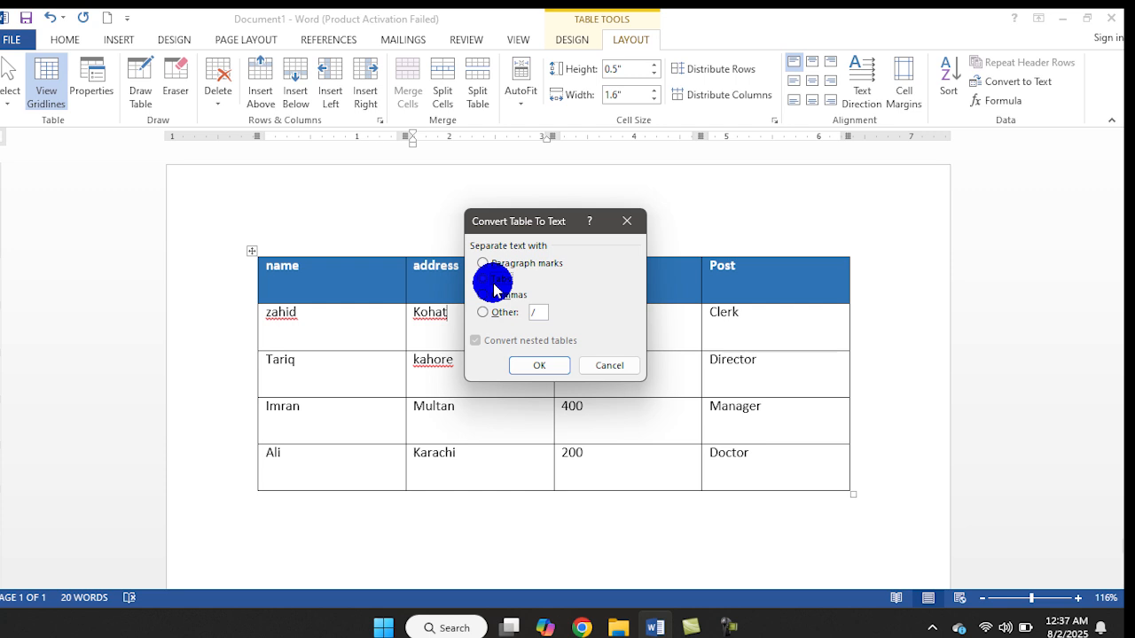
pyautogui.click(487, 263)
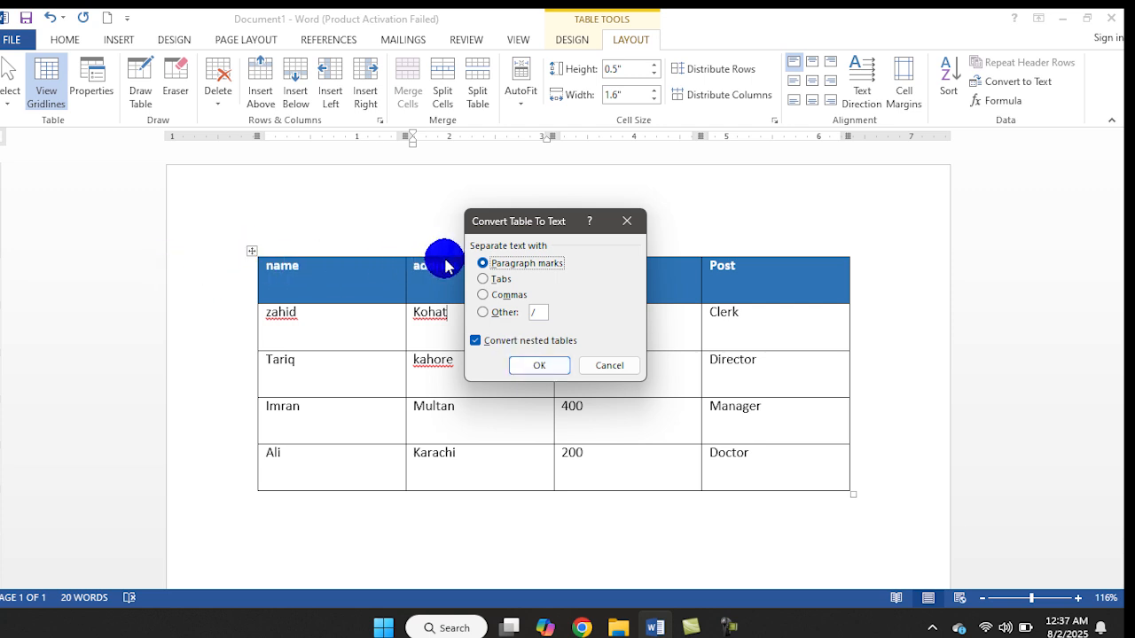
pyautogui.click(532, 367)
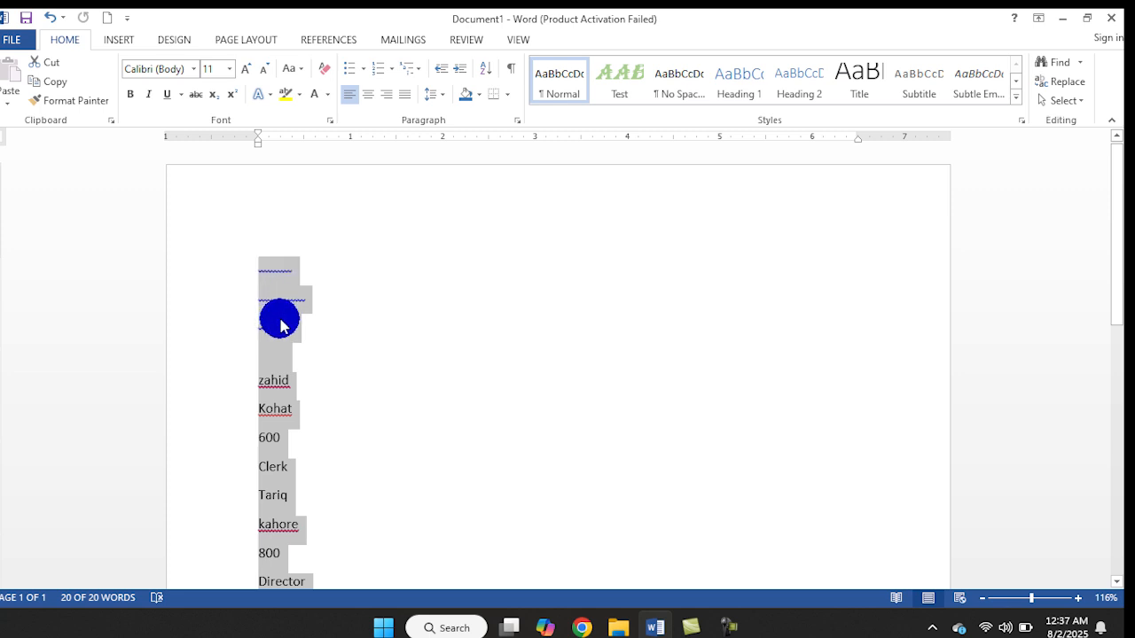
# Set the converted text's font color to Automatic, and undo both the recoloring and the table-to-text conversion
pyautogui.click(330, 94)
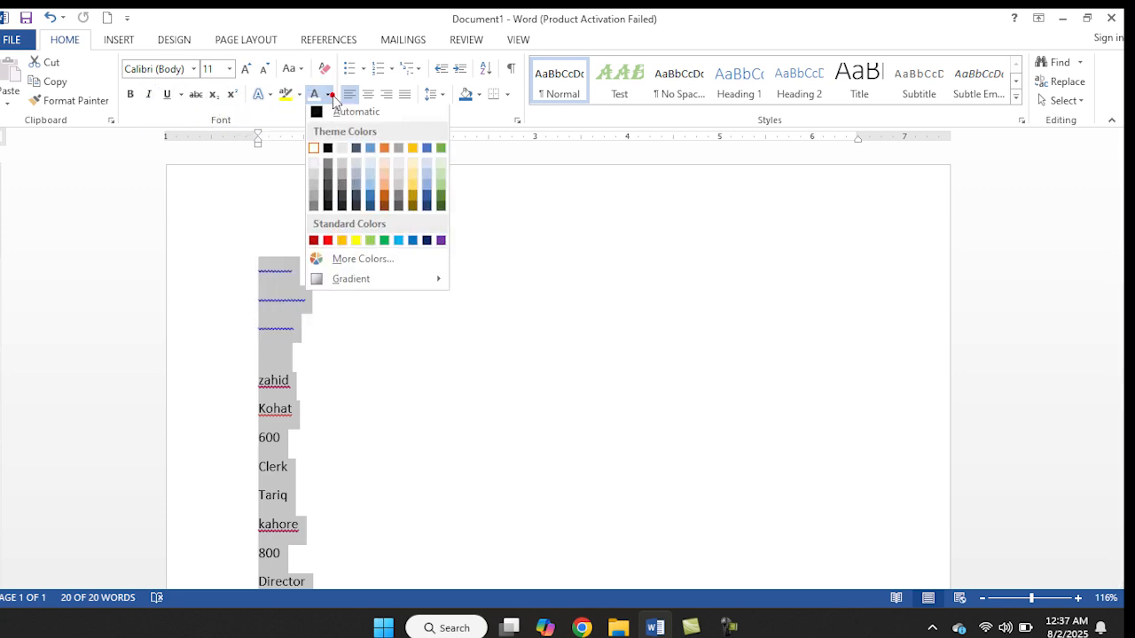
pyautogui.click(334, 113)
pyautogui.click(335, 115)
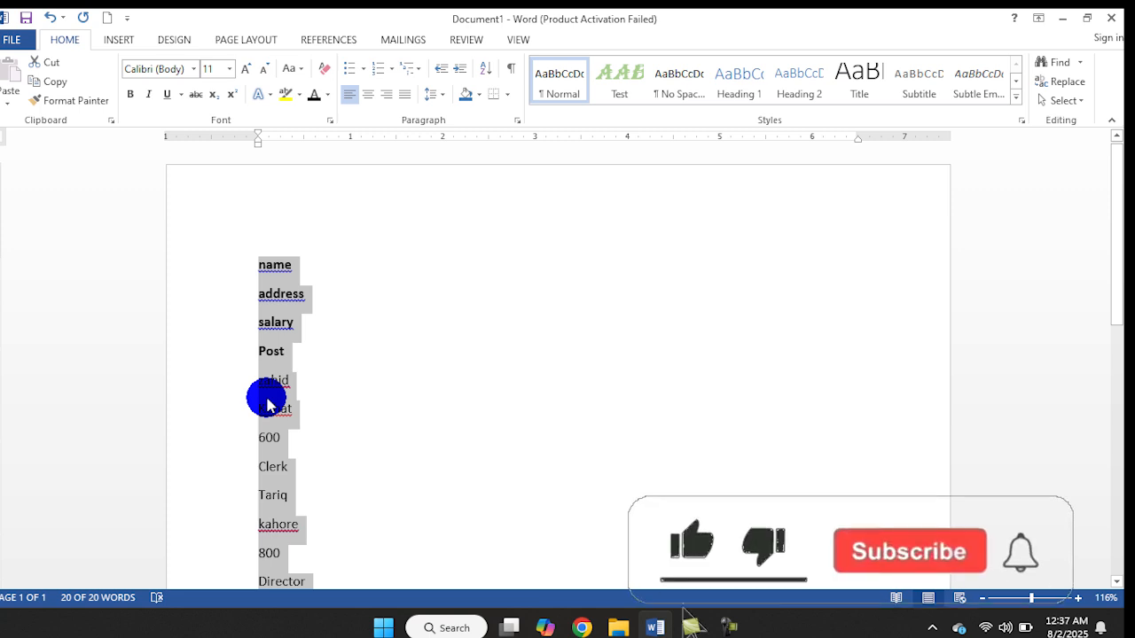
pyautogui.hotkey('ctrl', 'z')
pyautogui.click(49, 21)
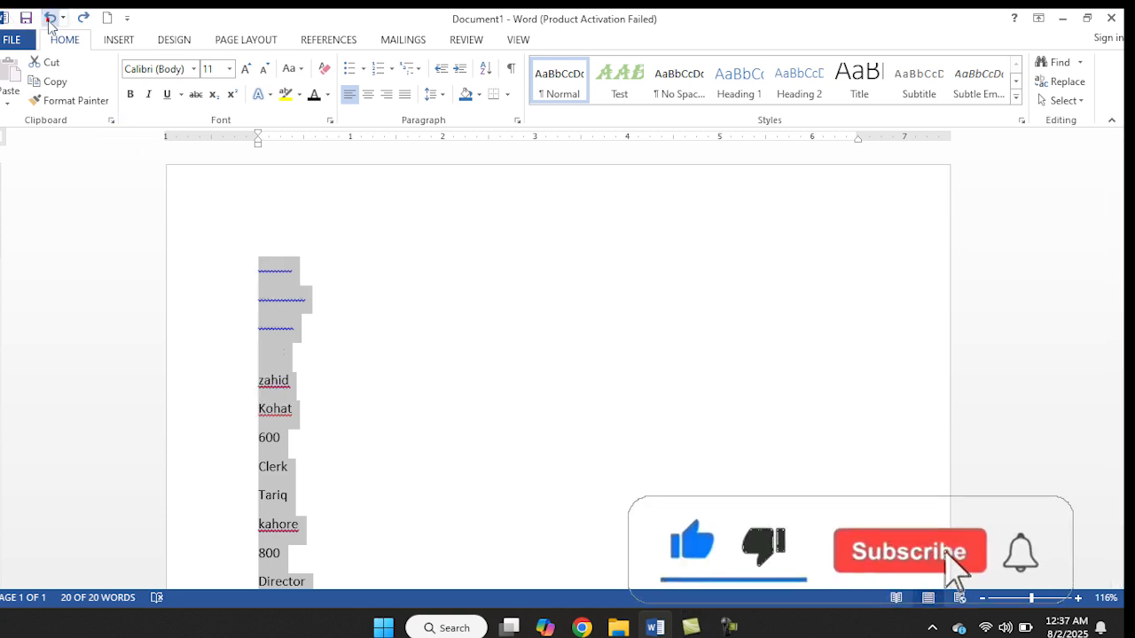
# Change the font color of all four header row titles to Automatic black
pyautogui.click(761, 271)
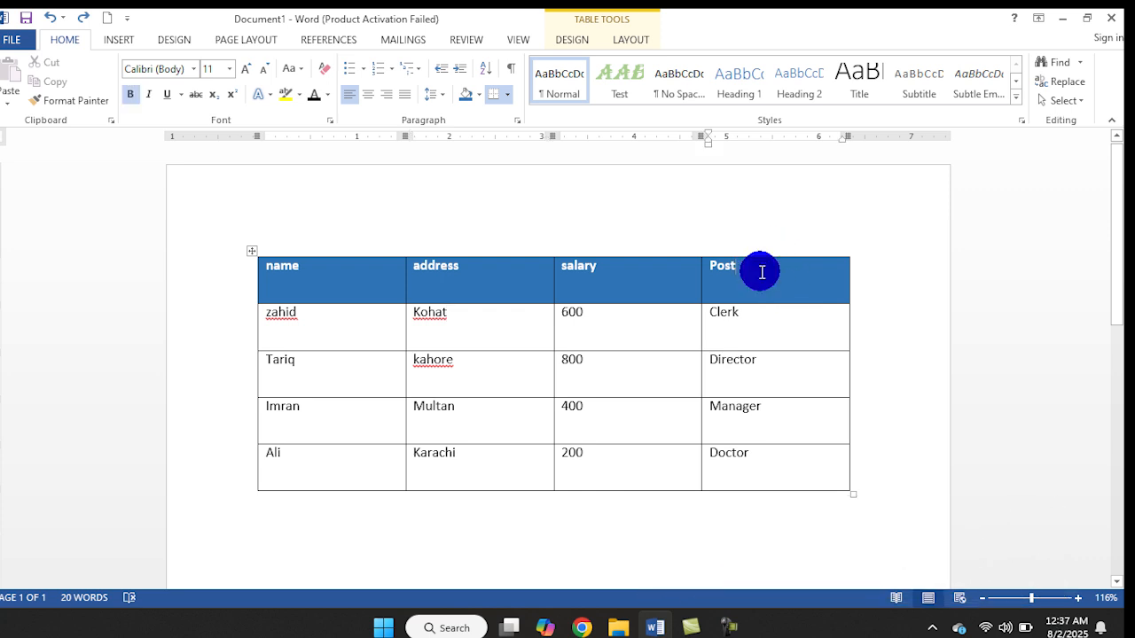
pyautogui.hotkey('shift', 'Left')
pyautogui.hotkey('shift', 'Left')
pyautogui.hotkey('shift', 'Left')
pyautogui.hotkey('shift', 'Left')
pyautogui.hotkey('shift', 'Left')
pyautogui.hotkey('shift', 'Left')
pyautogui.hotkey('shift', 'Left')
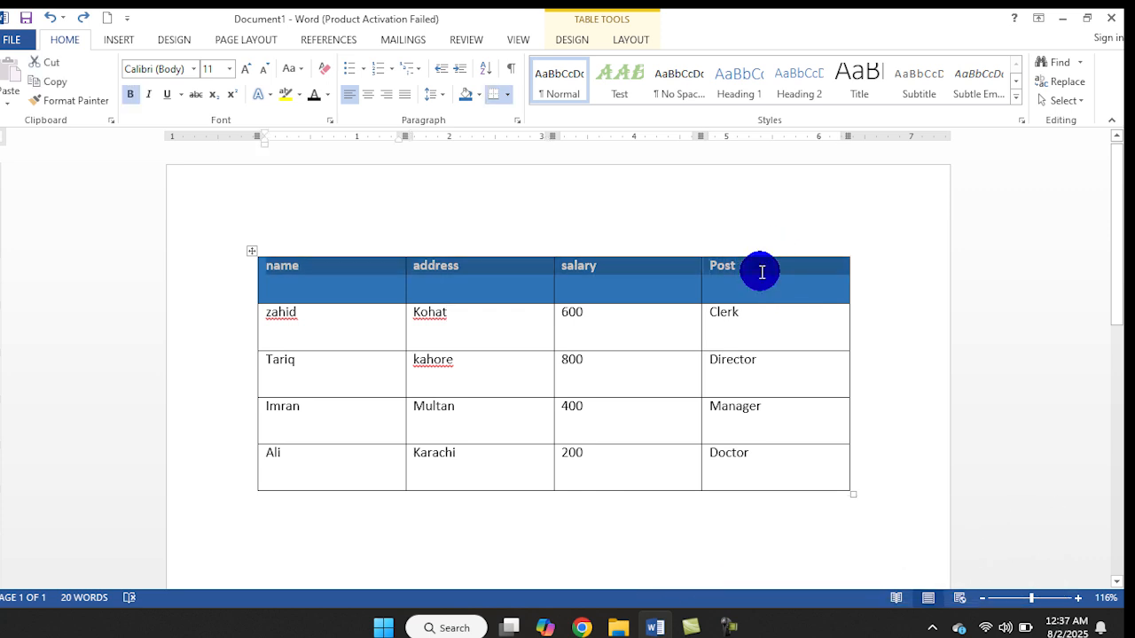
pyautogui.click(316, 100)
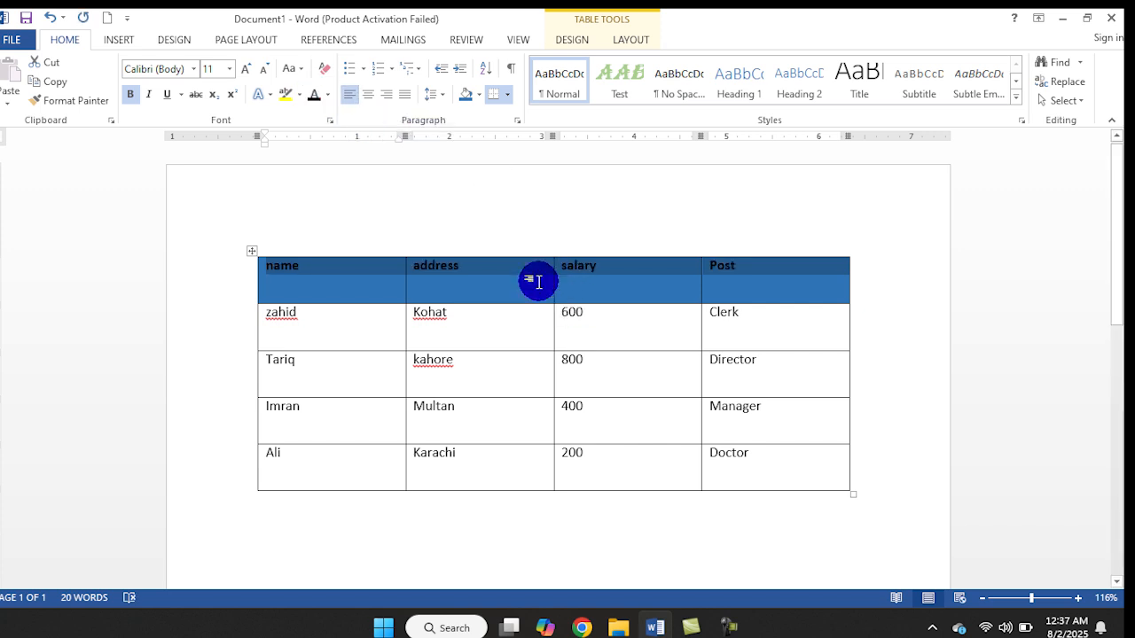
pyautogui.click(537, 281)
# Convert the table to text separated with commas, and undo the conversion
pyautogui.click(627, 39)
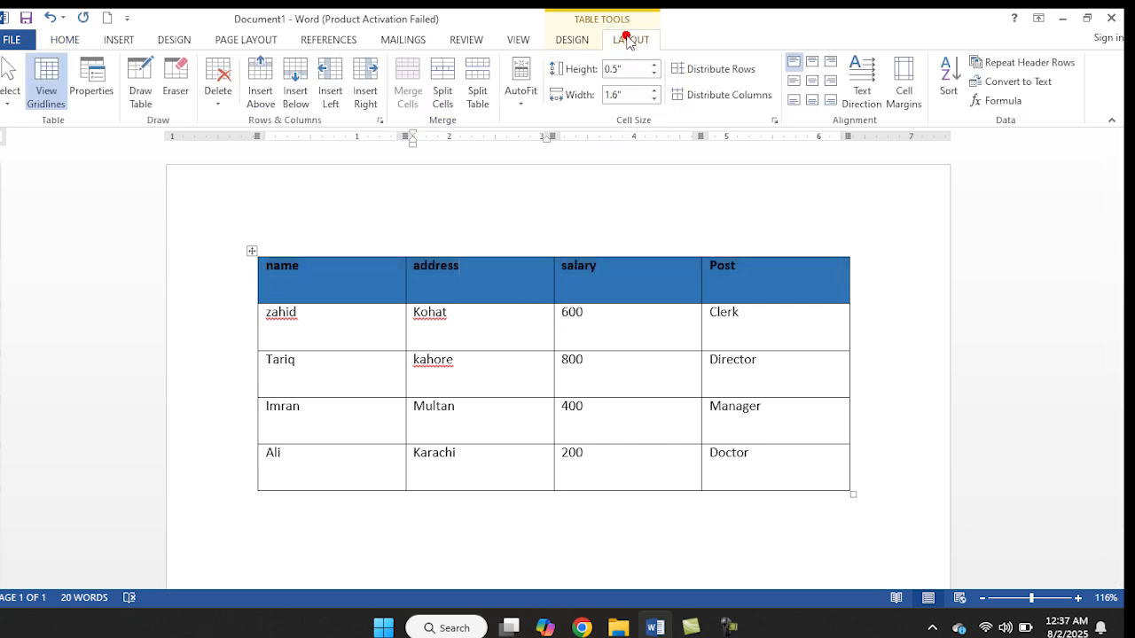
pyautogui.click(1002, 81)
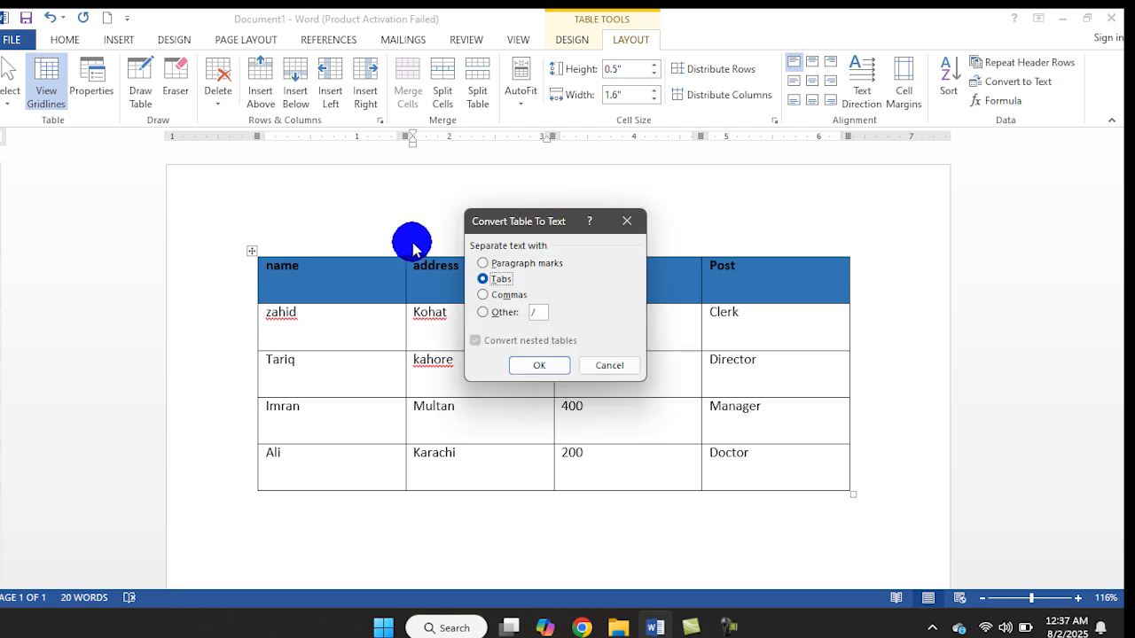
pyautogui.click(502, 294)
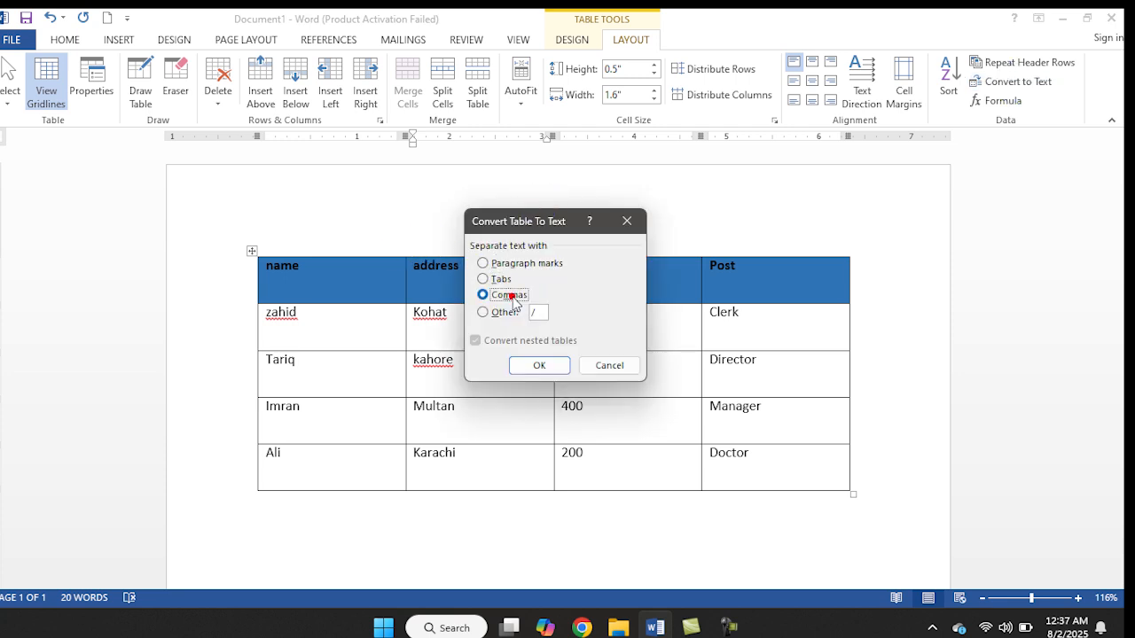
pyautogui.click(525, 367)
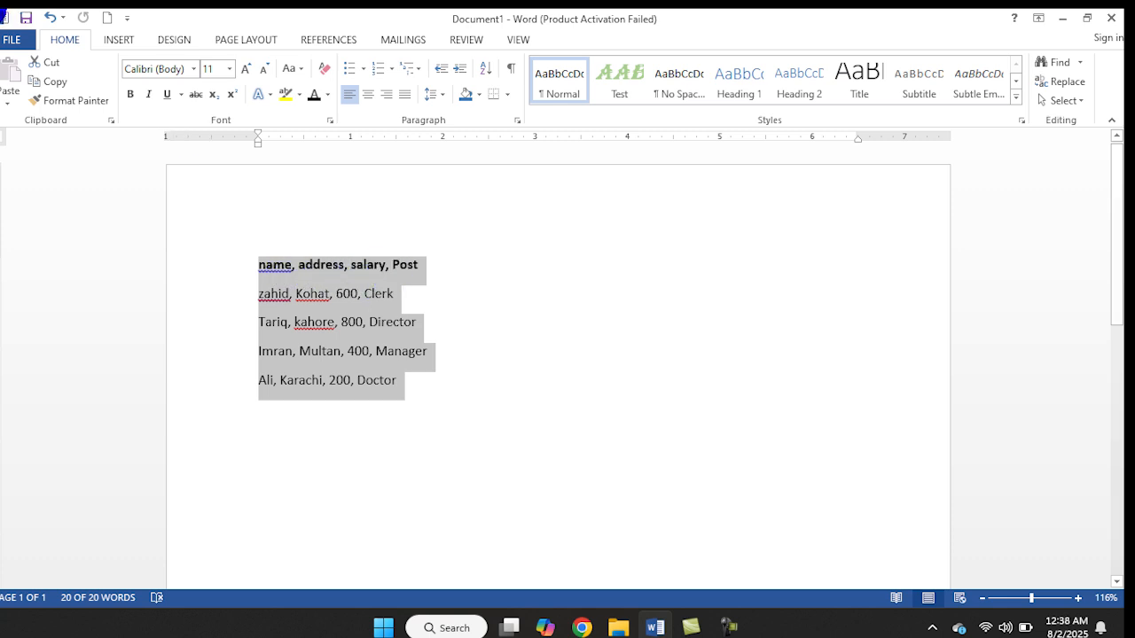
pyautogui.click(53, 17)
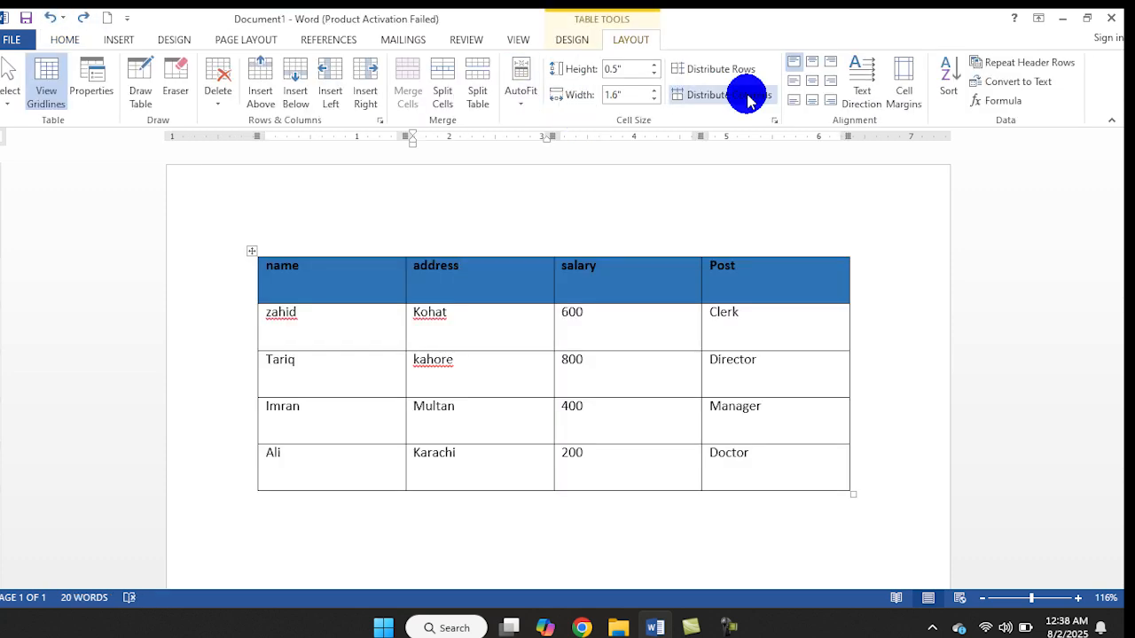
# Convert the table to text using the other separator "/", and undo the conversion
pyautogui.click(1011, 82)
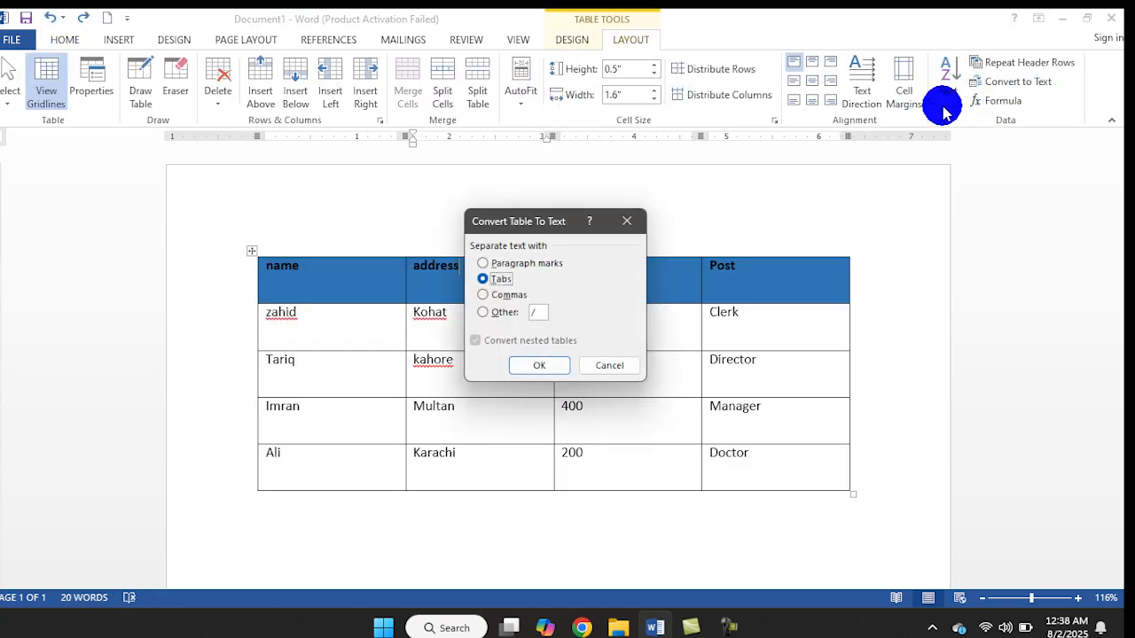
pyautogui.click(501, 317)
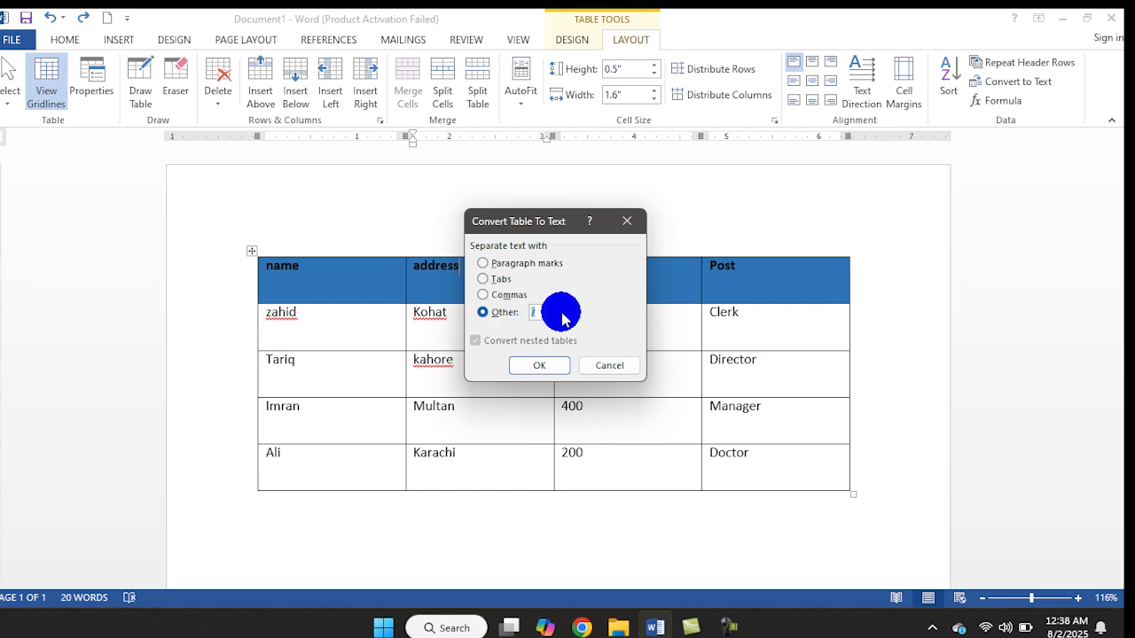
pyautogui.click(527, 367)
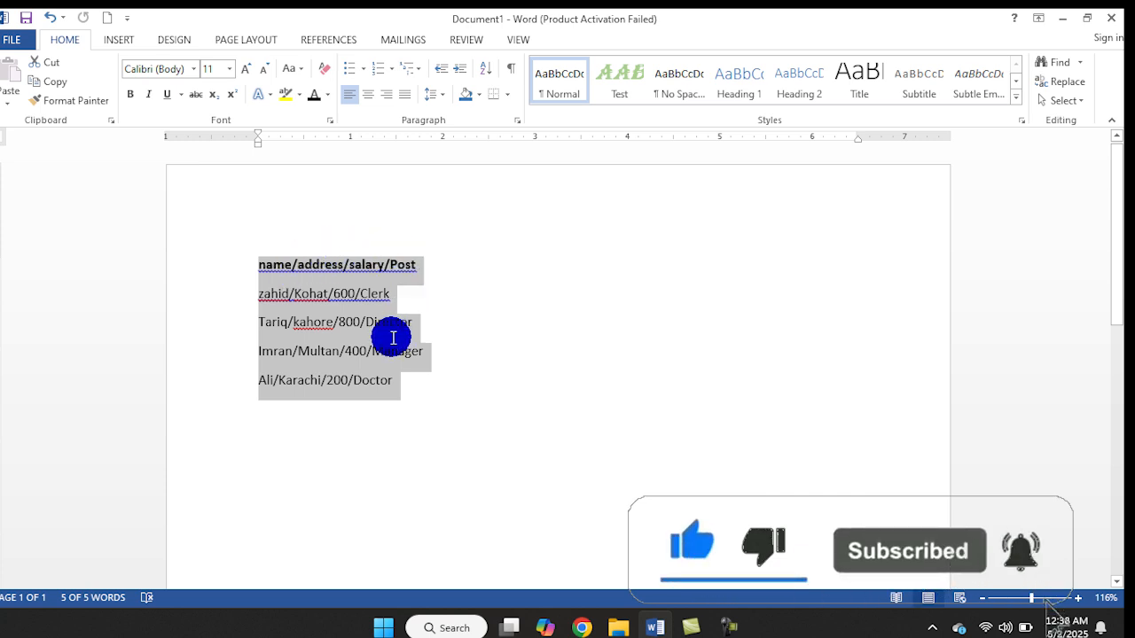
pyautogui.hotkey('ctrl', 'z')
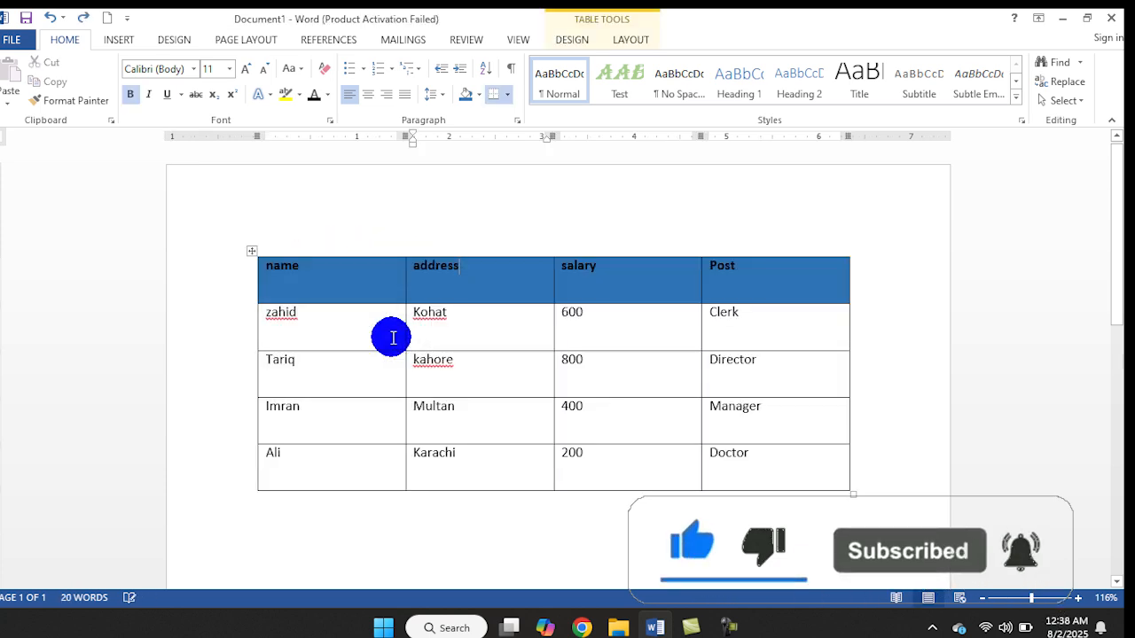
# Convert the table to text, separating the cell contents with tabs
pyautogui.click(646, 49)
pyautogui.click(997, 85)
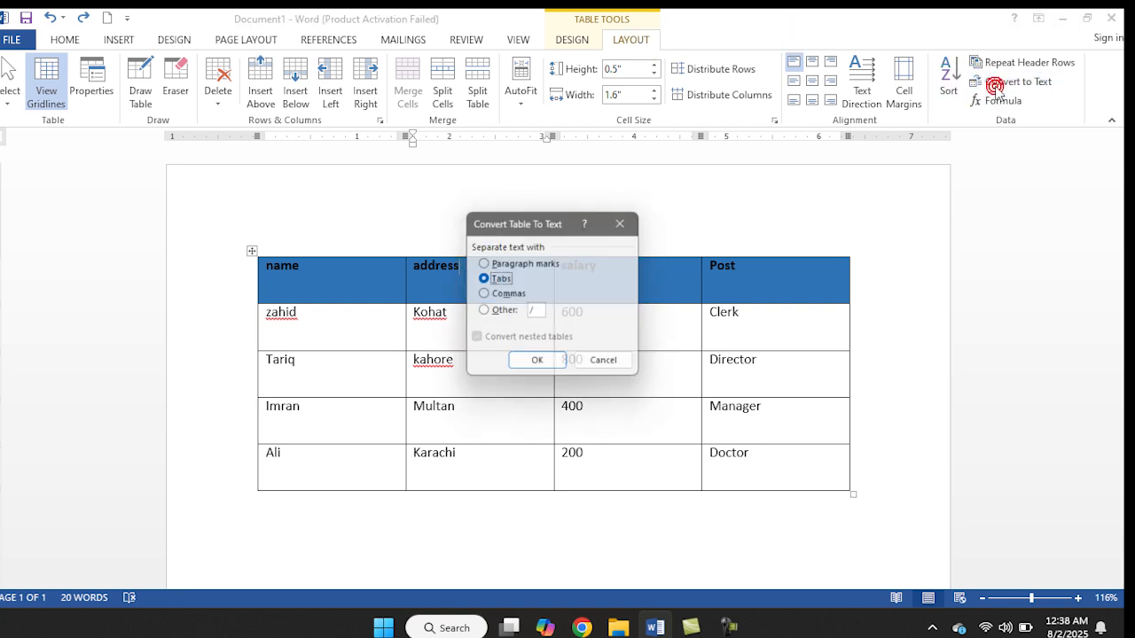
pyautogui.click(499, 278)
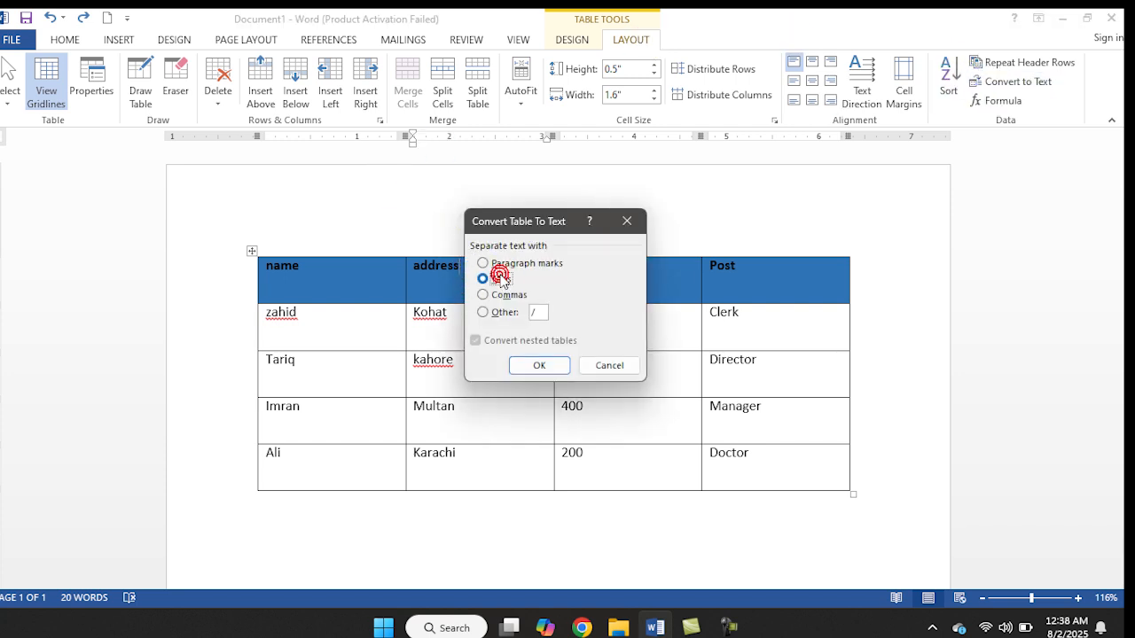
pyautogui.click(536, 365)
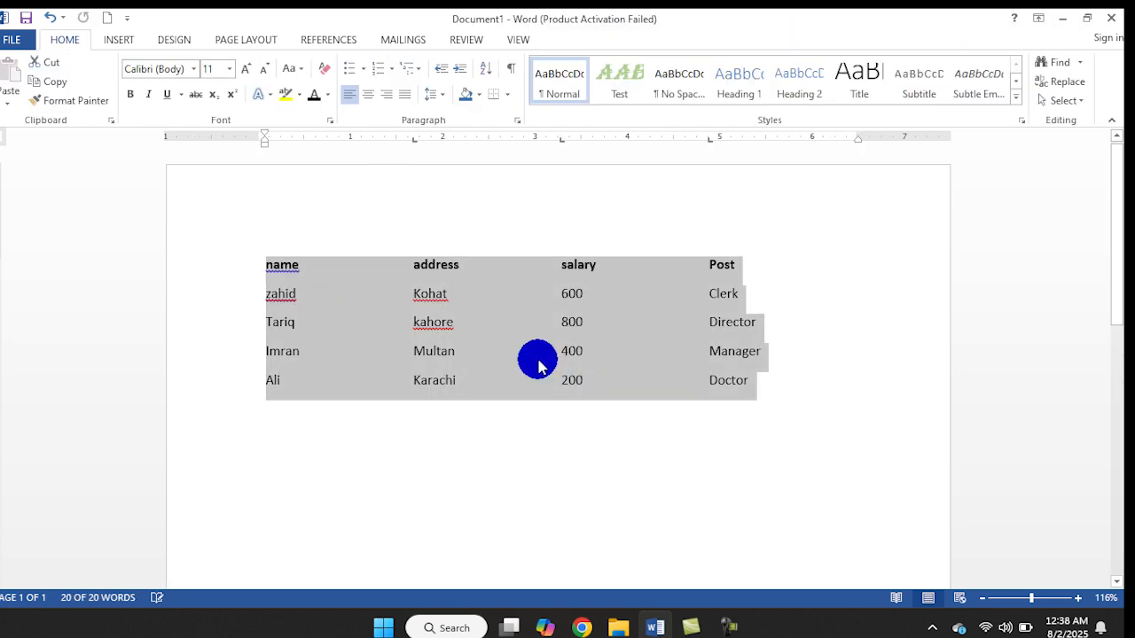
pyautogui.click(535, 303)
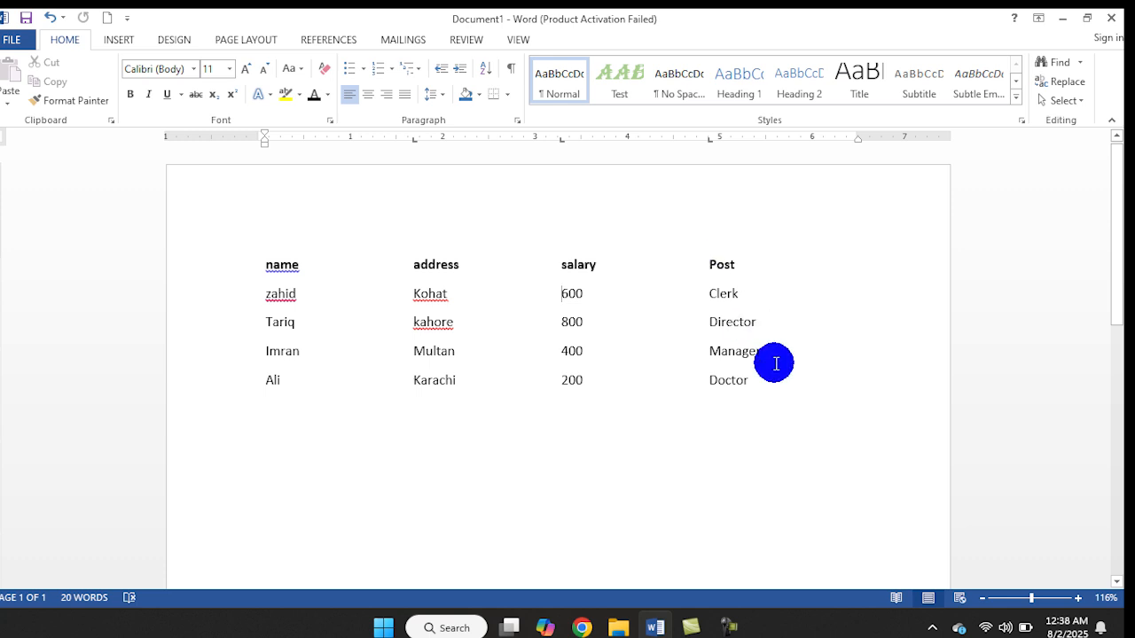
# Convert all the tab-separated lines, from the header to the Doctor entry, into a 4-column table with Auto fixed column width, separating text at tabs
pyautogui.click(750, 380)
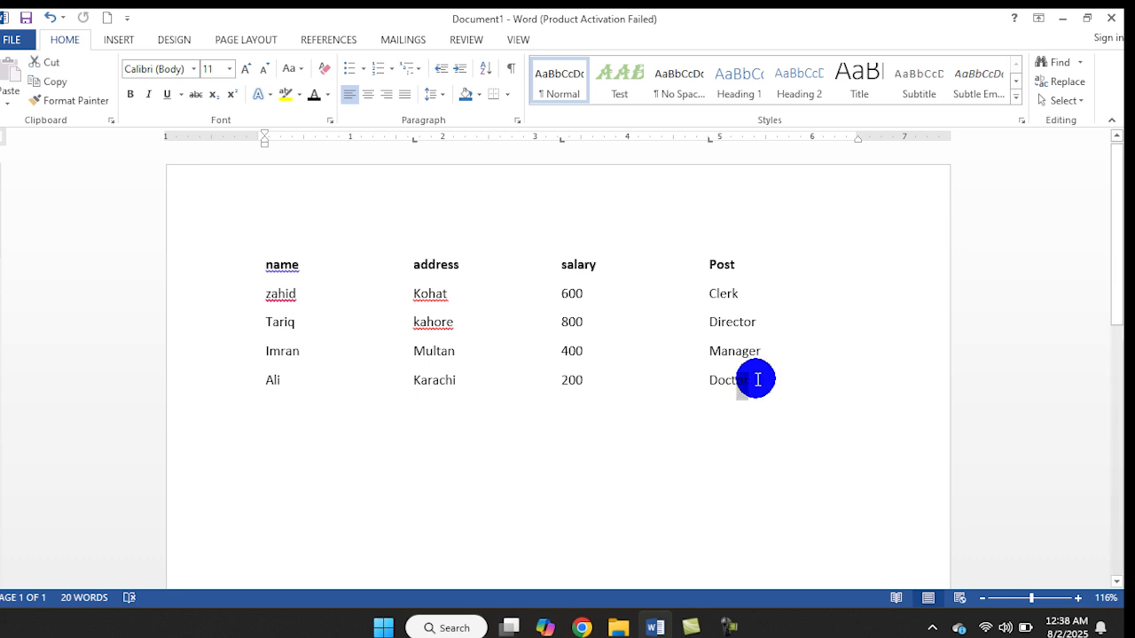
pyautogui.hotkey('shift', 'Left')
pyautogui.hotkey('shift', 'Left')
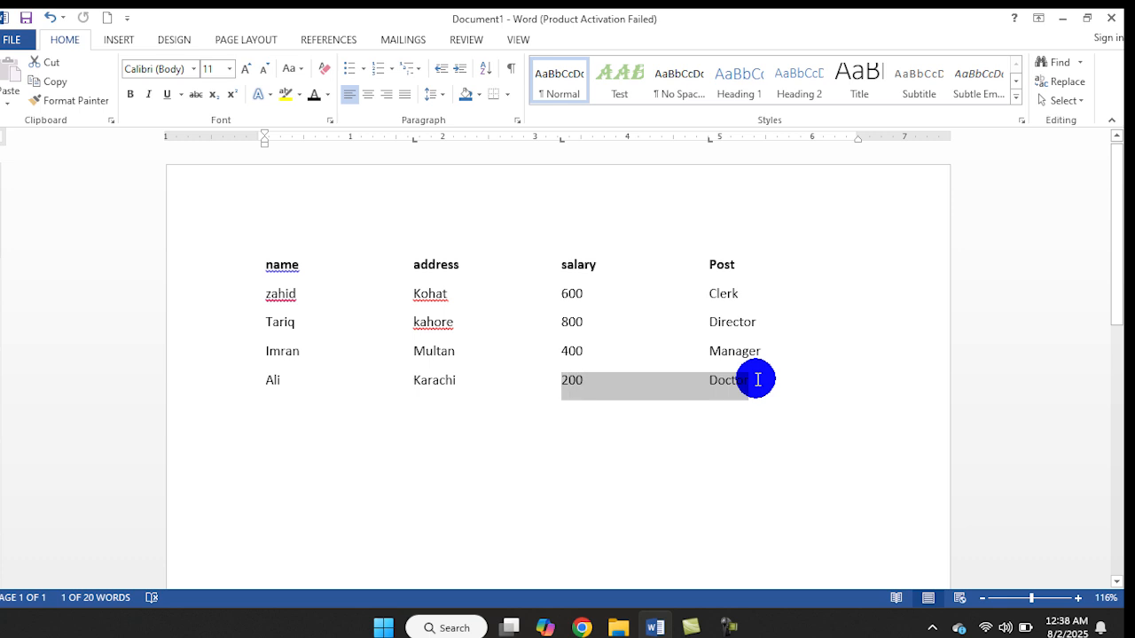
pyautogui.hotkey('shift', 'Left')
pyautogui.hotkey('shift', 'Left')
pyautogui.hotkey('shift', 'Left')
pyautogui.hotkey('shift', 'Left')
pyautogui.hotkey('shift', 'Left')
pyautogui.hotkey('shift', 'Left')
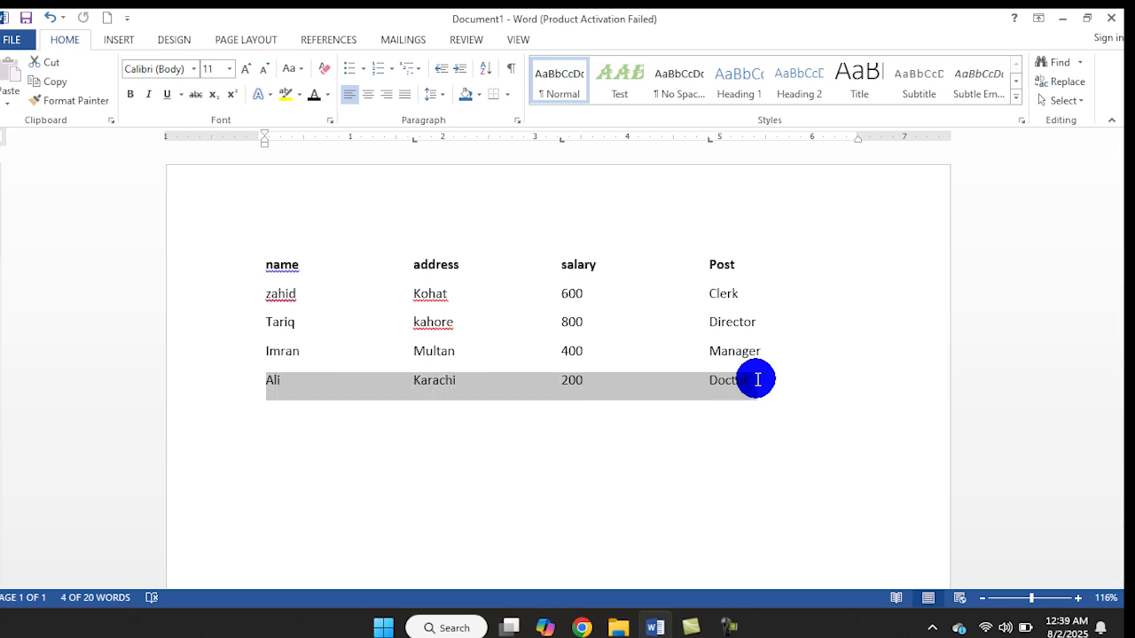
pyautogui.hotkey('shift', 'Up')
pyautogui.hotkey('shift', 'Up')
pyautogui.hotkey('shift', 'Up')
pyautogui.hotkey('shift', 'Up')
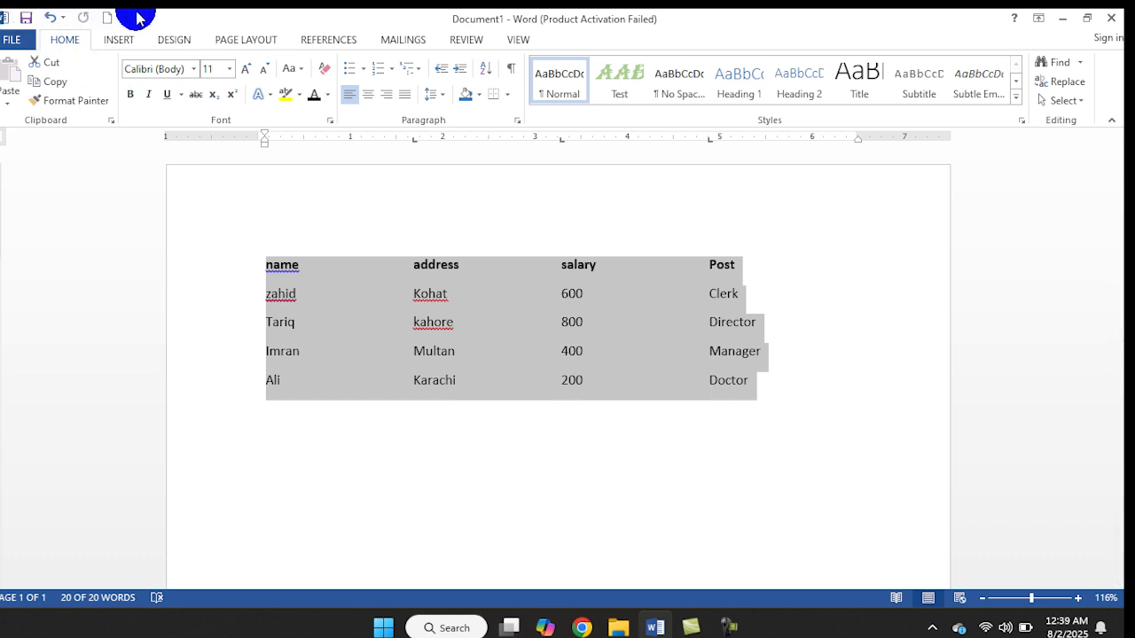
pyautogui.click(127, 40)
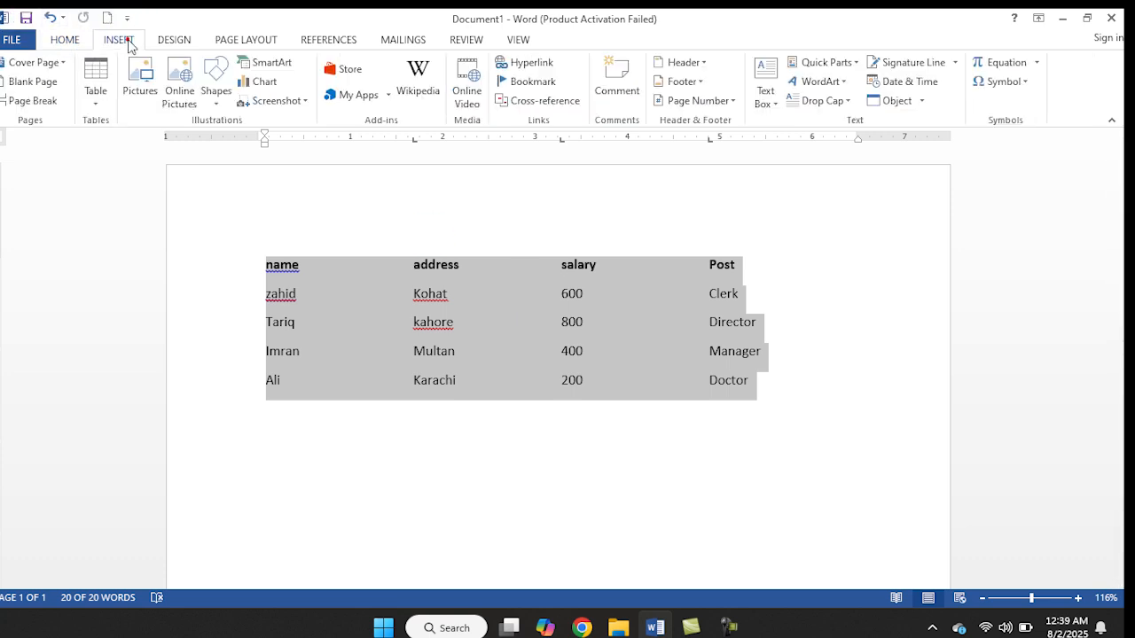
pyautogui.click(107, 100)
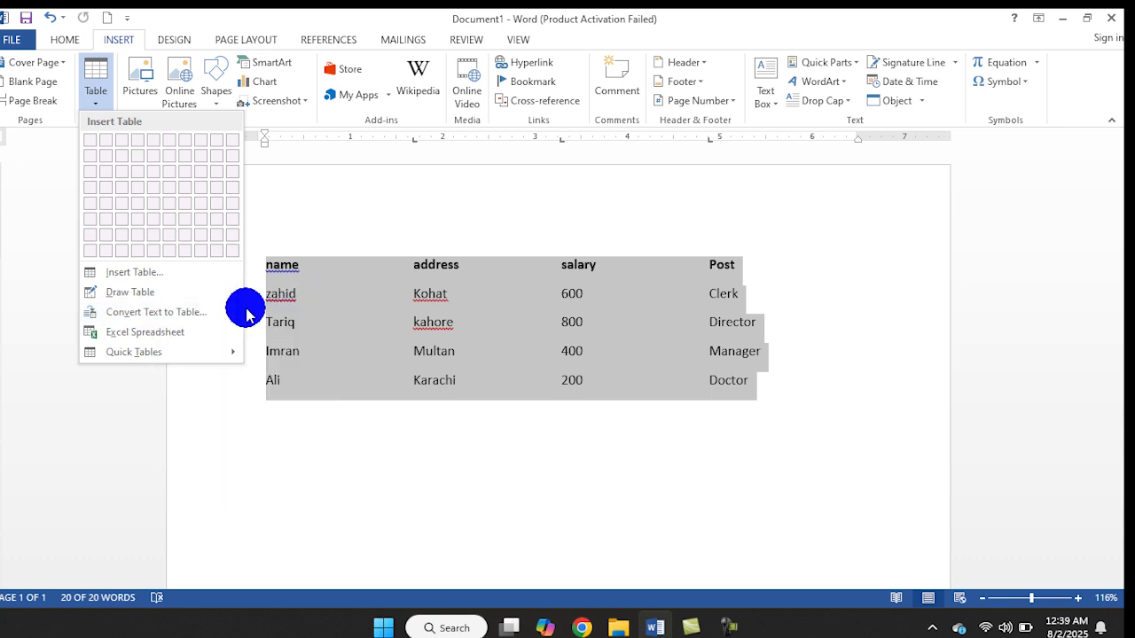
pyautogui.click(200, 319)
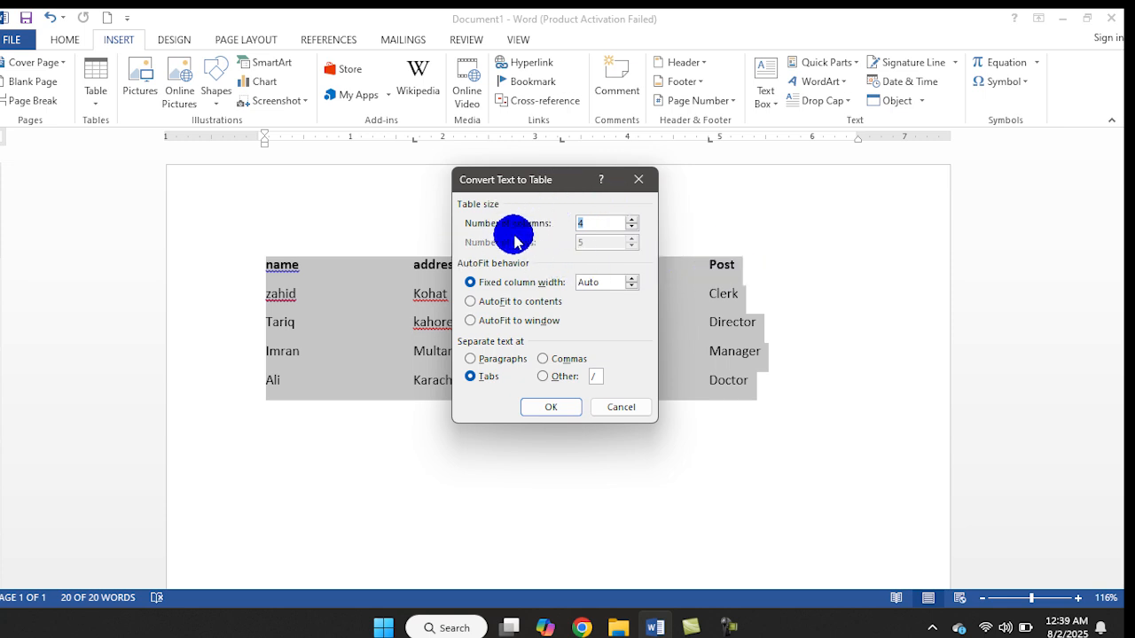
pyautogui.click(631, 219)
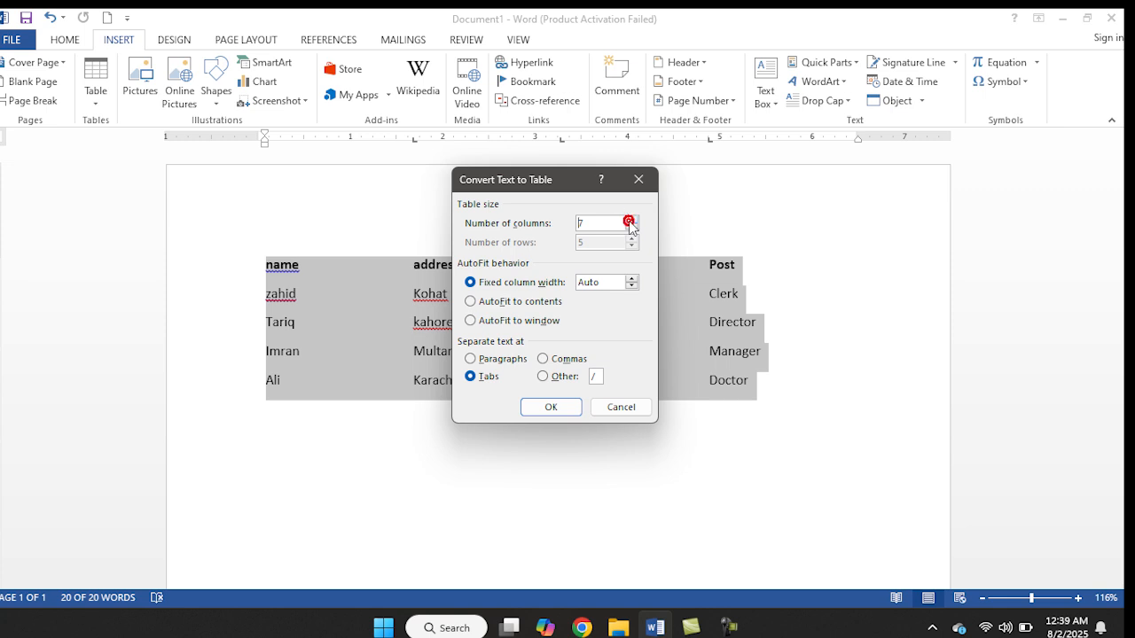
pyautogui.click(632, 227)
pyautogui.click(633, 230)
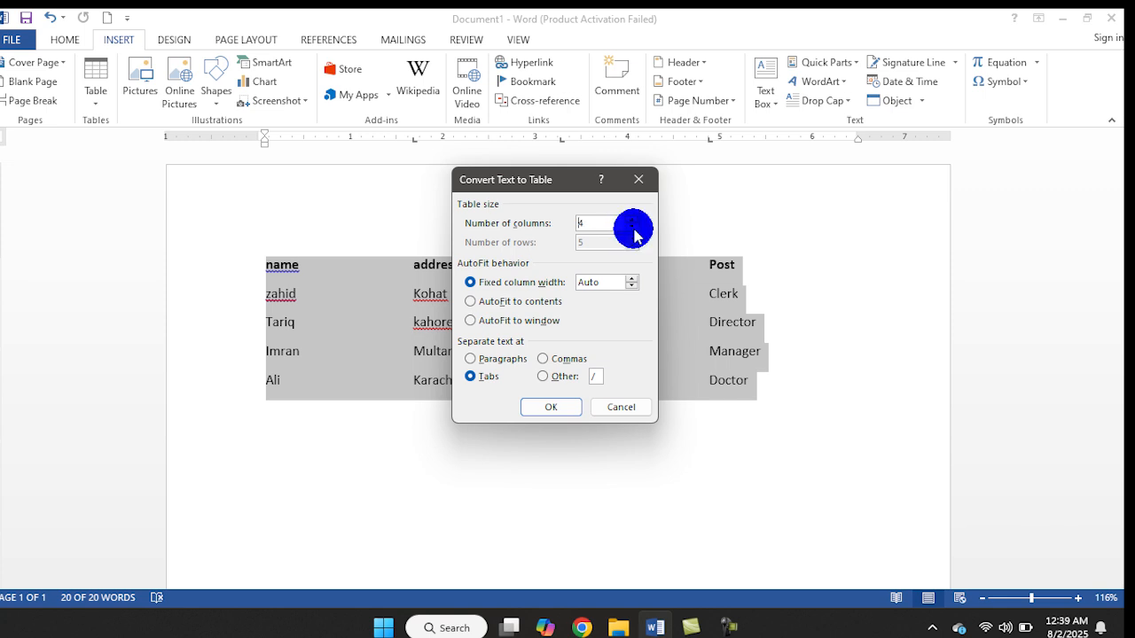
pyautogui.click(573, 228)
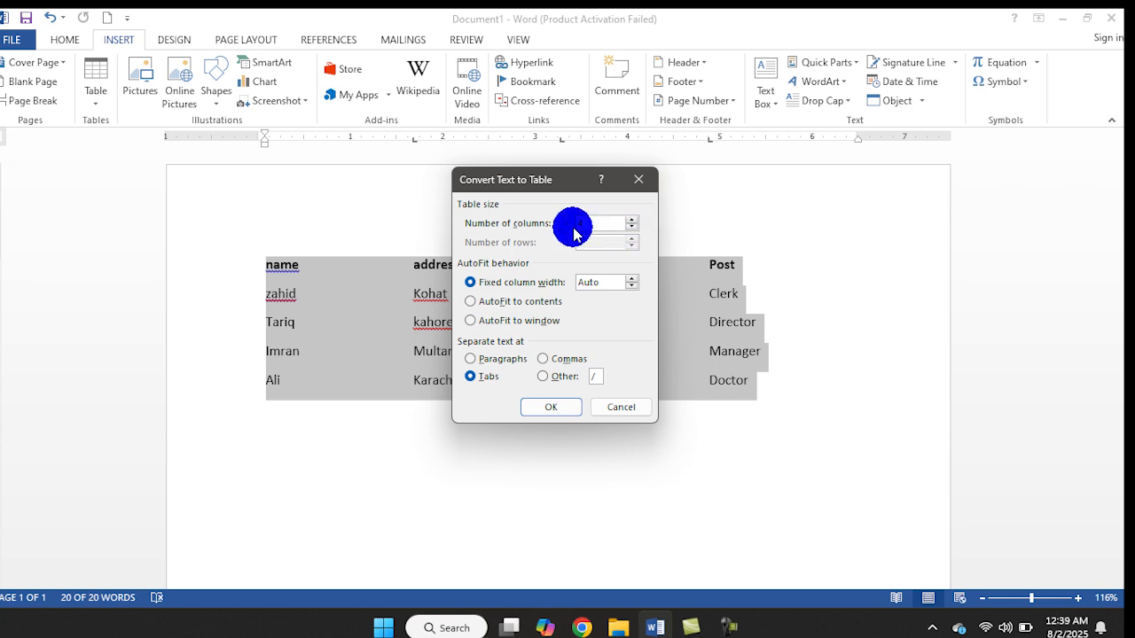
pyautogui.click(543, 408)
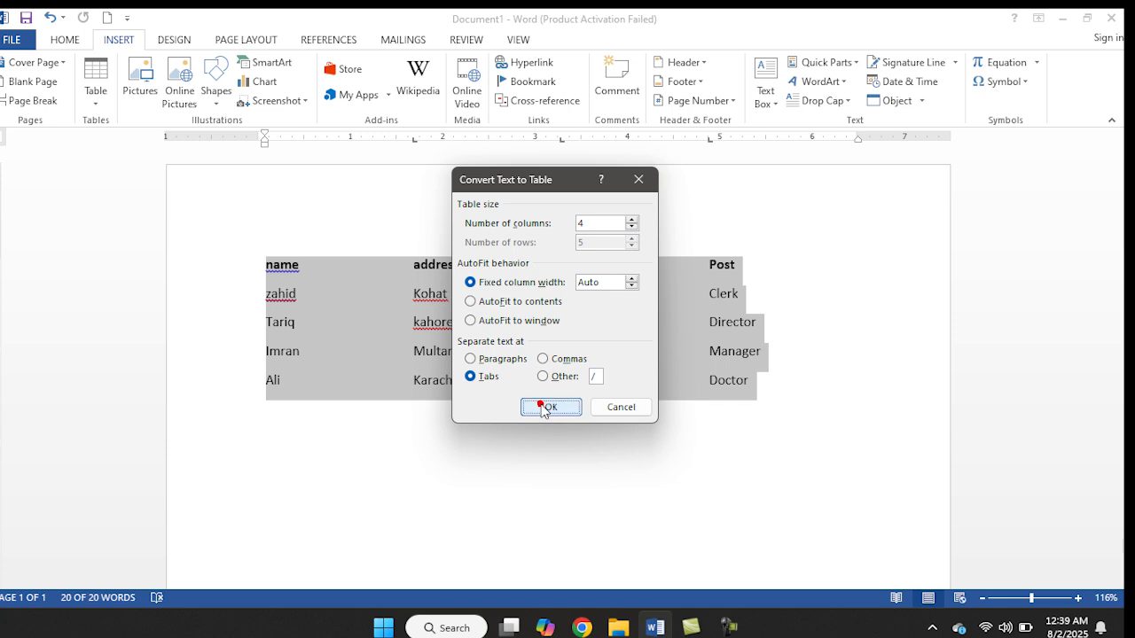
pyautogui.click(620, 283)
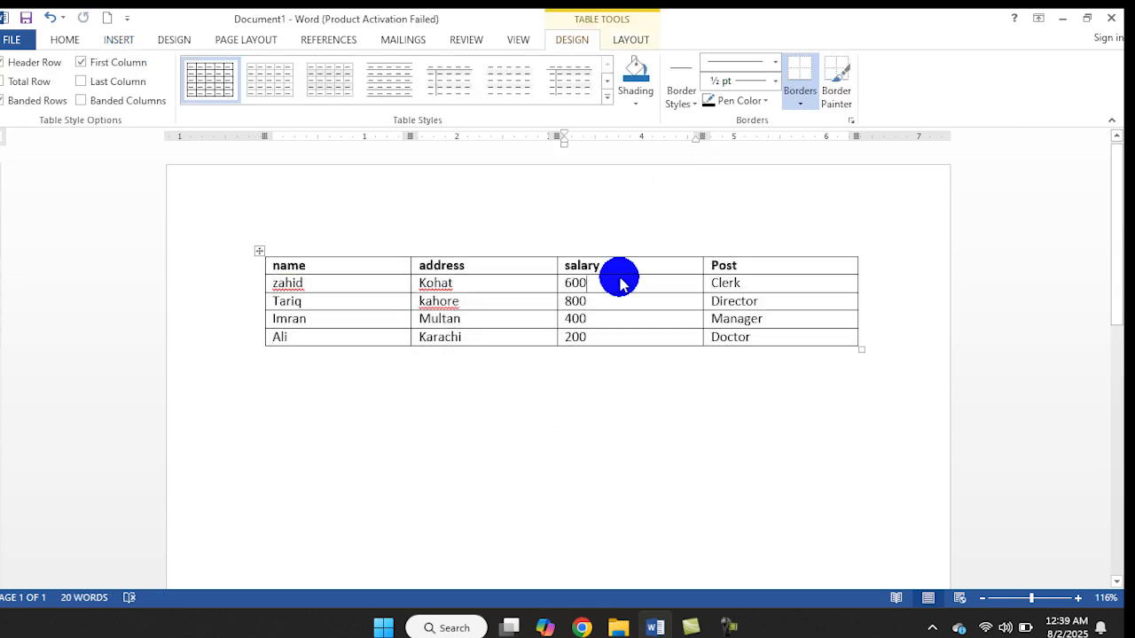
# Review the commands for converting a table to text and text to a table, plus the options for inserting a new table
pyautogui.click(618, 41)
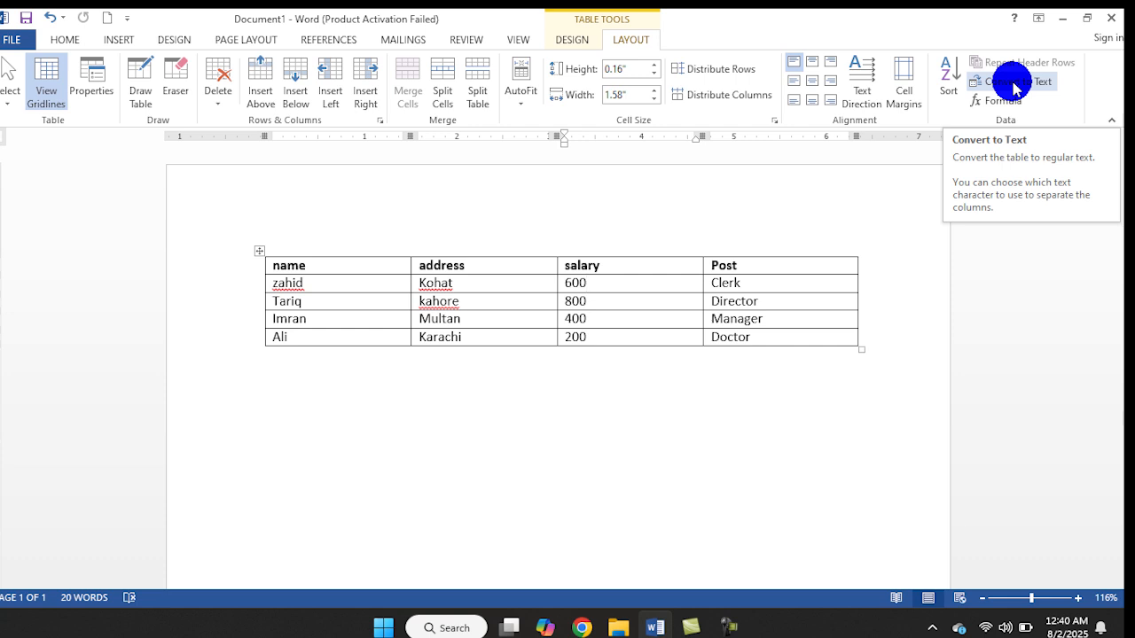
pyautogui.click(106, 41)
pyautogui.click(96, 92)
pyautogui.click(97, 101)
pyautogui.click(98, 106)
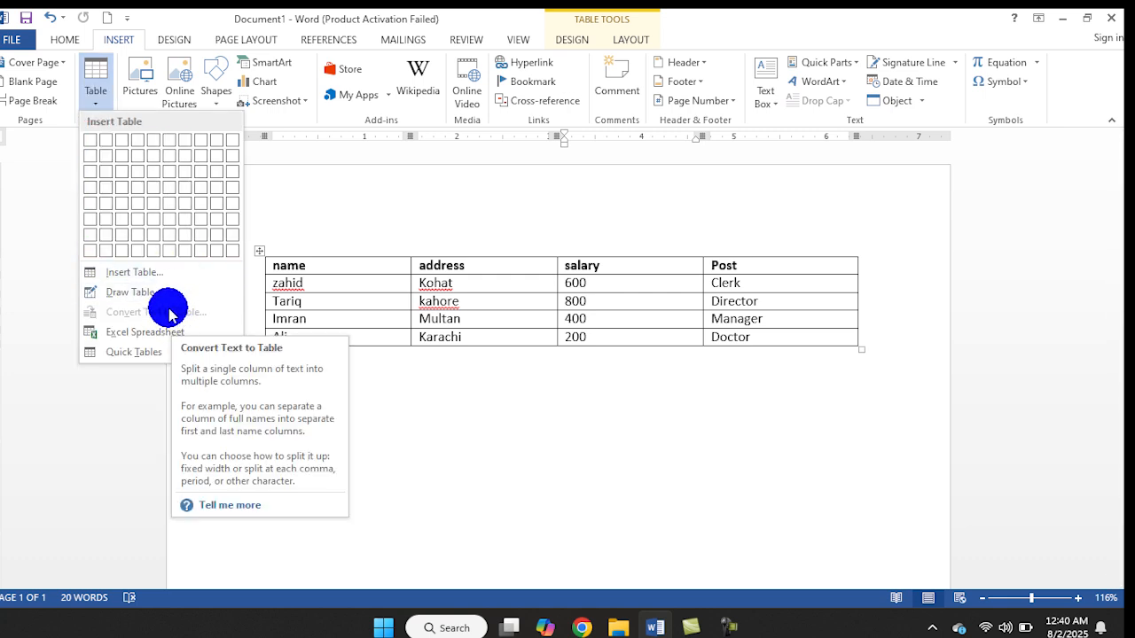
pyautogui.click(395, 284)
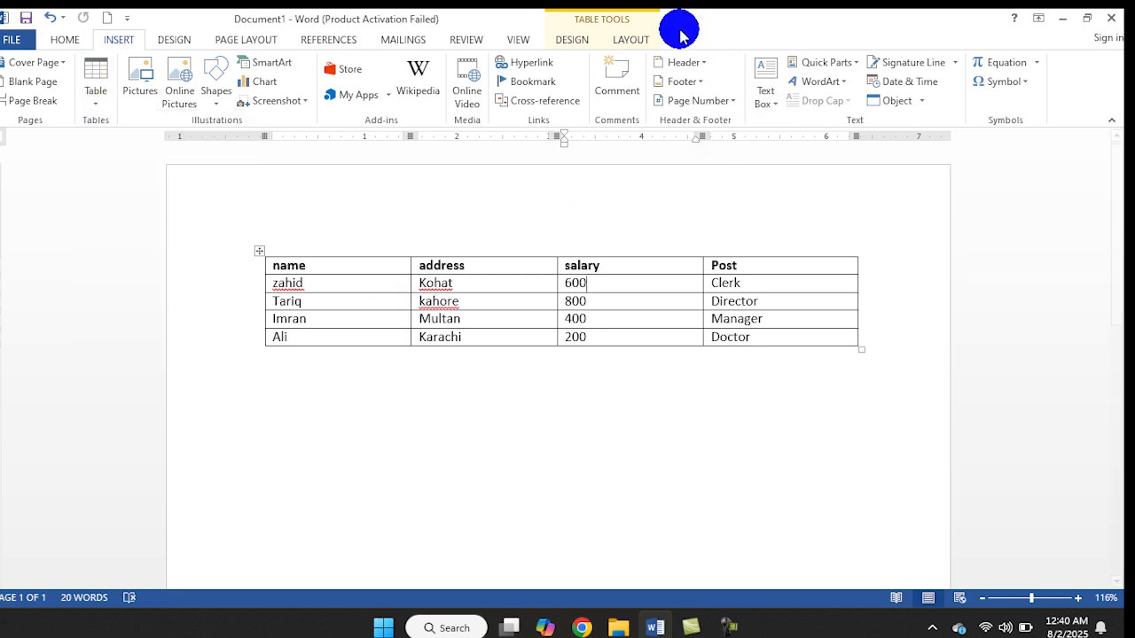
pyautogui.click(646, 41)
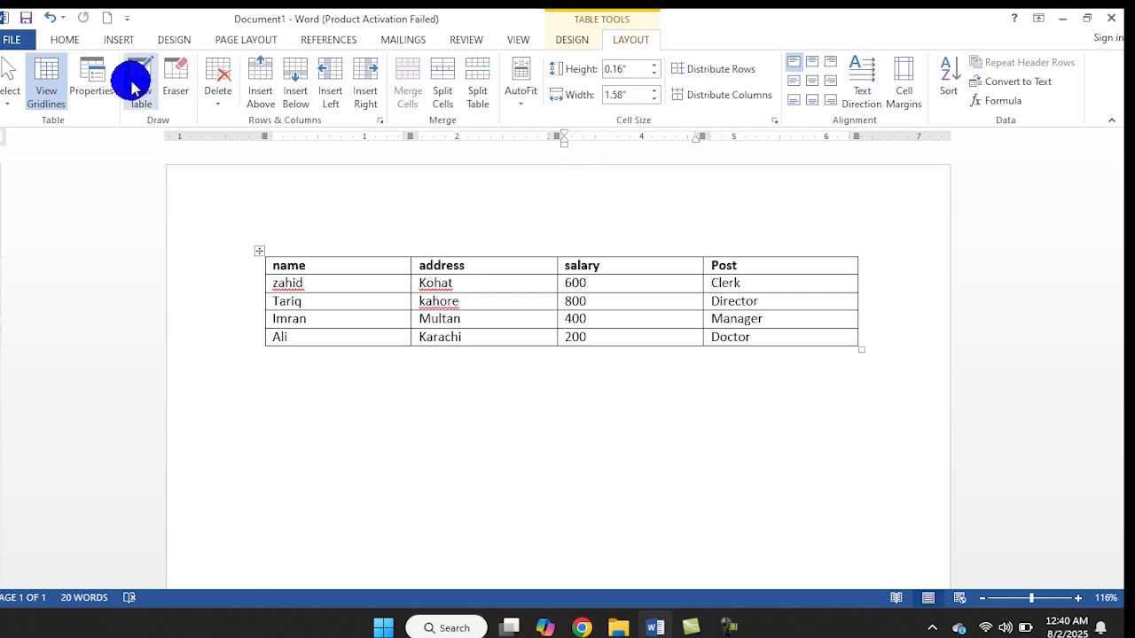
pyautogui.click(119, 39)
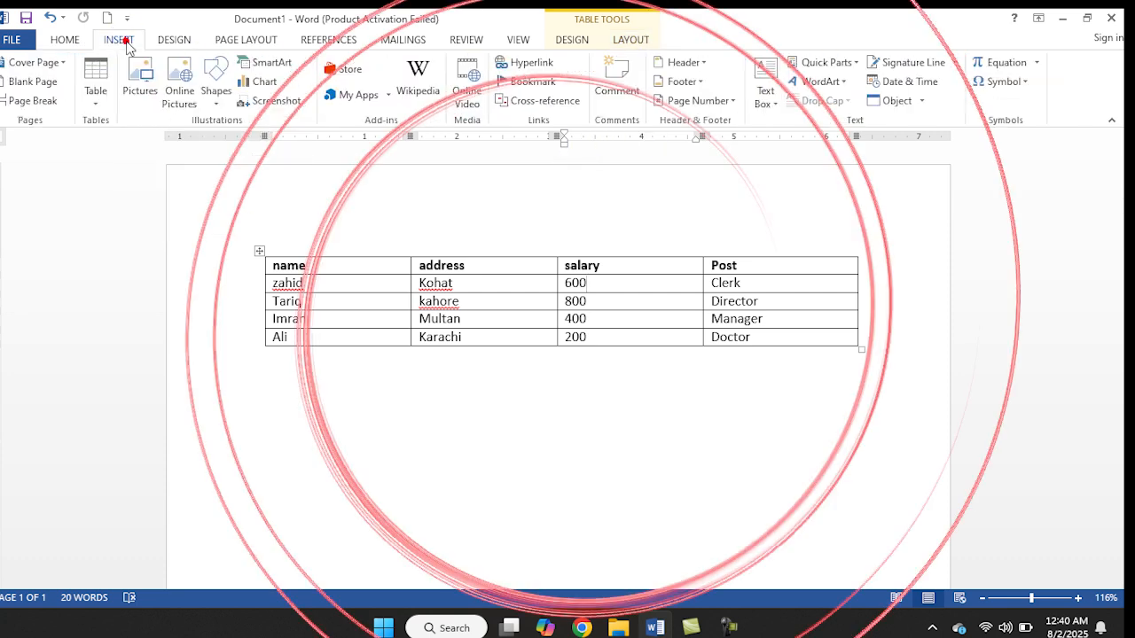
pyautogui.click(100, 87)
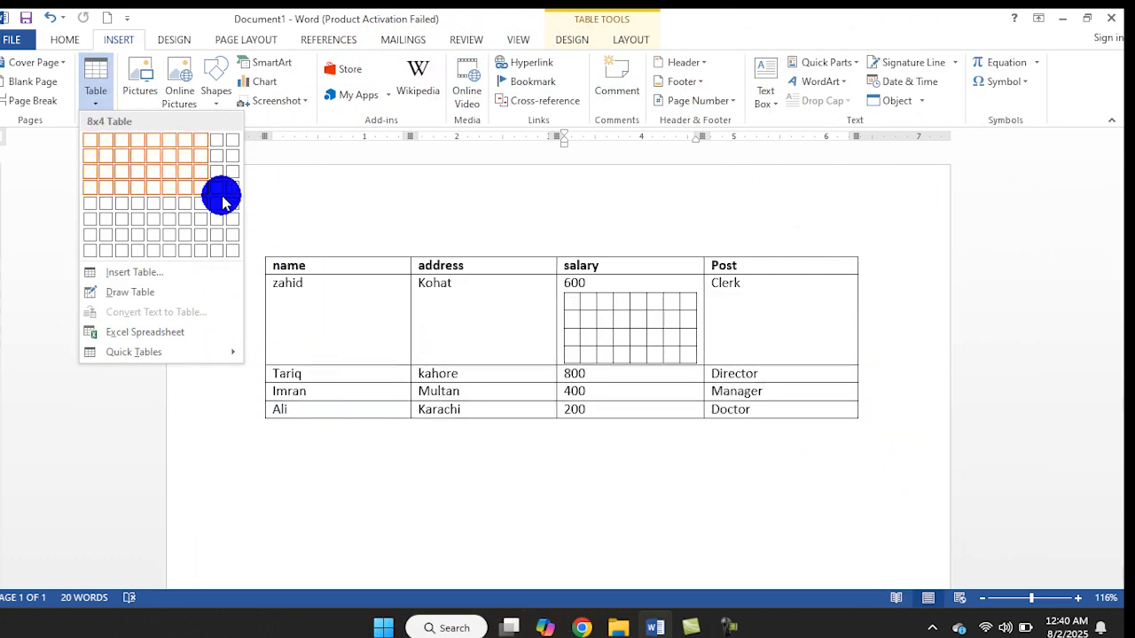
pyautogui.click(164, 20)
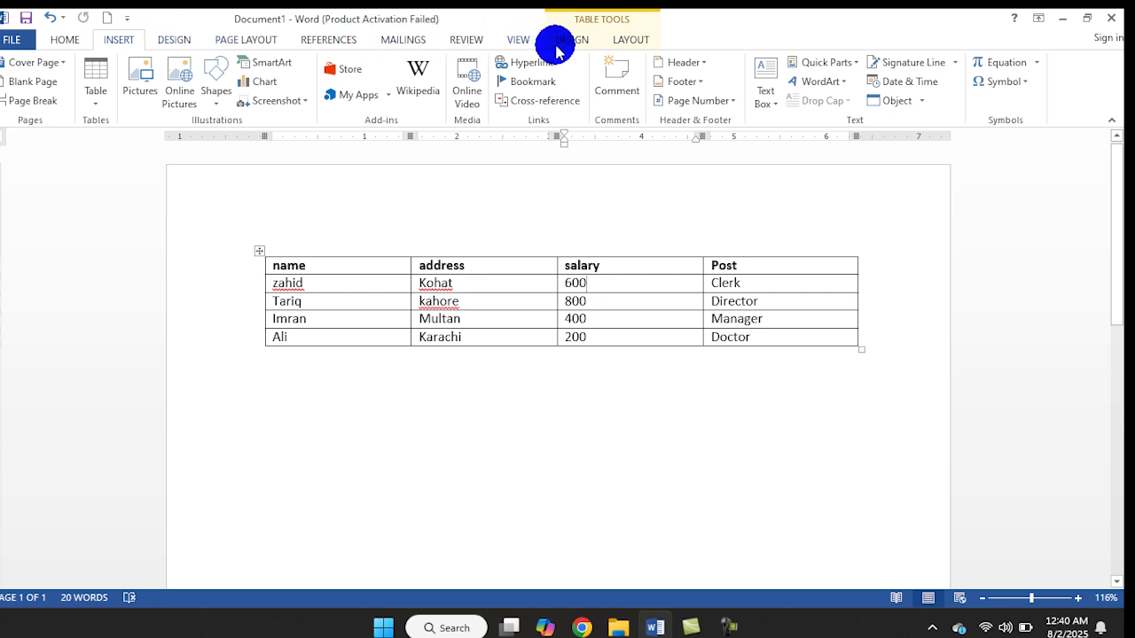
# Draw a table outline about 5.98" wide and 1.86" high below the employee table with Draw Table
pyautogui.click(618, 42)
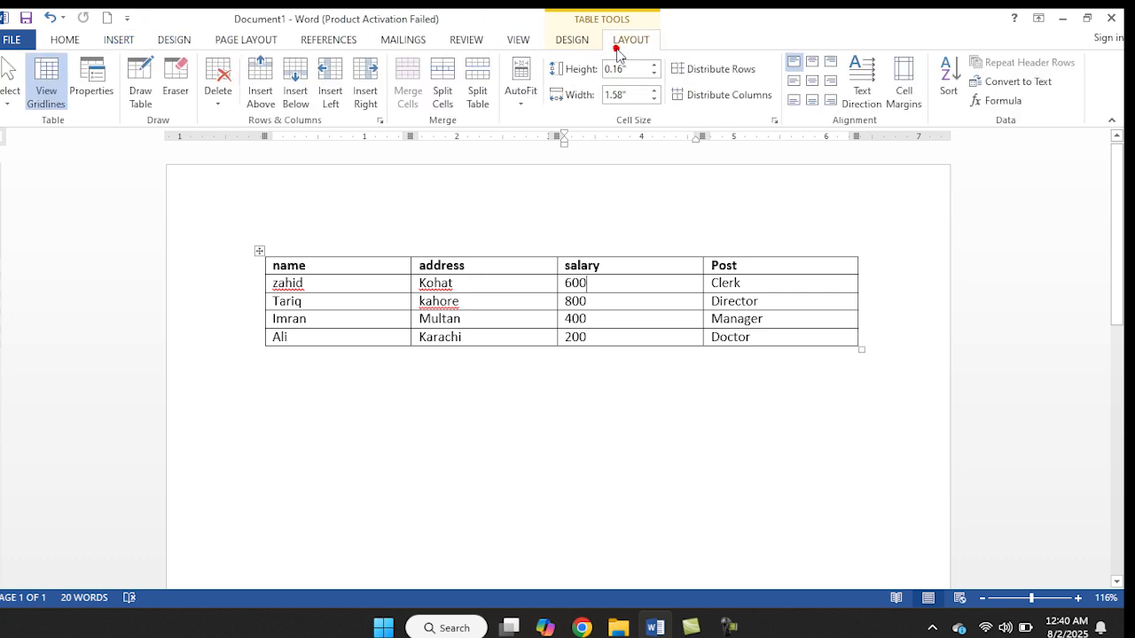
pyautogui.click(153, 102)
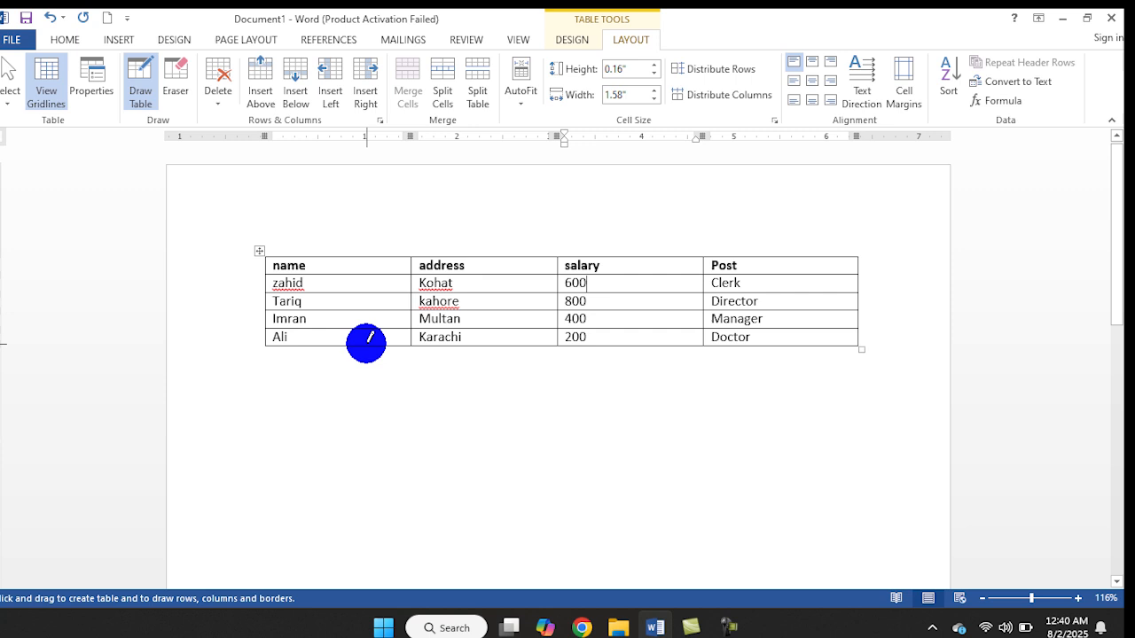
pyautogui.moveTo(295, 376)
pyautogui.mouseDown()
pyautogui.moveTo(555, 441)
pyautogui.moveTo(750, 470)
pyautogui.moveTo(834, 511)
pyautogui.moveTo(847, 547)
pyautogui.mouseUp()
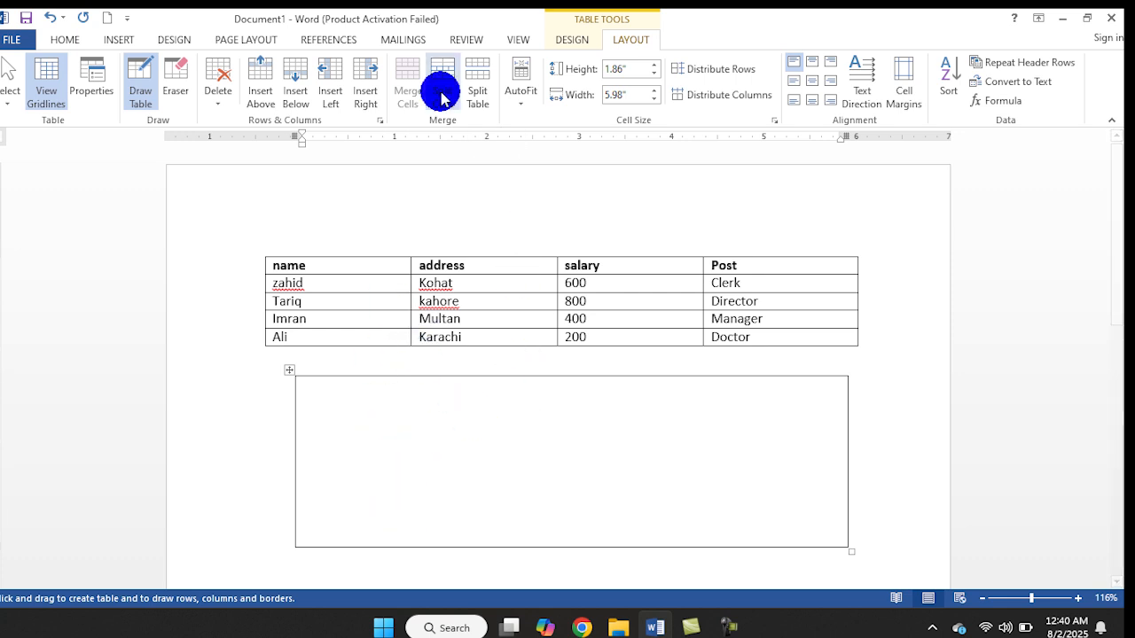
# Set the table border pen to the orange ½ pt double-line theme border style and change its colour to red
pyautogui.click(570, 40)
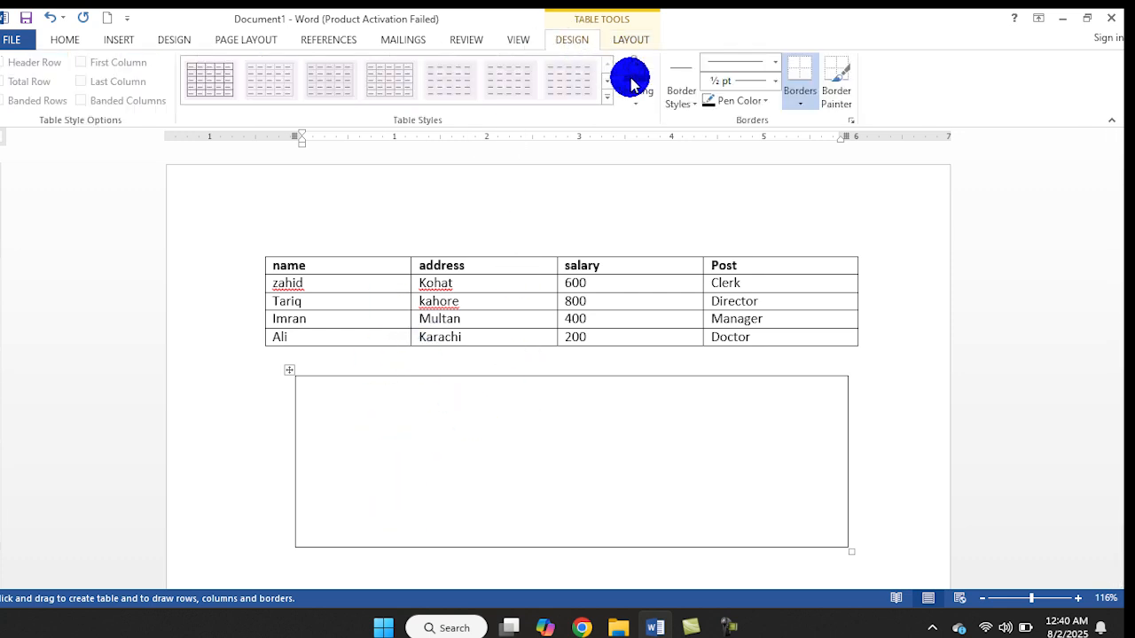
pyautogui.click(676, 99)
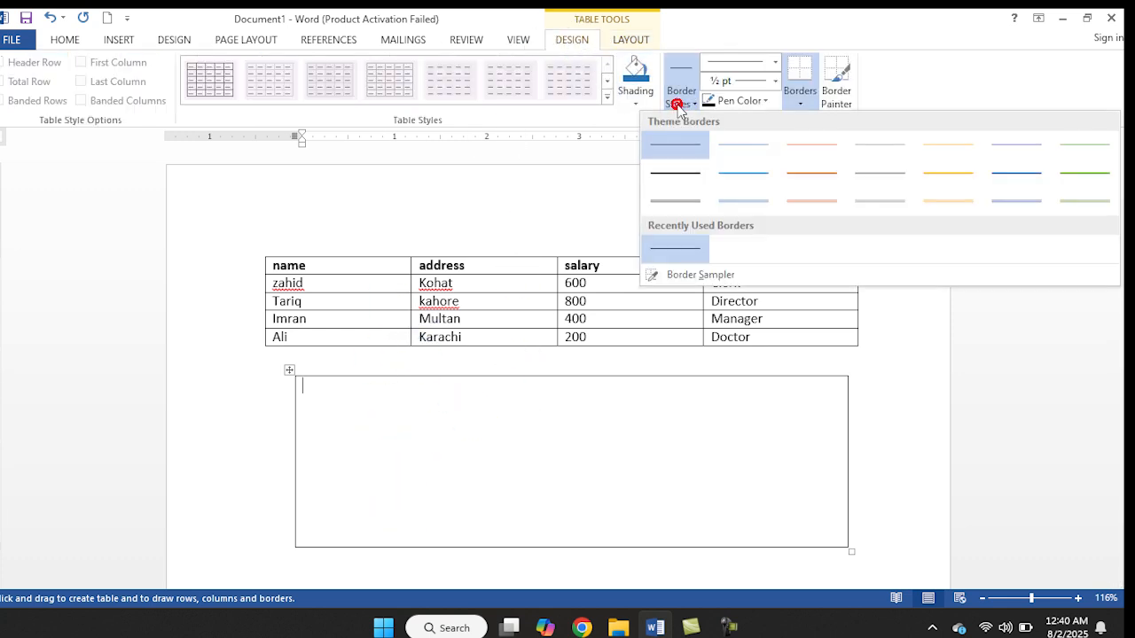
pyautogui.click(814, 206)
pyautogui.click(758, 102)
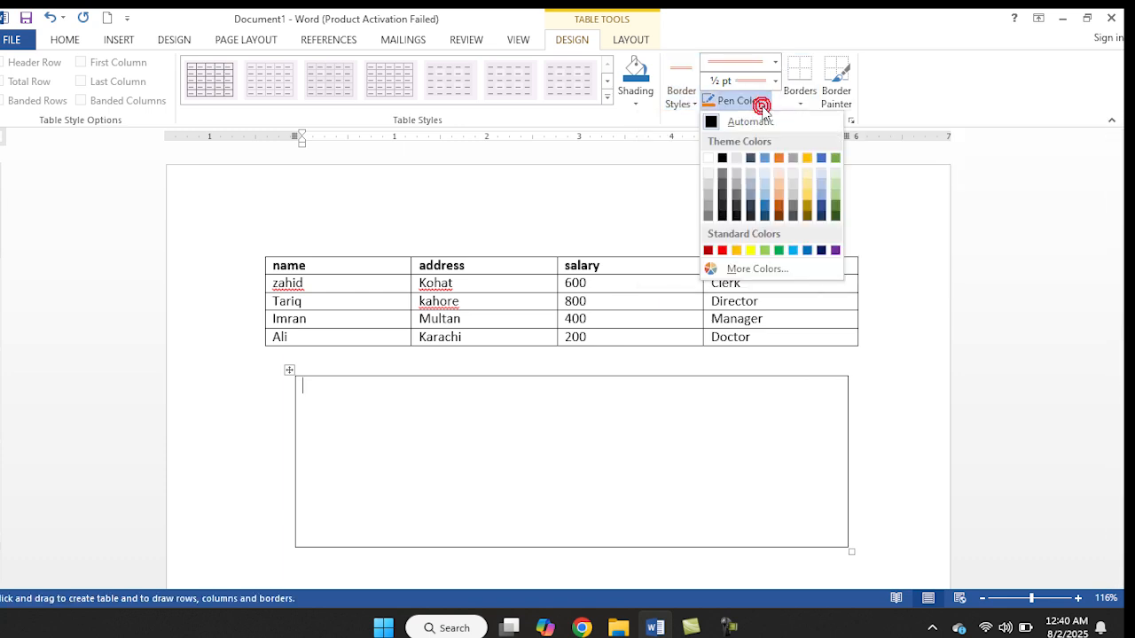
pyautogui.click(723, 250)
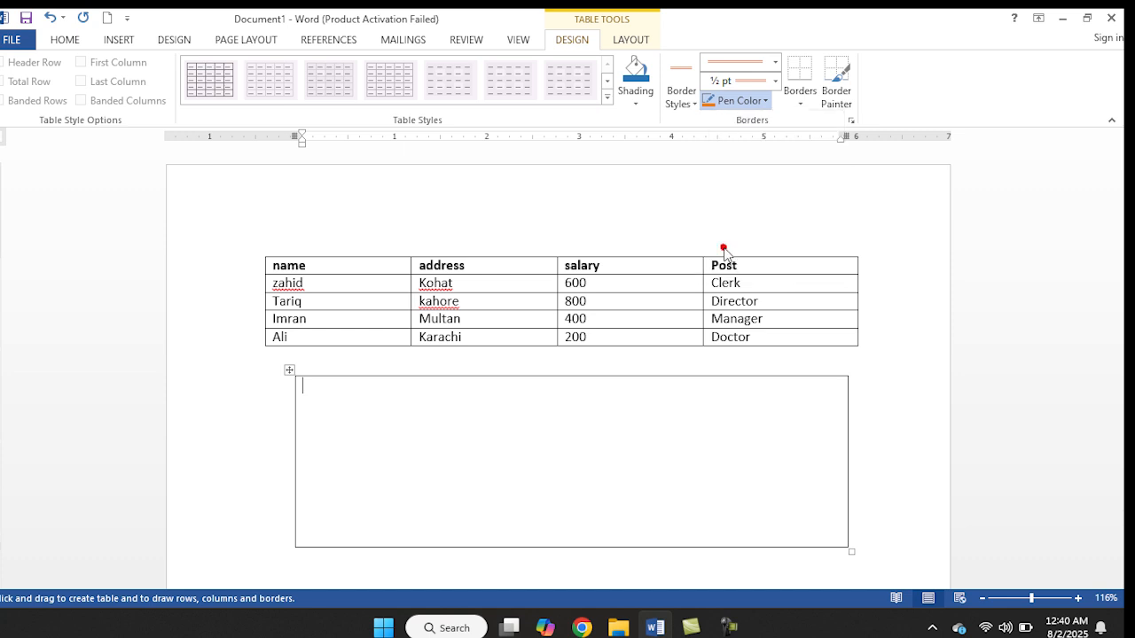
# Draw three full-height vertical lines in the new table to divide it into four columns
pyautogui.moveTo(378, 374); pyautogui.dragTo(385, 502)
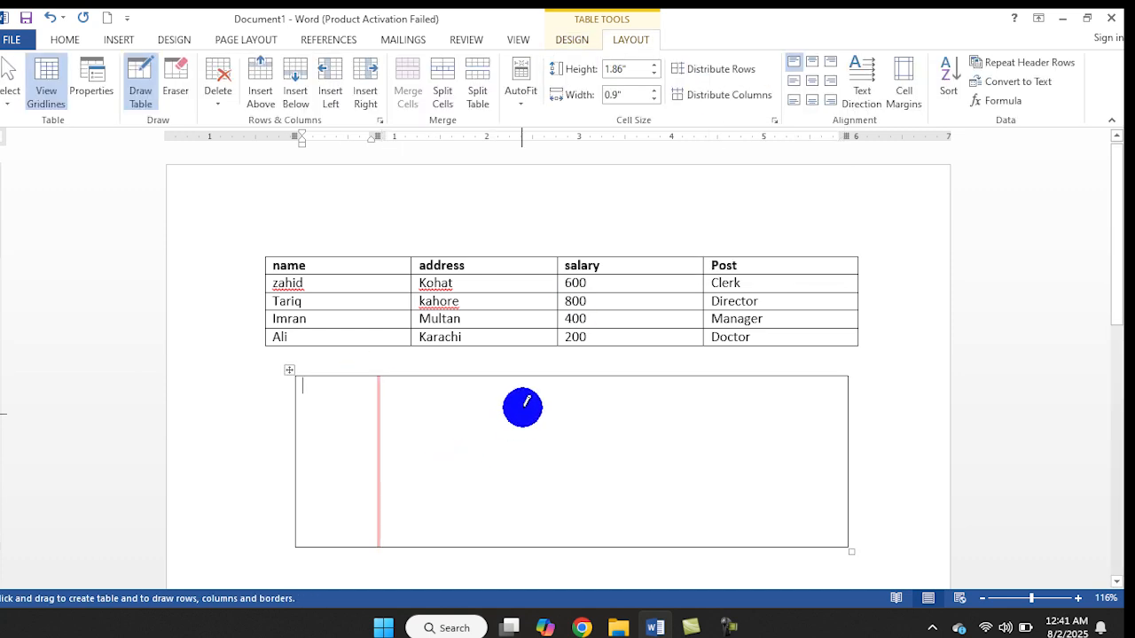
pyautogui.moveTo(529, 378); pyautogui.dragTo(536, 514)
pyautogui.moveTo(677, 379); pyautogui.dragTo(684, 515)
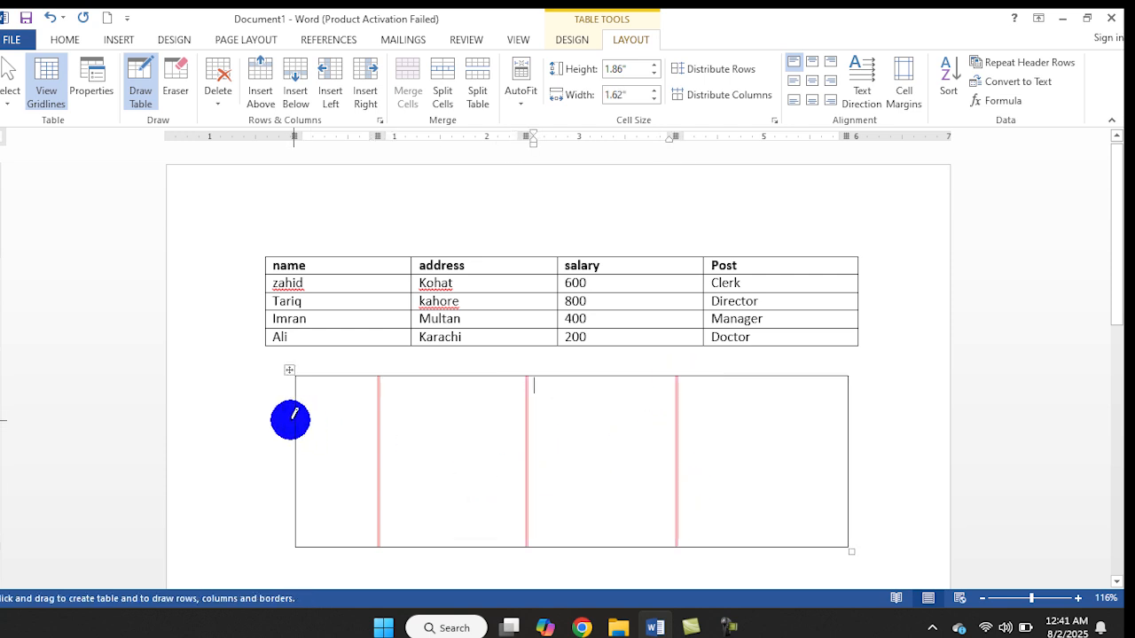
# Draw horizontal lines across the first two, first three and last two columns, and a vertical line splitting the last column's upper cell
pyautogui.moveTo(295, 410); pyautogui.dragTo(468, 394)
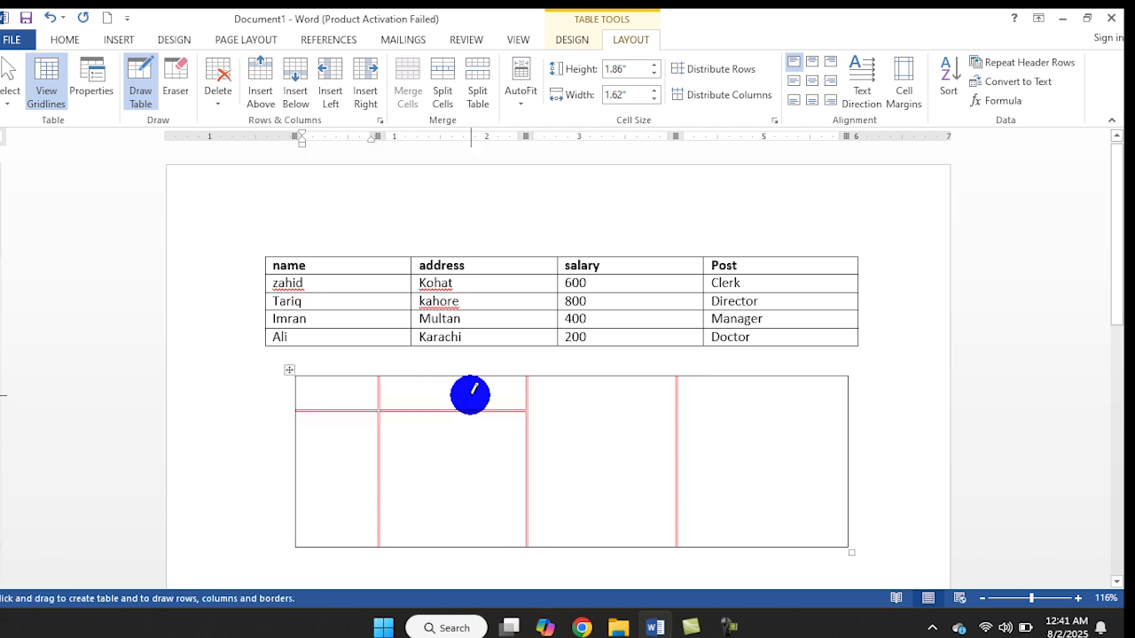
pyautogui.moveTo(294, 464)
pyautogui.mouseDown()
pyautogui.moveTo(524, 413)
pyautogui.moveTo(623, 478)
pyautogui.mouseUp()
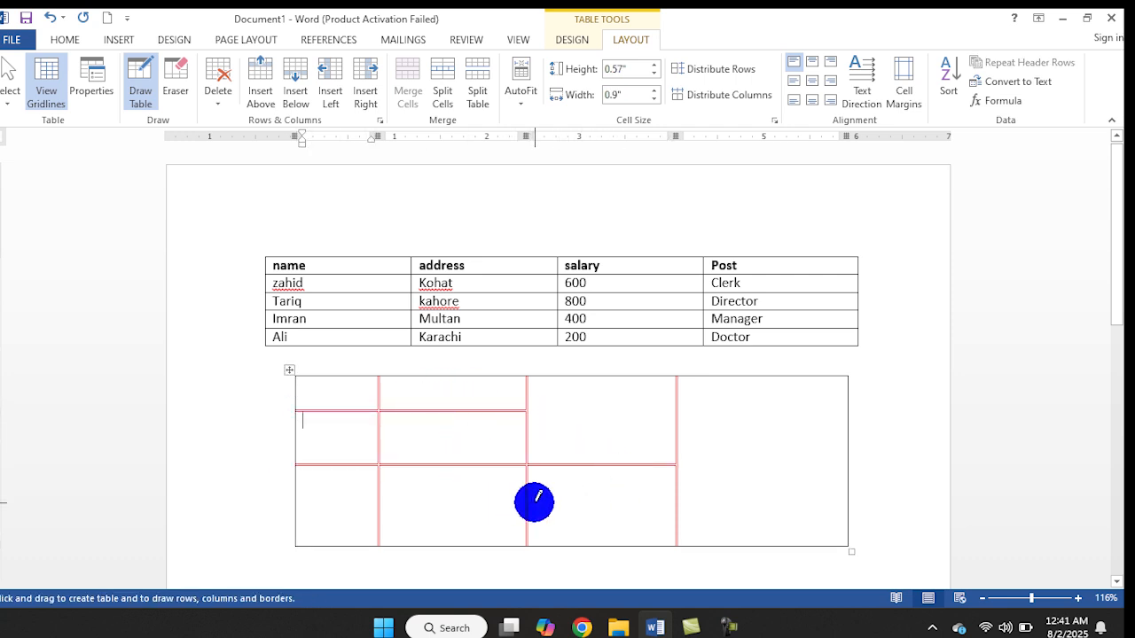
pyautogui.moveTo(534, 497); pyautogui.dragTo(785, 502)
pyautogui.moveTo(762, 379); pyautogui.dragTo(766, 461)
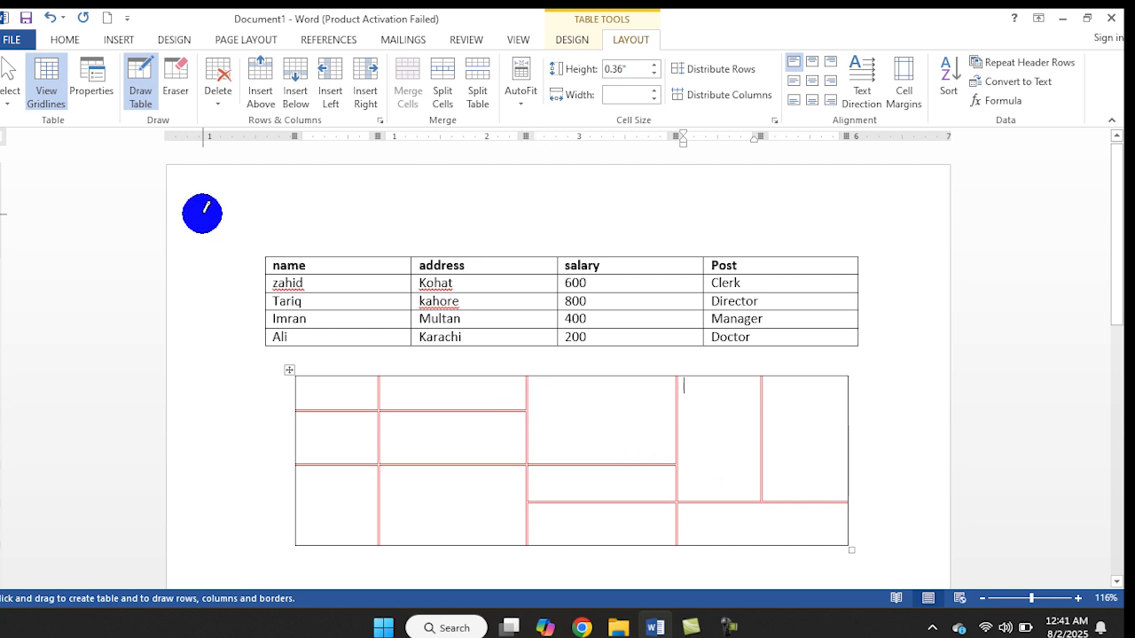
# Erase the divider between the first two top cells, the lower cell border in columns two and three, and the upper divider after column three
pyautogui.click(180, 91)
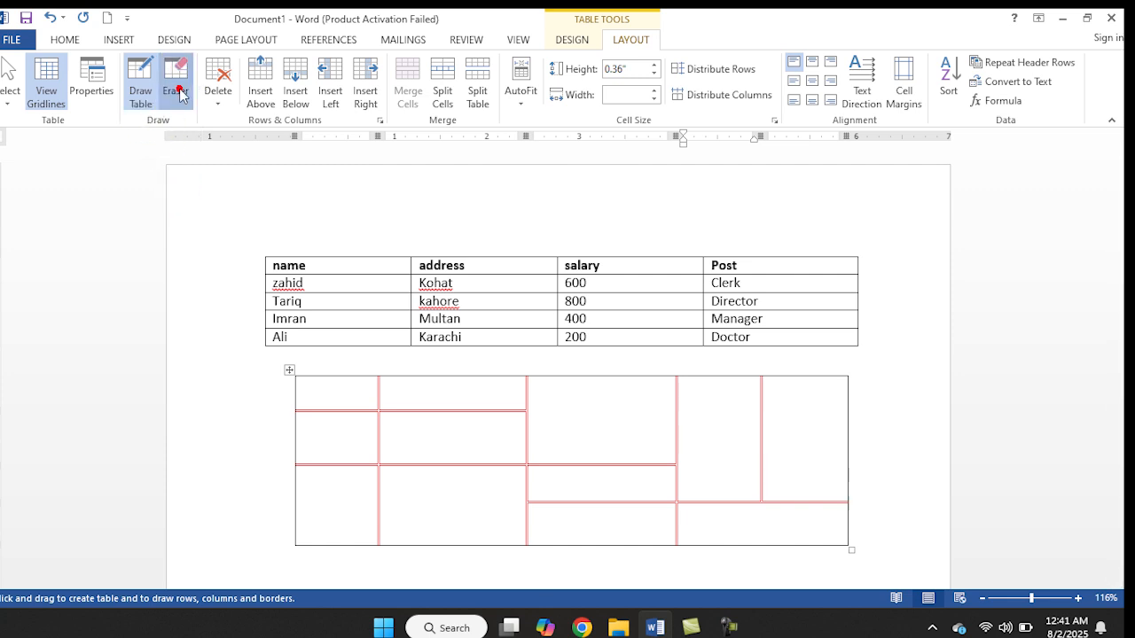
pyautogui.click(379, 391)
pyautogui.click(422, 467)
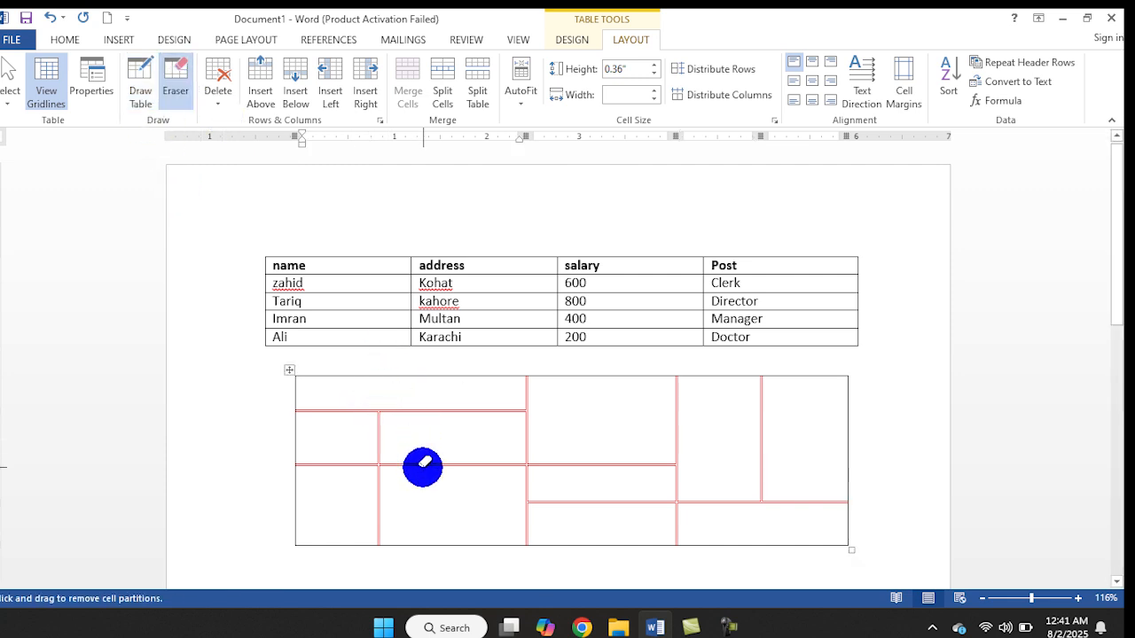
pyautogui.click(420, 469)
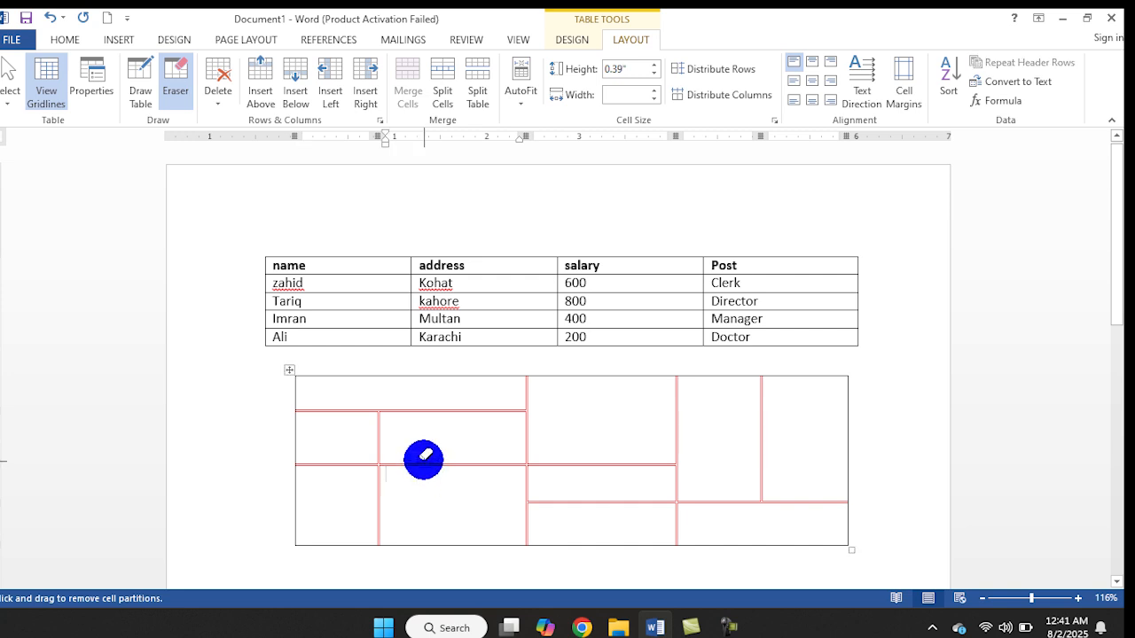
pyautogui.moveTo(520, 479); pyautogui.dragTo(653, 441)
pyautogui.click(676, 431)
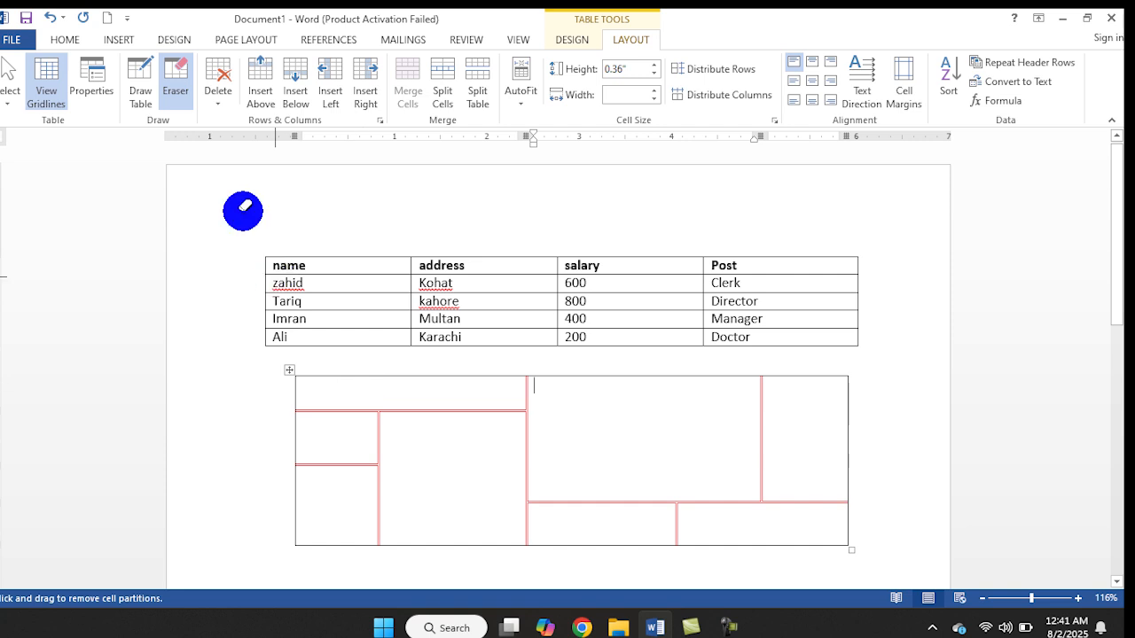
# Delete the entire hand-drawn table below the employee table
pyautogui.click(218, 85)
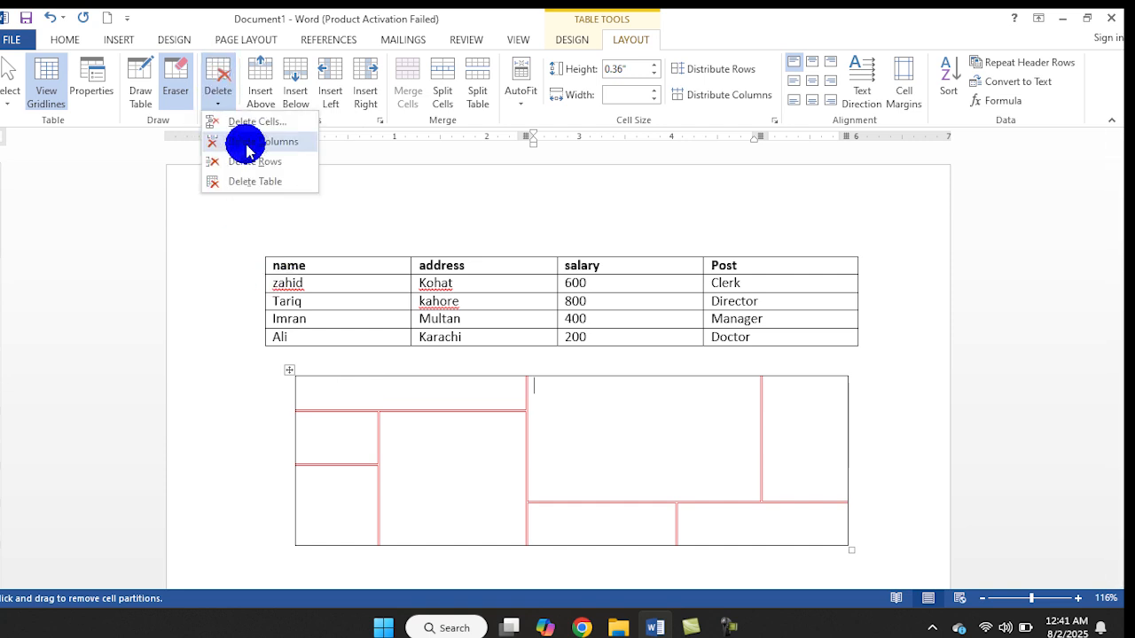
pyautogui.click(267, 183)
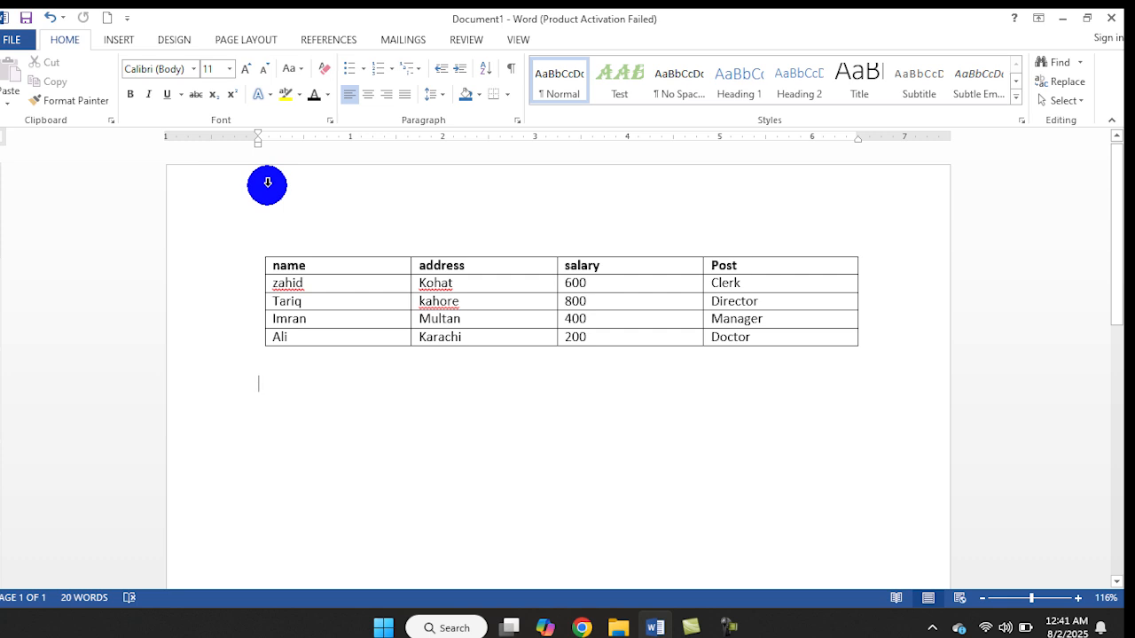
pyautogui.click(379, 263)
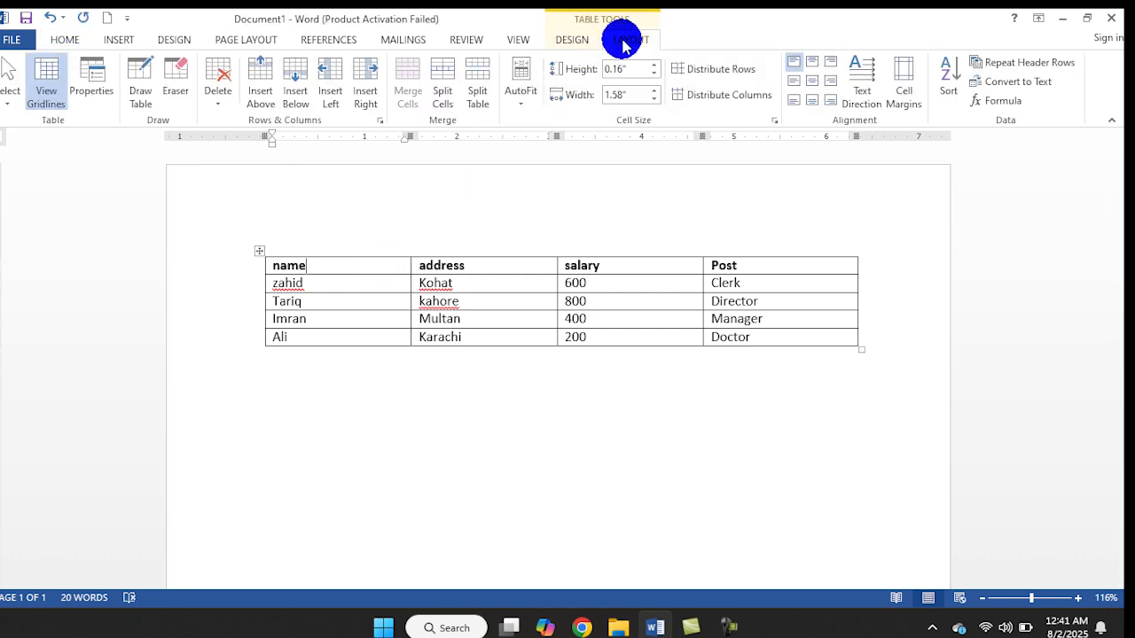
pyautogui.click(50, 86)
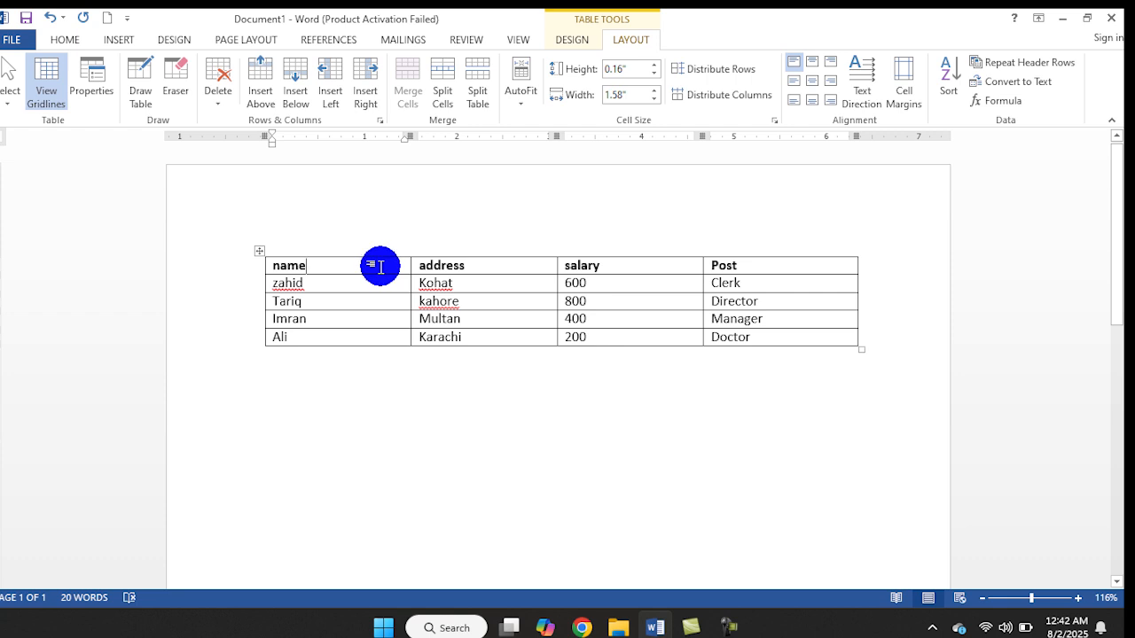
# Select all cells of the employee table, apply No Border to them, and deselect the table
pyautogui.tripleClick(380, 267)
pyautogui.hotkey('shift', 'Right')
pyautogui.hotkey('shift', 'Right')
pyautogui.hotkey('shift', 'Right')
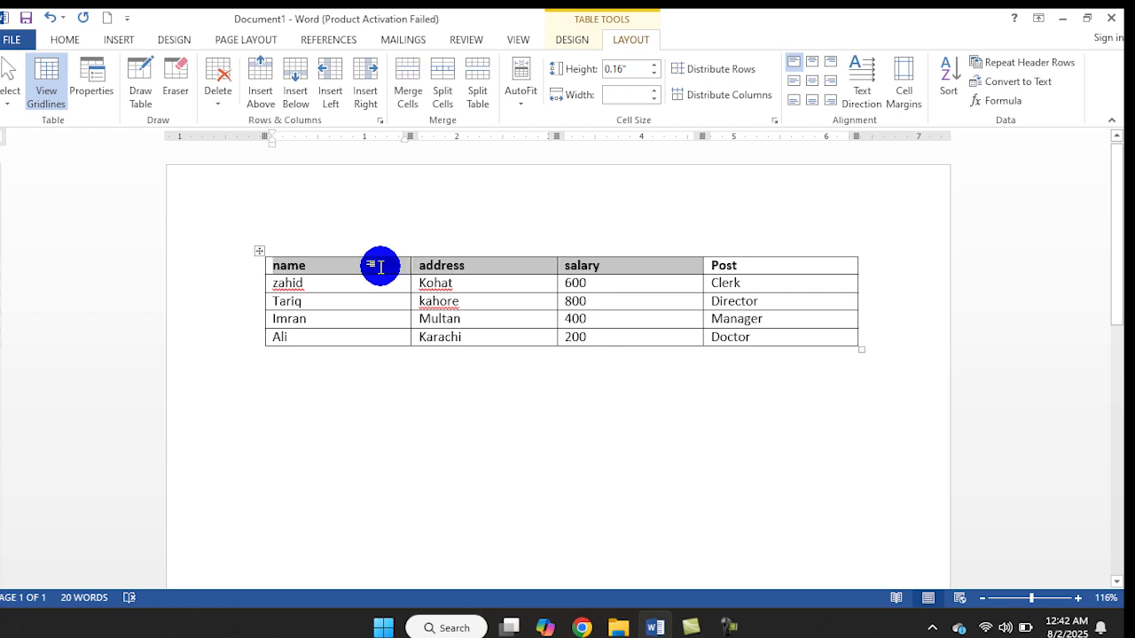
pyautogui.hotkey('shift', 'Down')
pyautogui.hotkey('shift', 'Down')
pyautogui.hotkey('shift', 'Down')
pyautogui.hotkey('shift', 'Down')
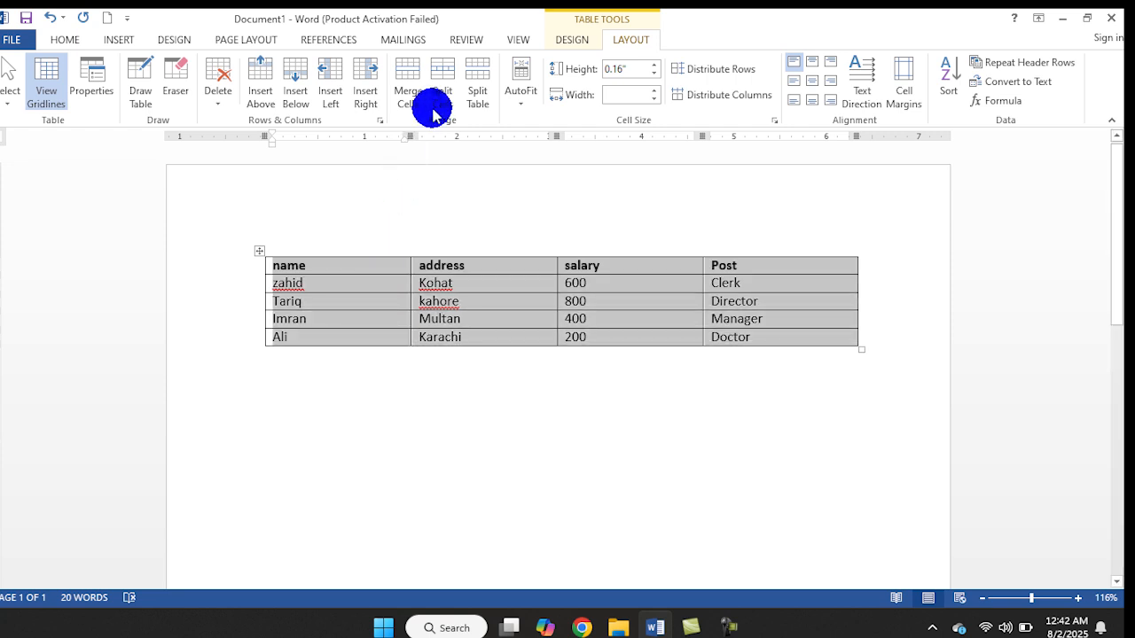
pyautogui.click(560, 40)
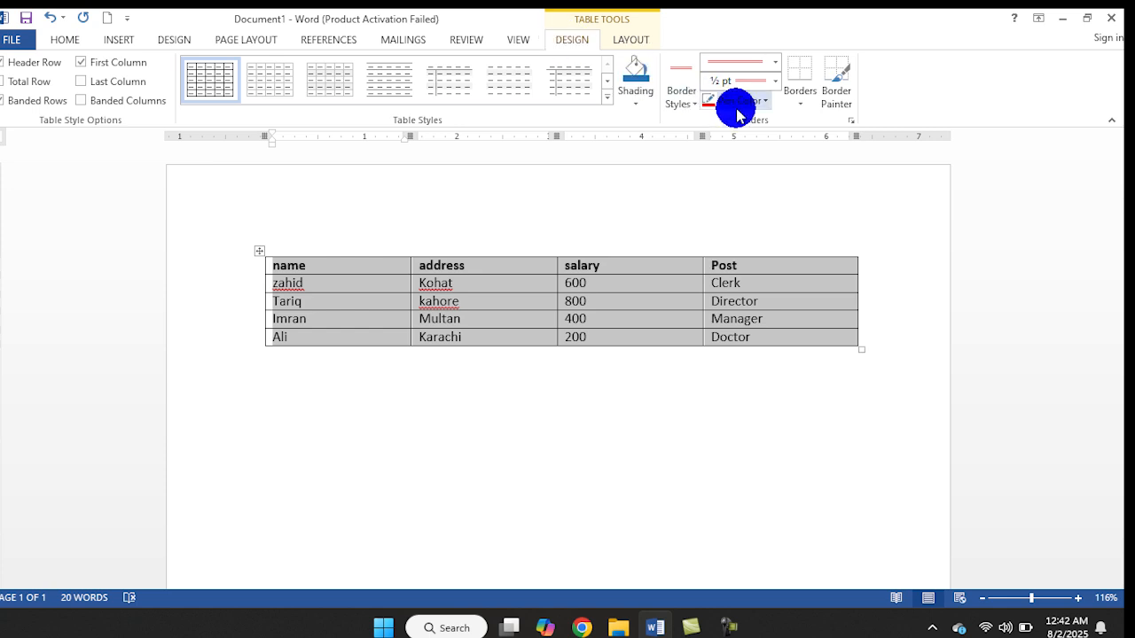
pyautogui.click(795, 104)
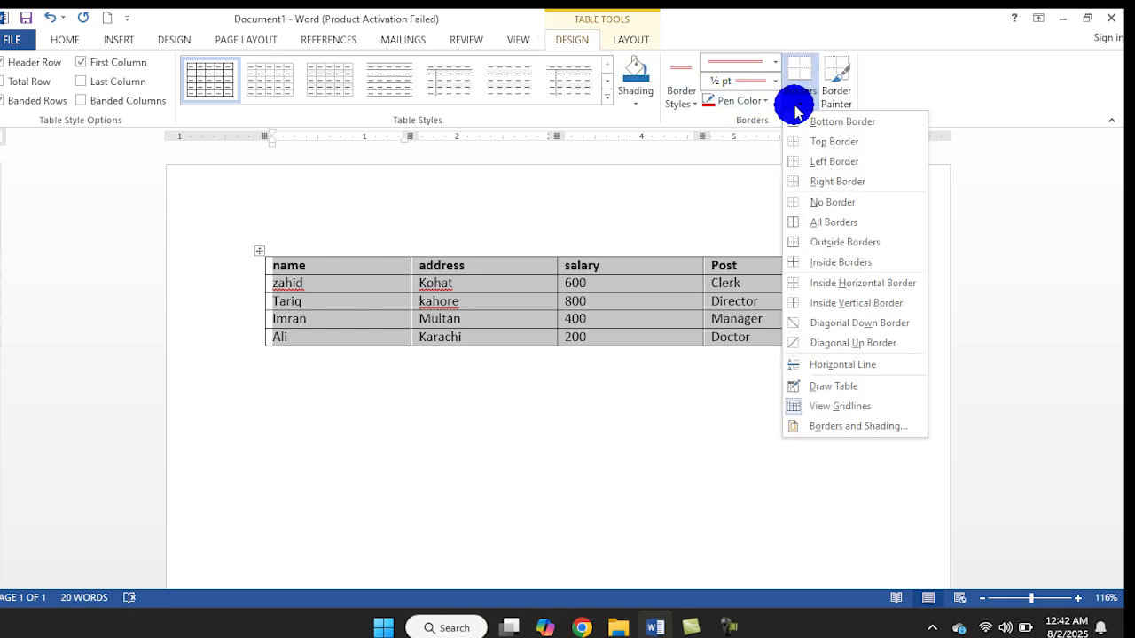
pyautogui.click(814, 204)
pyautogui.click(815, 204)
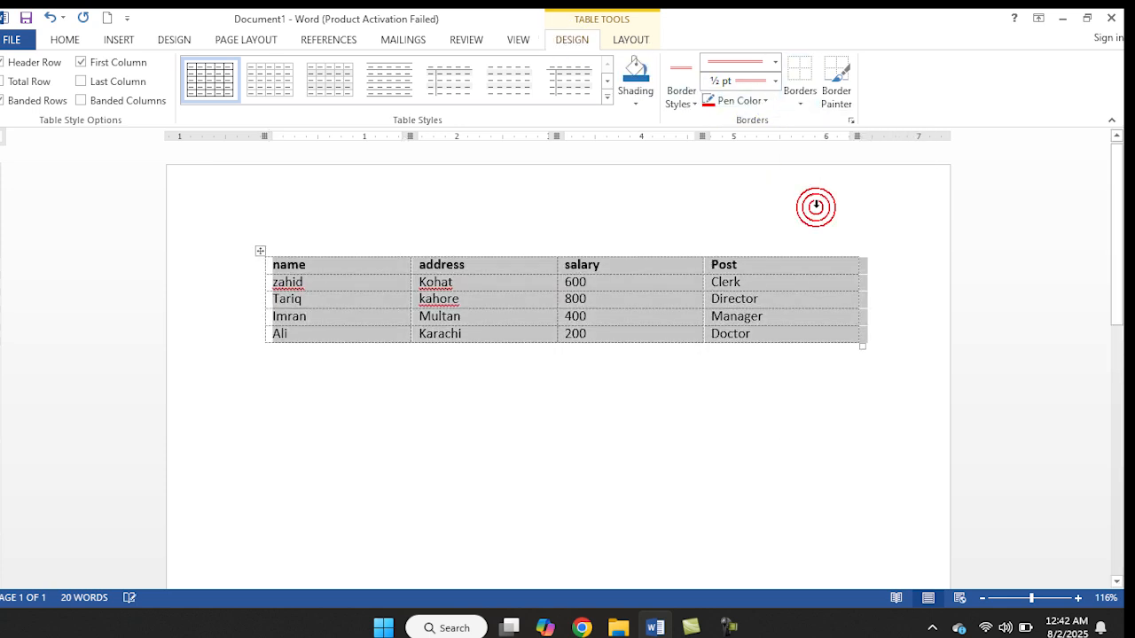
pyautogui.click(878, 311)
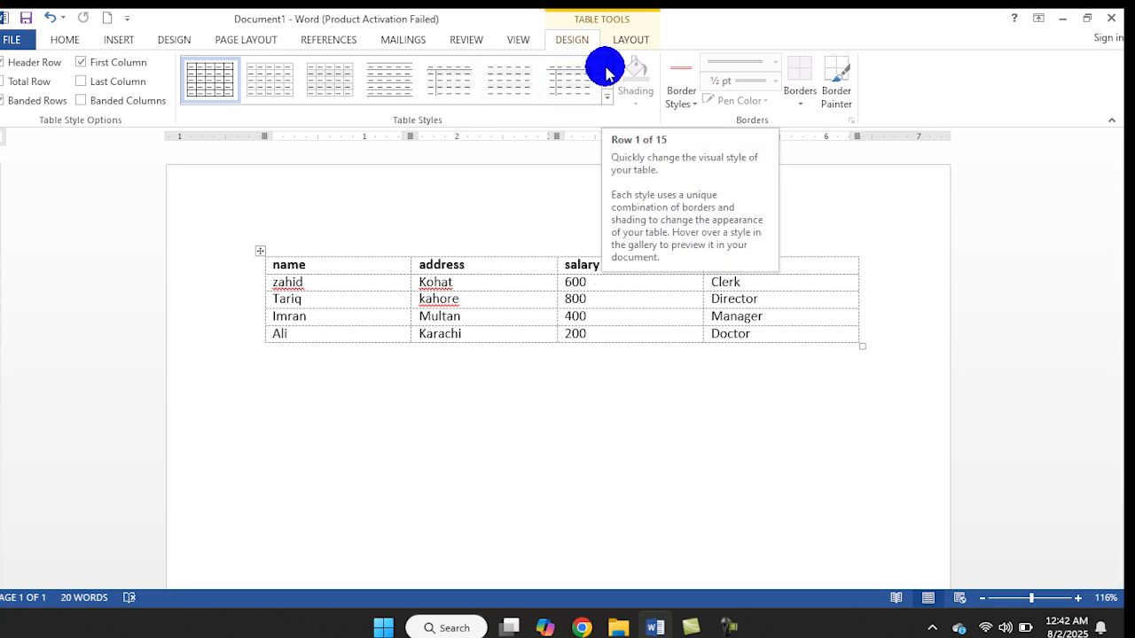
# Toggle View Gridlines off and on several times for the borderless employee table, leaving the gridlines shown
pyautogui.click(634, 40)
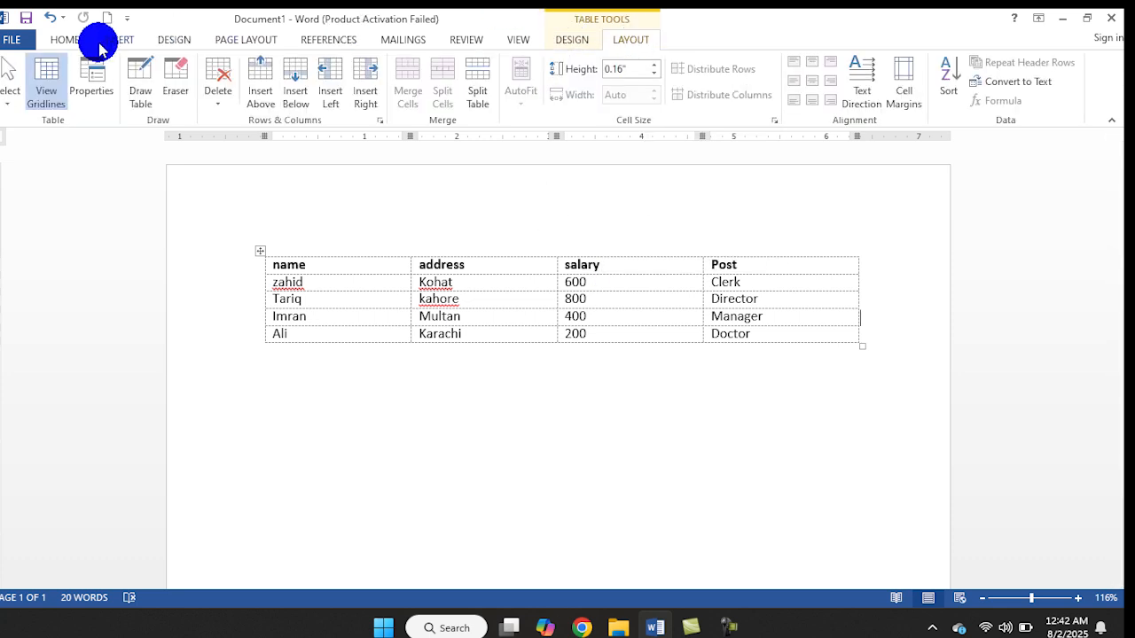
pyautogui.click(43, 84)
pyautogui.click(42, 84)
pyautogui.click(42, 84)
pyautogui.click(42, 83)
pyautogui.click(42, 83)
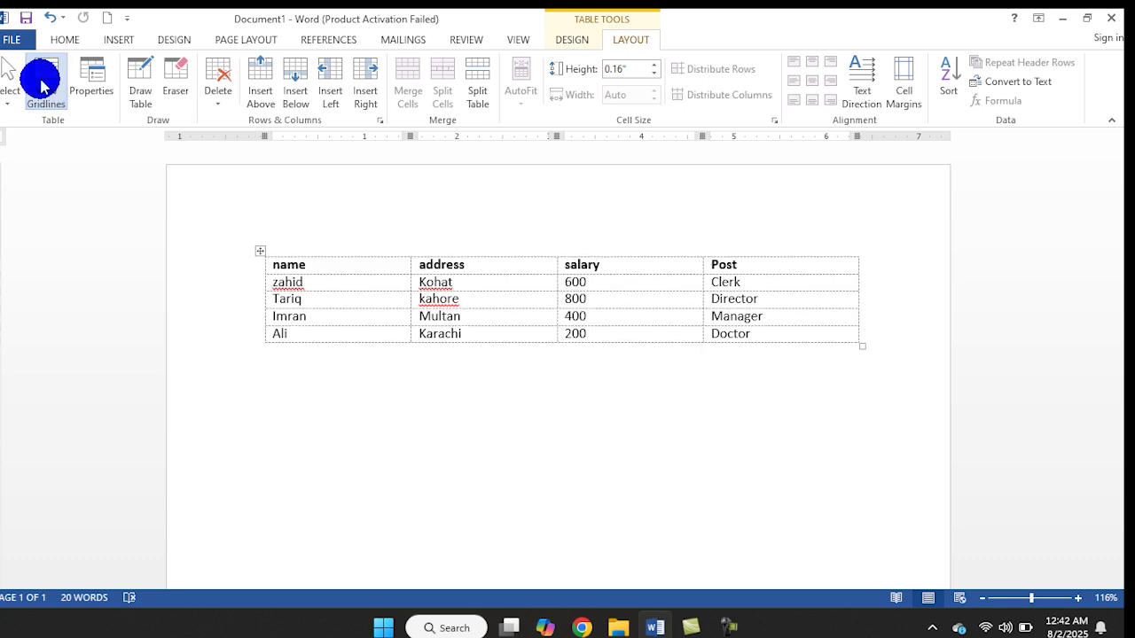
# Select all cells of the employee table and apply All Borders using the current red double-line border style
pyautogui.click(384, 266)
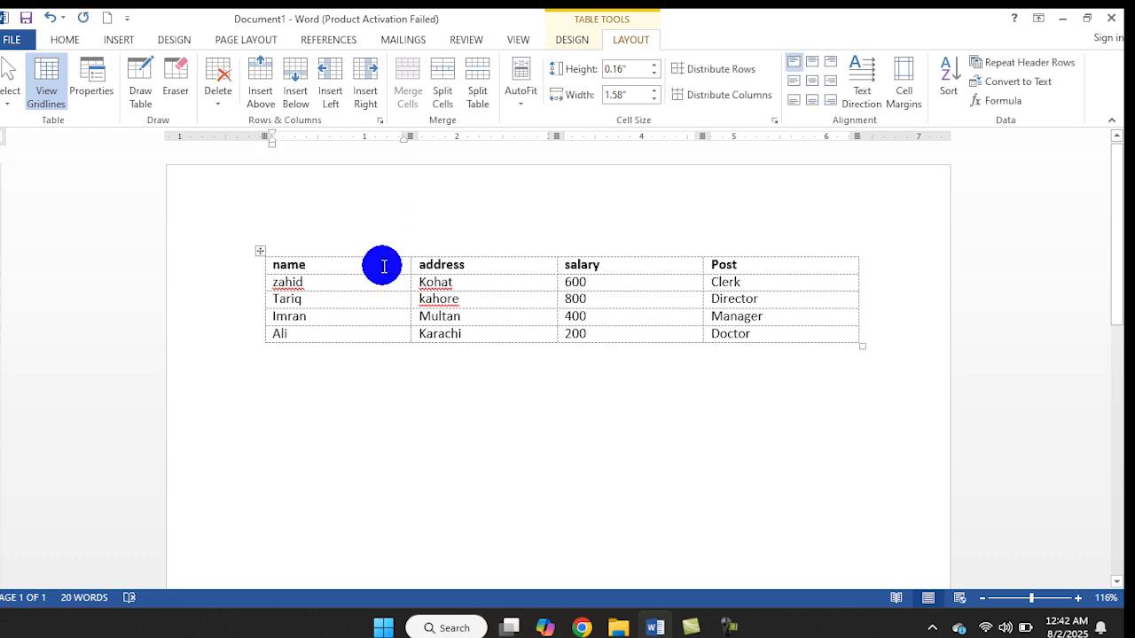
pyautogui.hotkey('shift', 'Down')
pyautogui.hotkey('shift', 'Down')
pyautogui.hotkey('shift', 'Down')
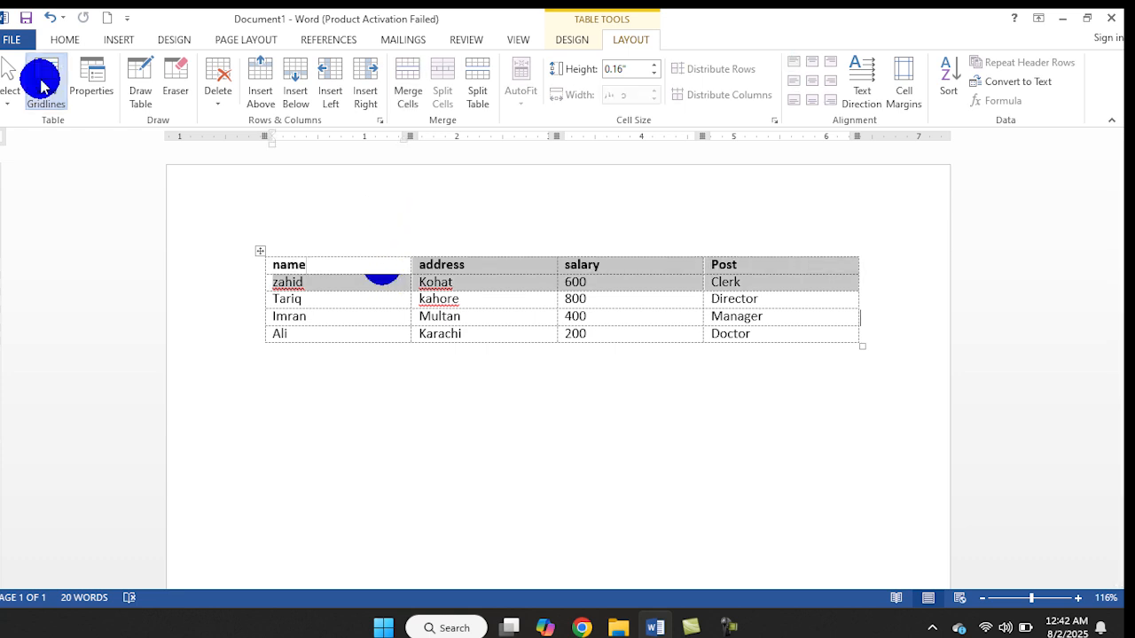
pyautogui.hotkey('shift', 'Down')
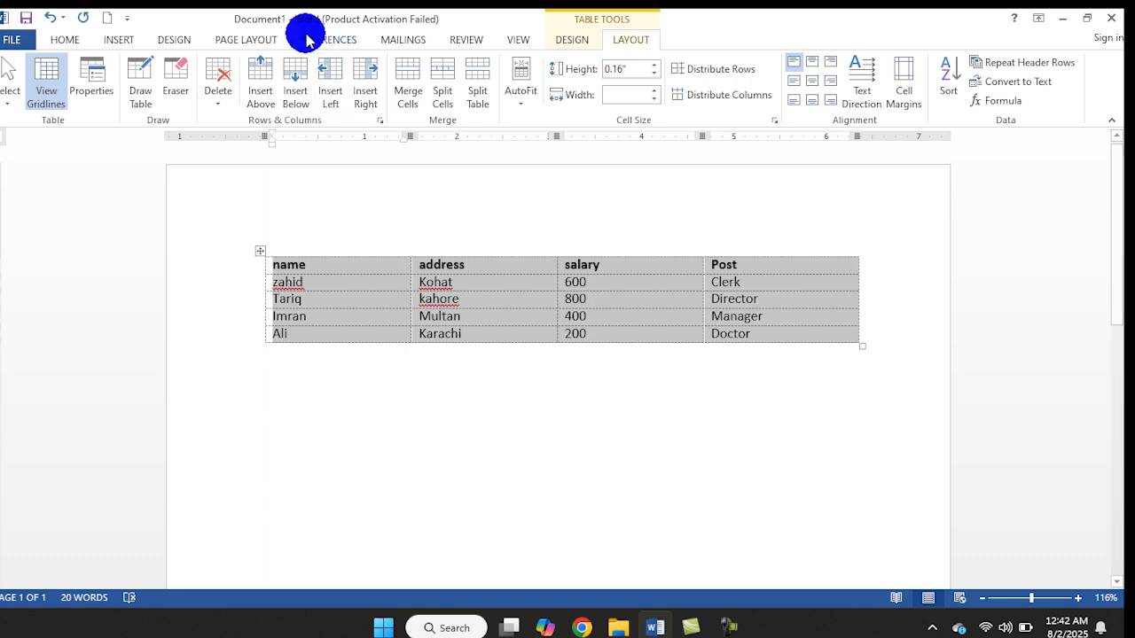
pyautogui.click(564, 39)
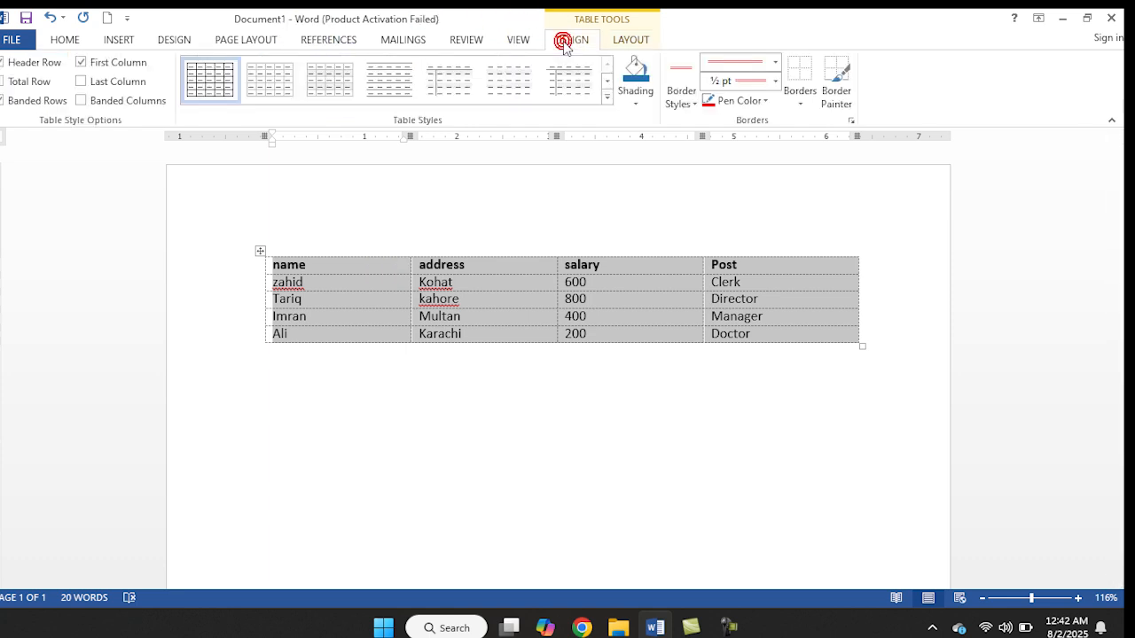
pyautogui.click(799, 99)
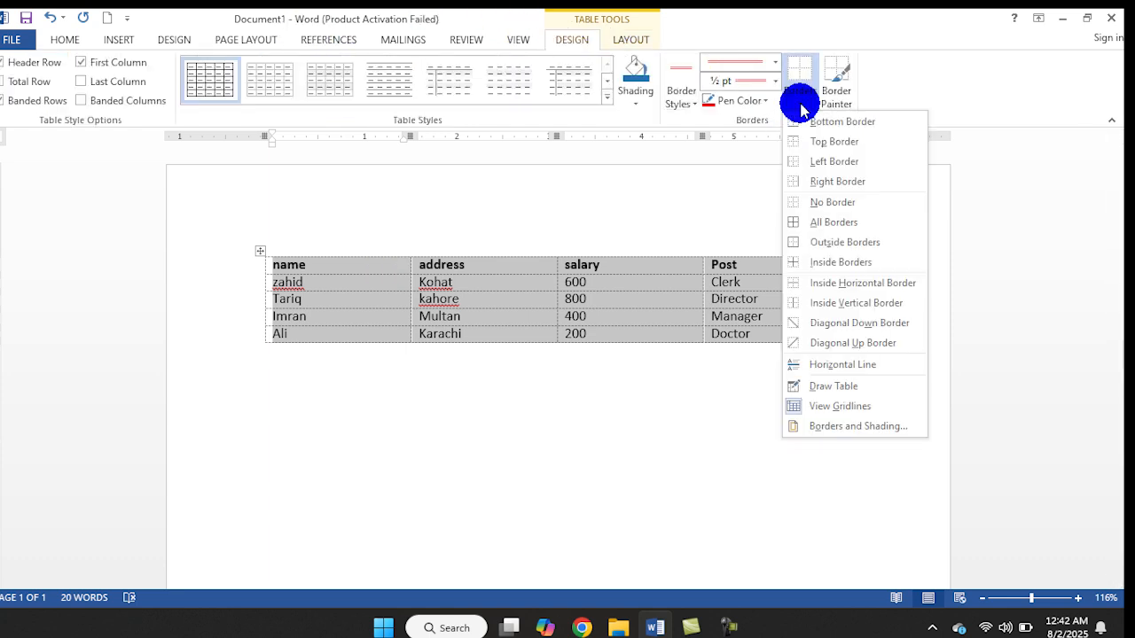
pyautogui.click(848, 221)
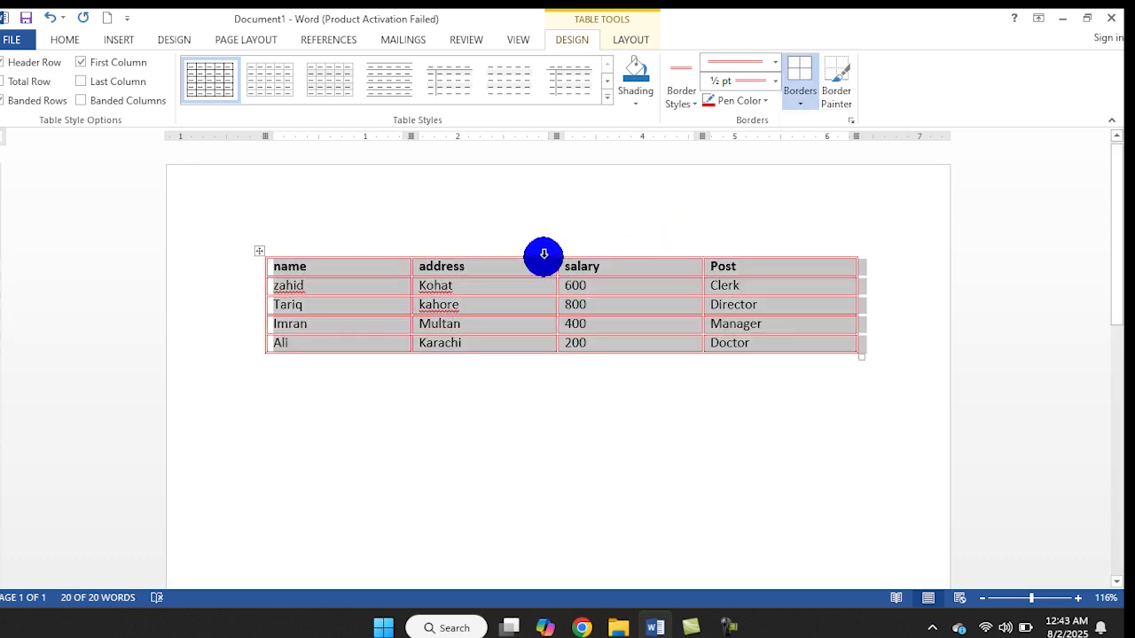
# Change the border style to the thin black single line, reapply All Borders to the employee table, and deselect it
pyautogui.click(679, 101)
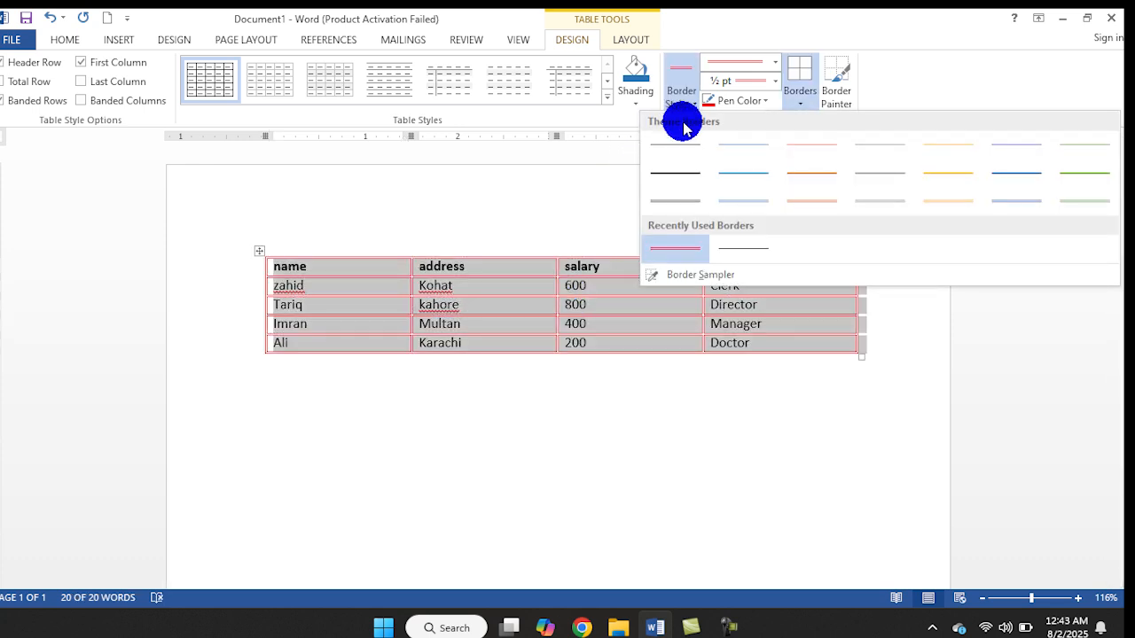
pyautogui.click(683, 152)
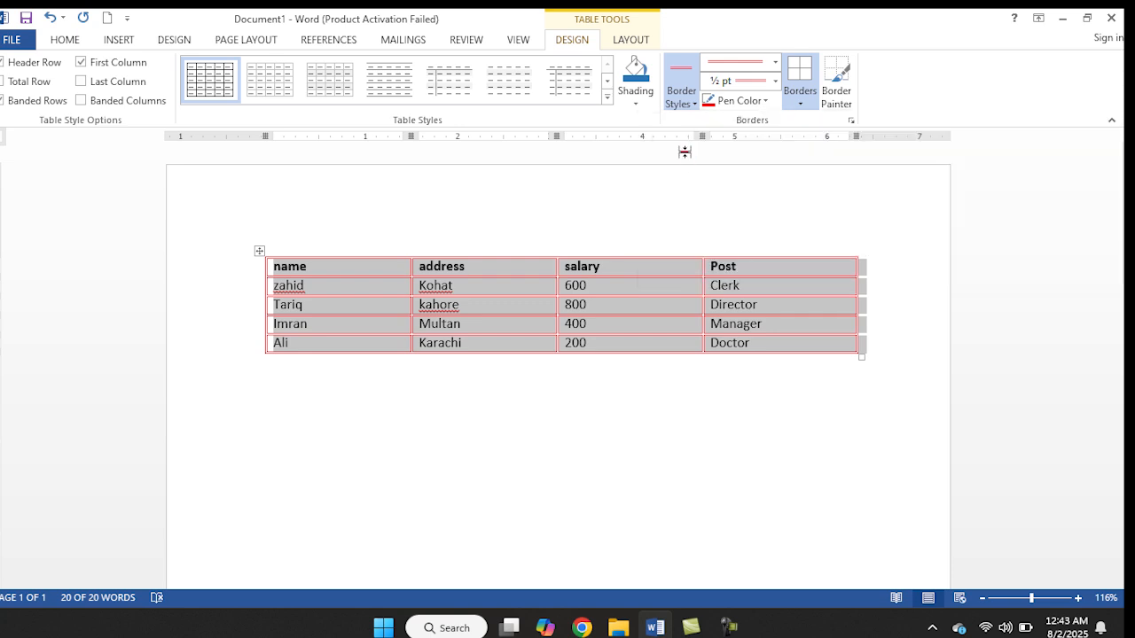
pyautogui.click(808, 103)
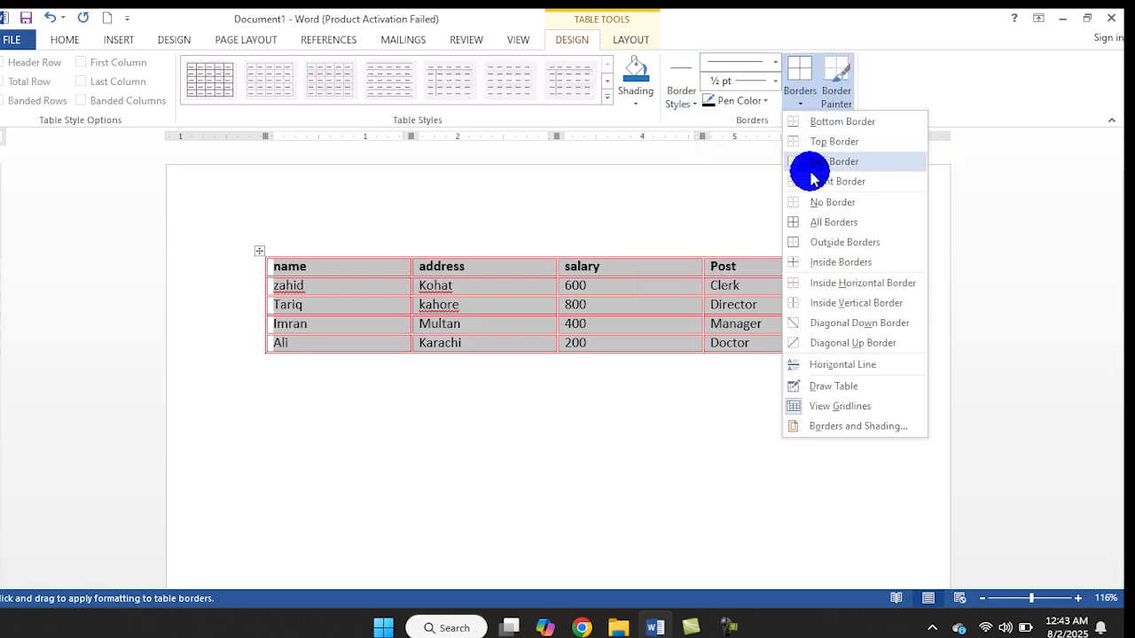
pyautogui.click(813, 232)
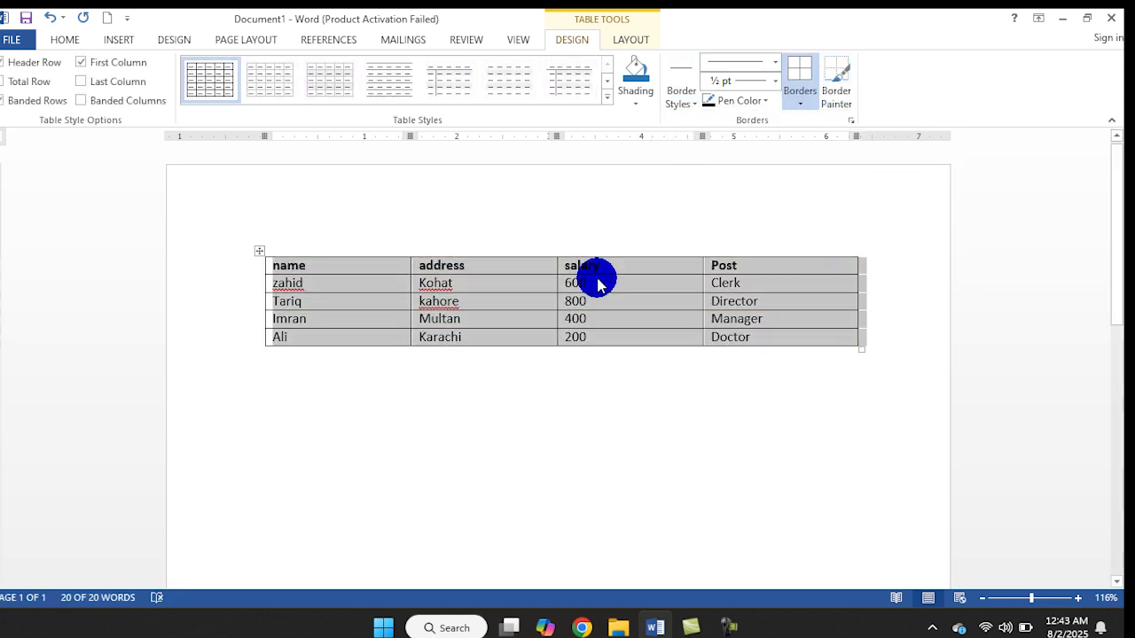
pyautogui.click(596, 266)
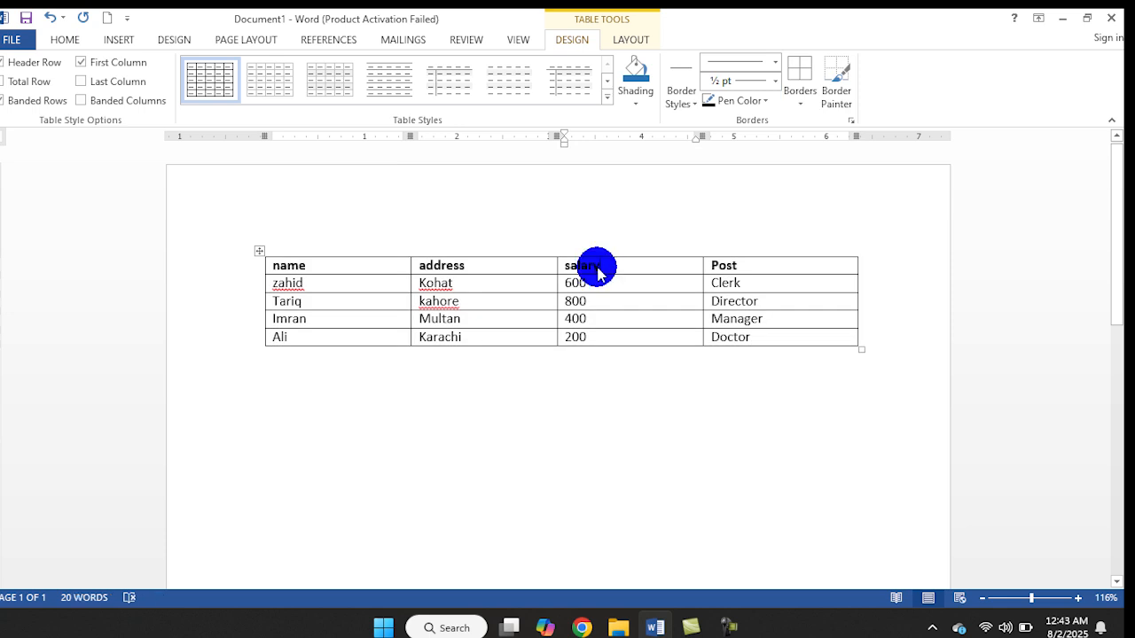
# Turn off View Gridlines for the bordered employee table
pyautogui.click(629, 40)
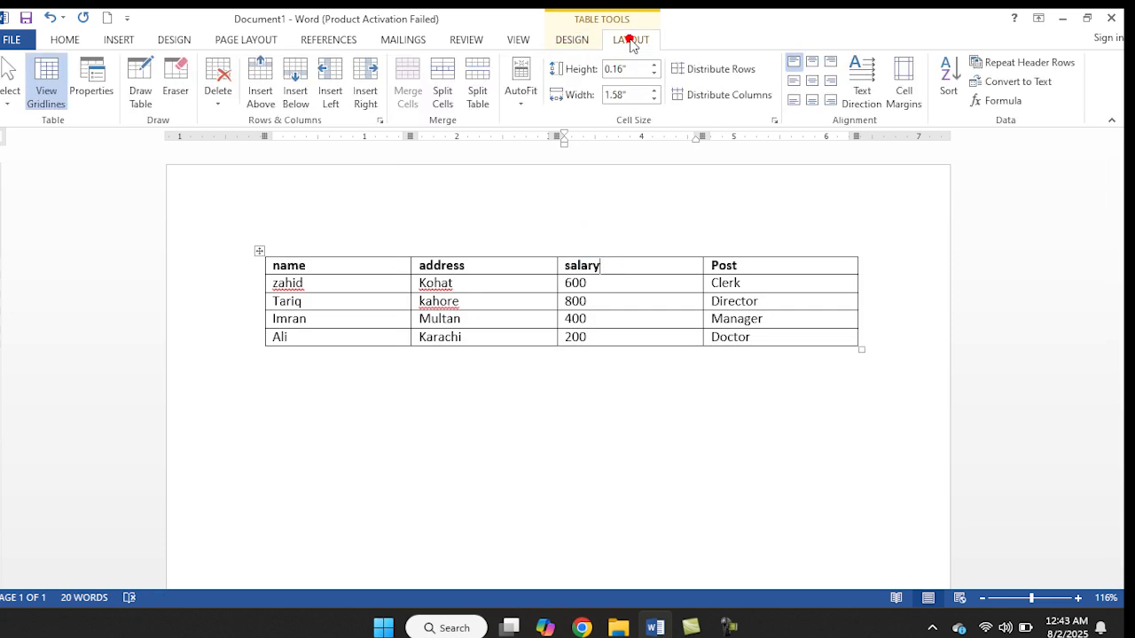
pyautogui.click(54, 84)
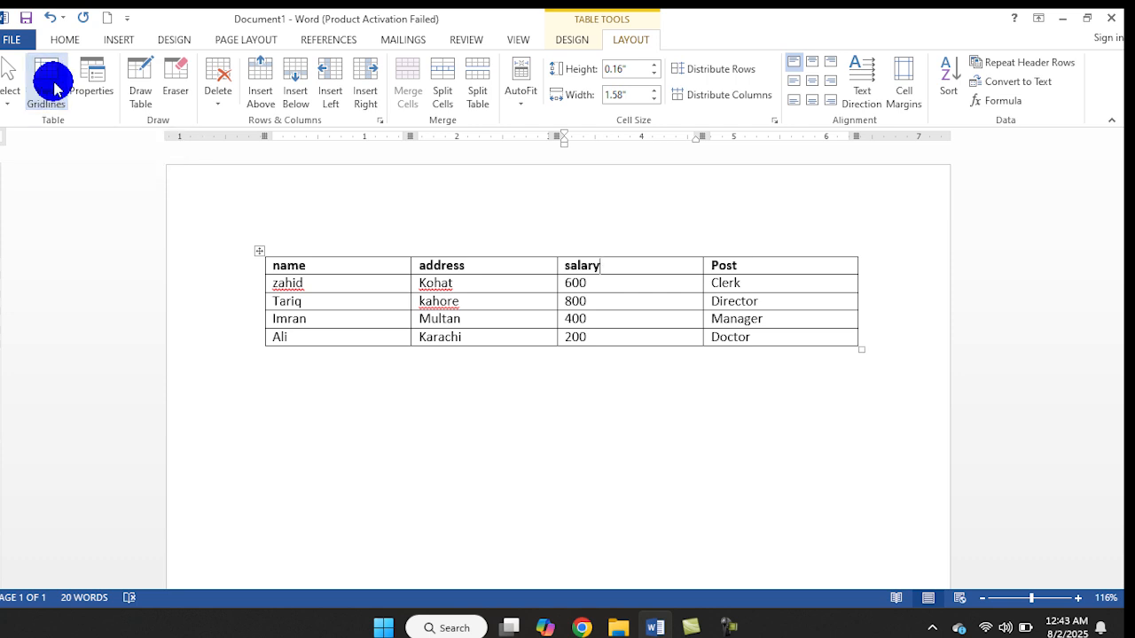
pyautogui.click(502, 266)
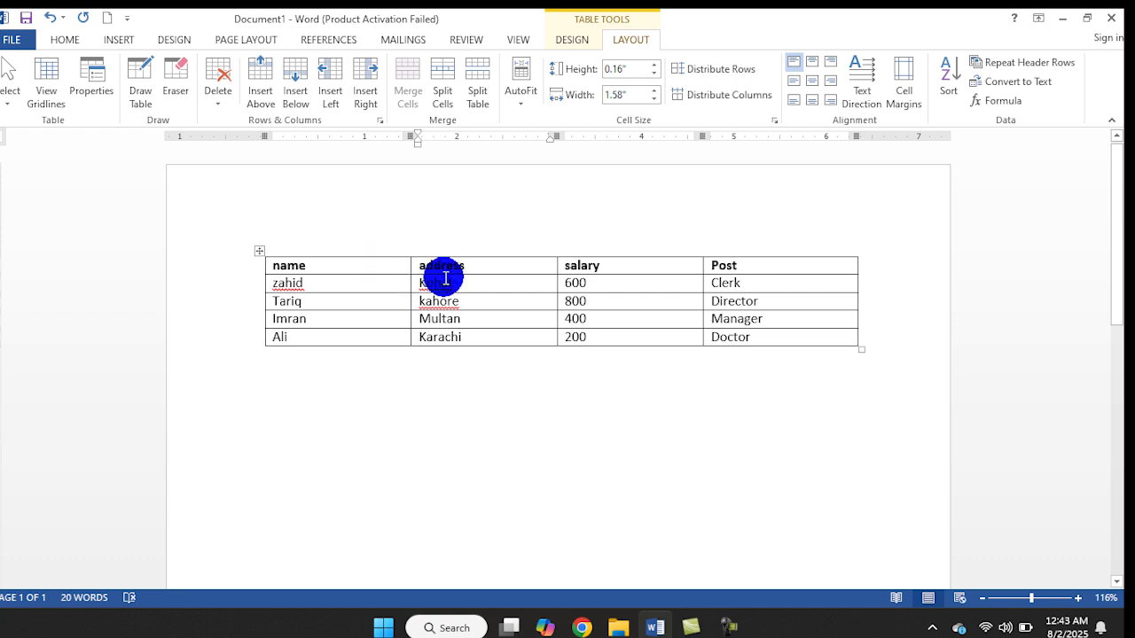
# From a cell in the first employee row, use the Select command to select the whole table and then only that row
pyautogui.click(351, 284)
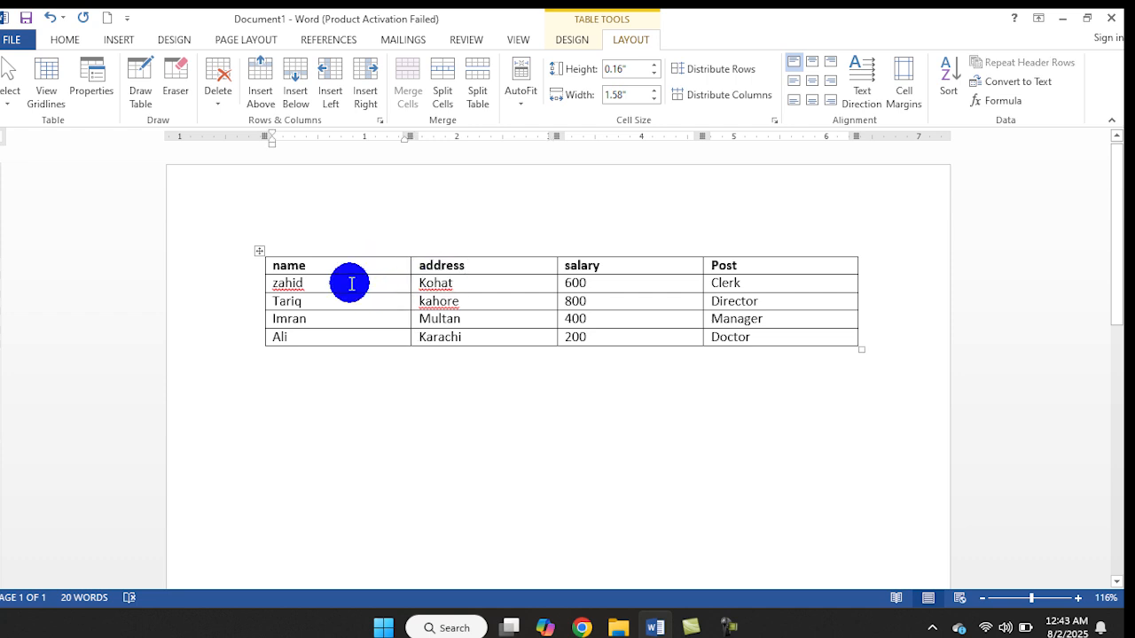
pyautogui.click(11, 79)
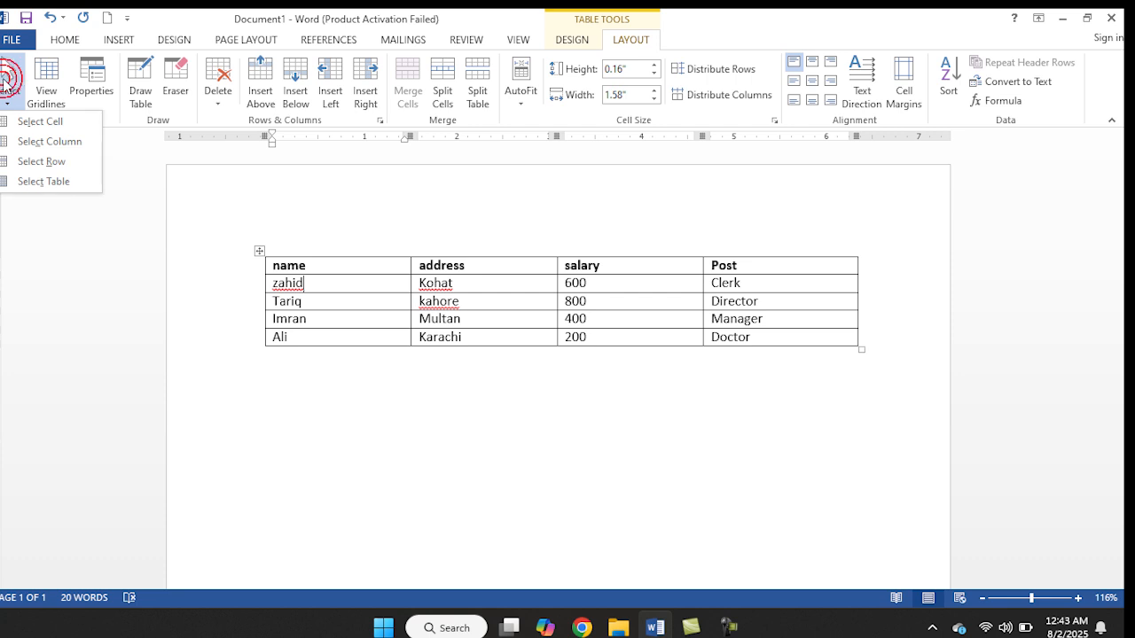
pyautogui.click(44, 181)
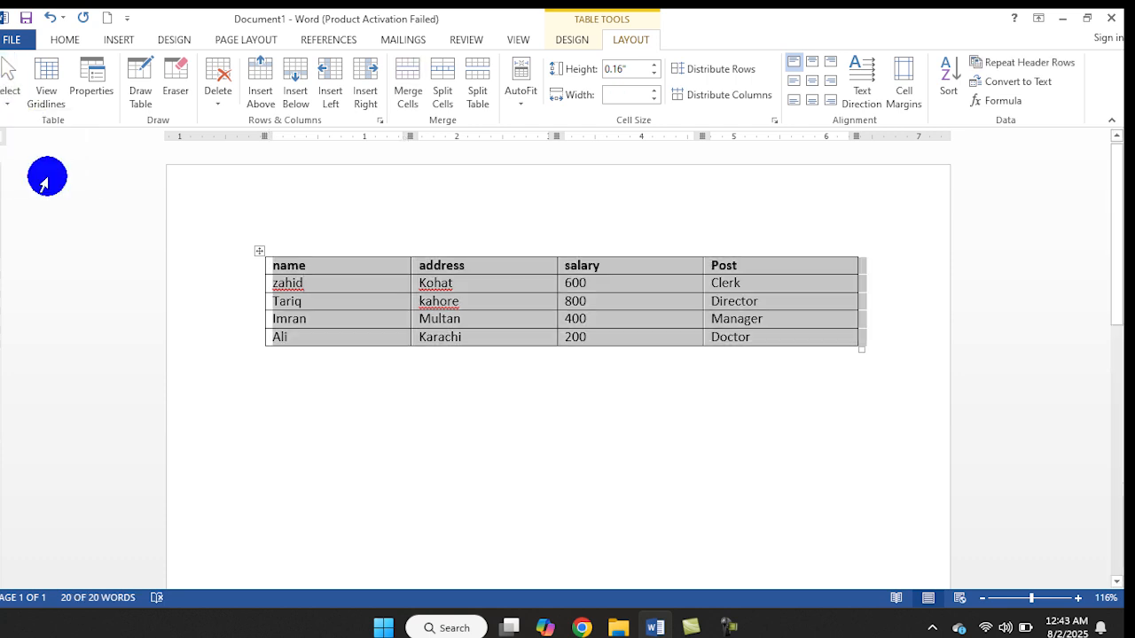
pyautogui.click(385, 284)
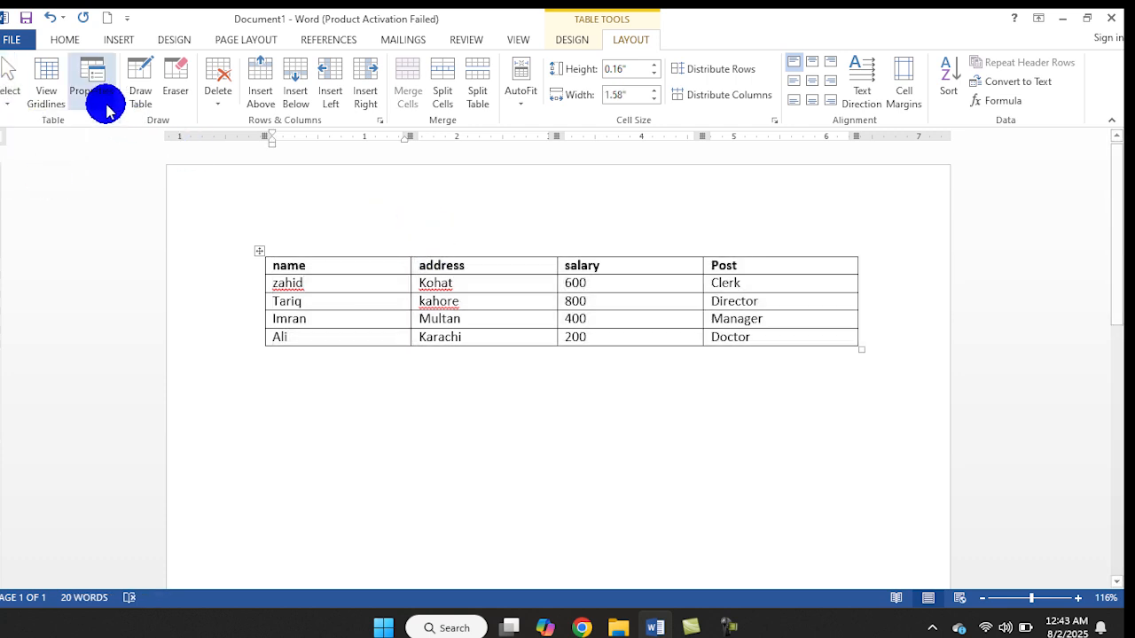
pyautogui.click(25, 105)
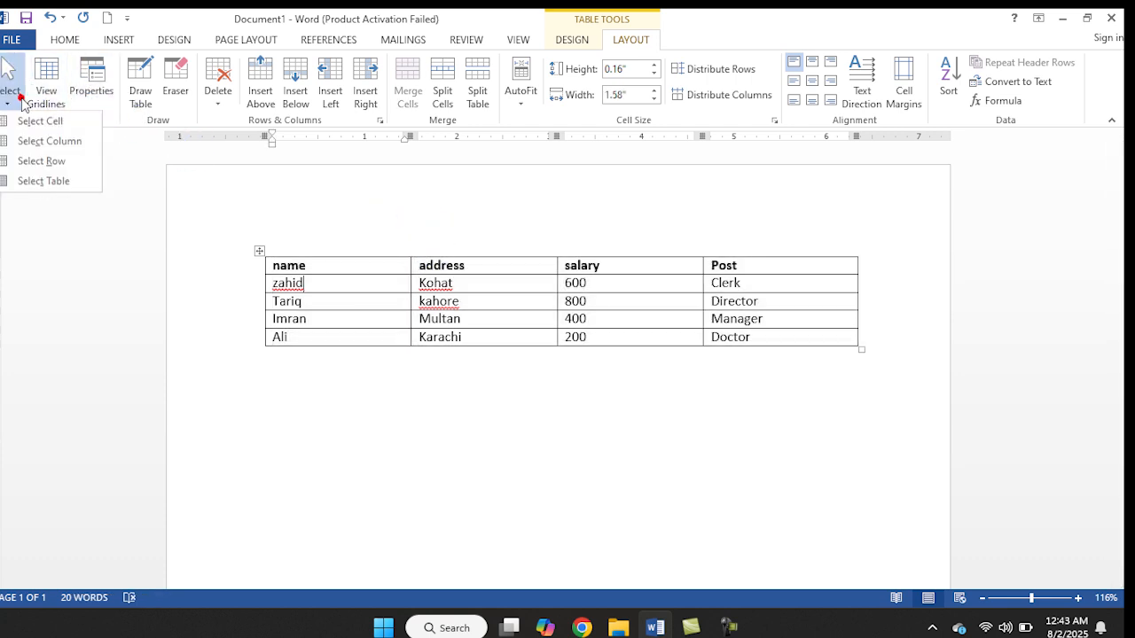
pyautogui.click(68, 160)
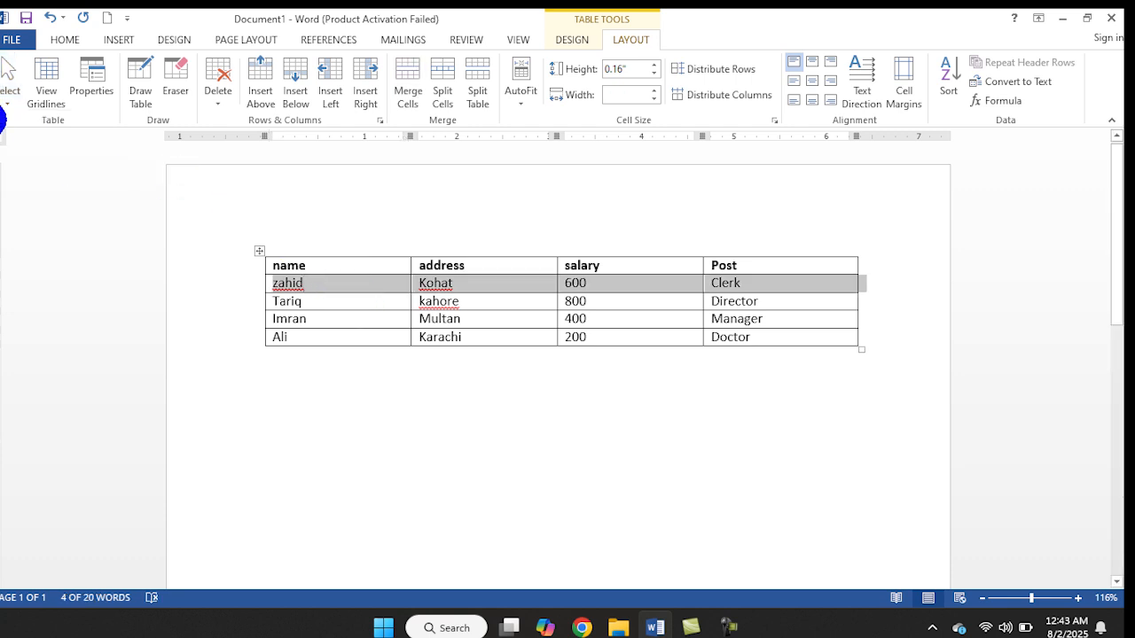
pyautogui.click(18, 85)
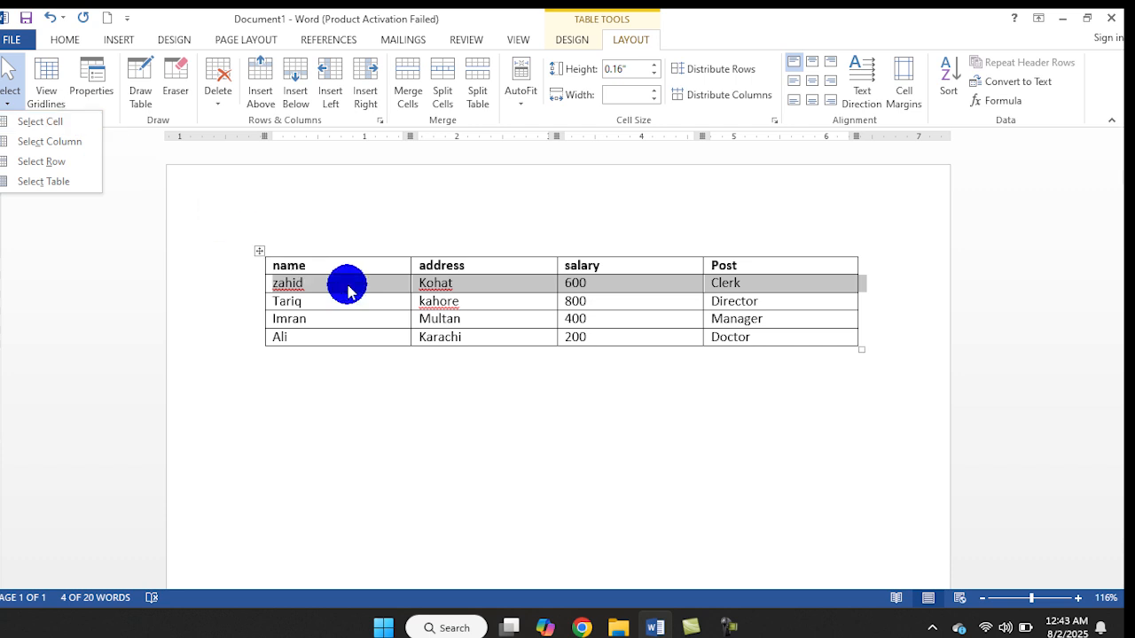
pyautogui.click(428, 307)
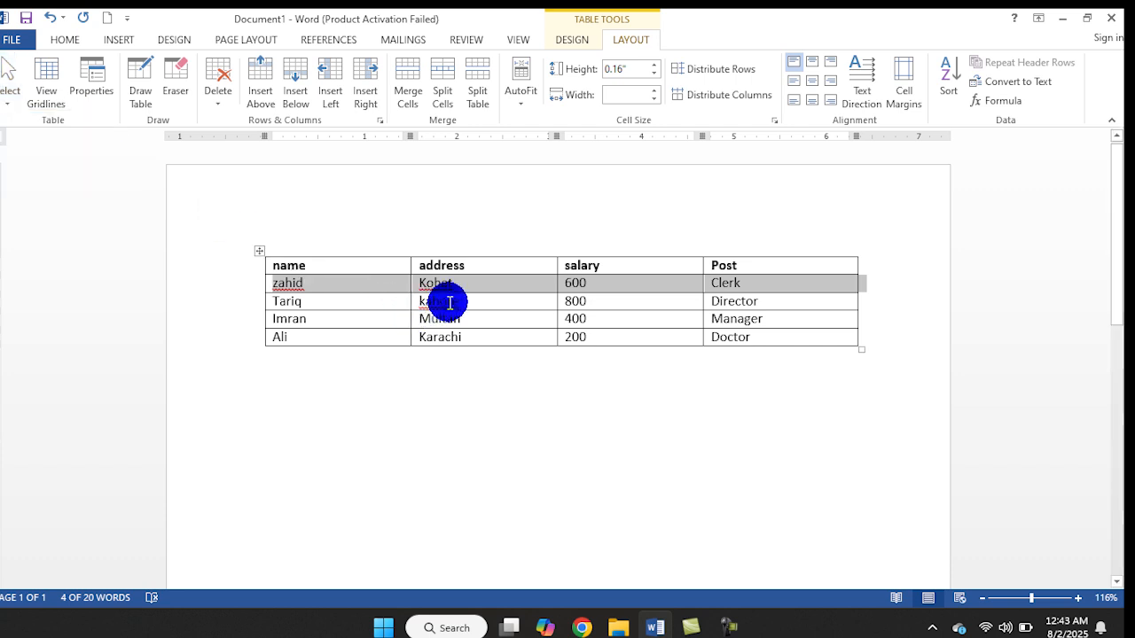
# Use the Select command to select the address column and then the first employee's name cell, and clear the selection
pyautogui.click(446, 301)
pyautogui.click(19, 99)
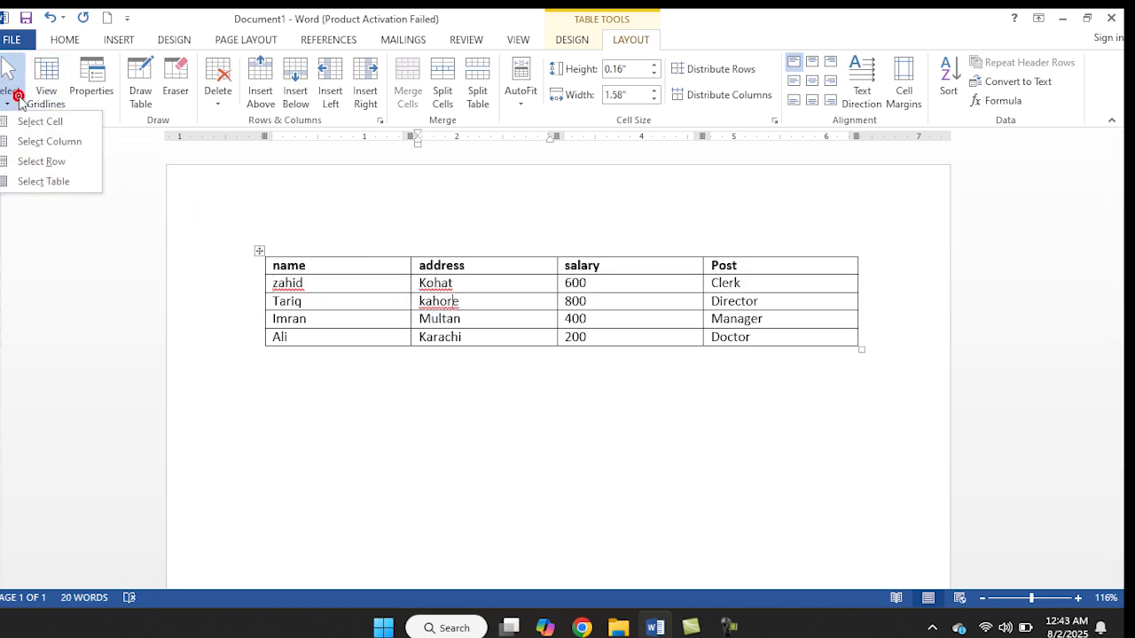
pyautogui.click(57, 142)
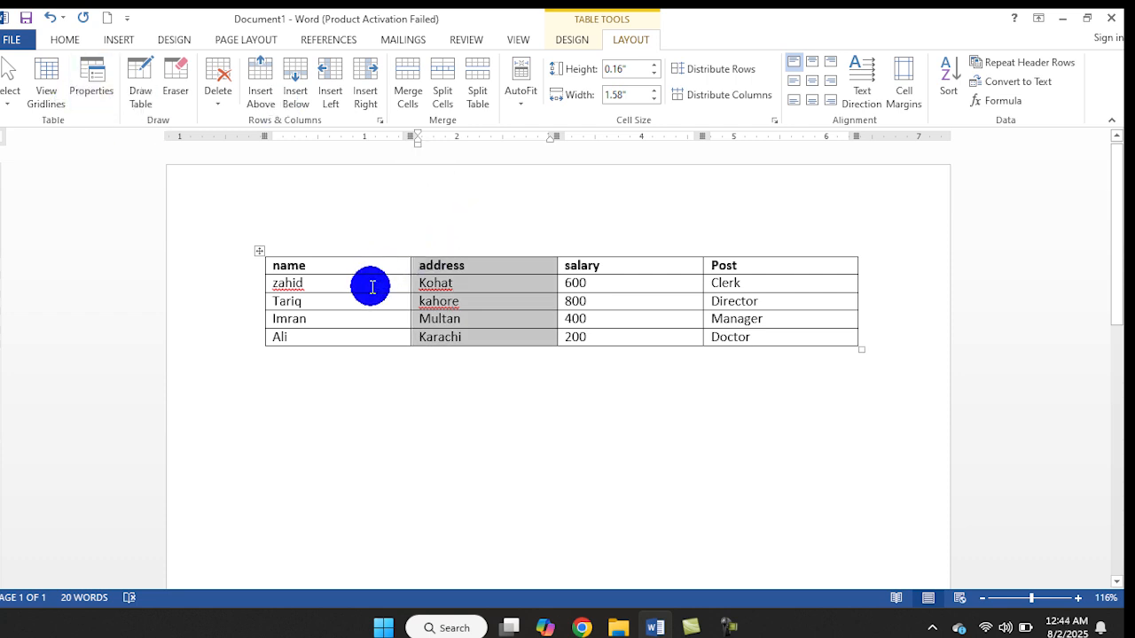
pyautogui.click(373, 286)
pyautogui.click(8, 94)
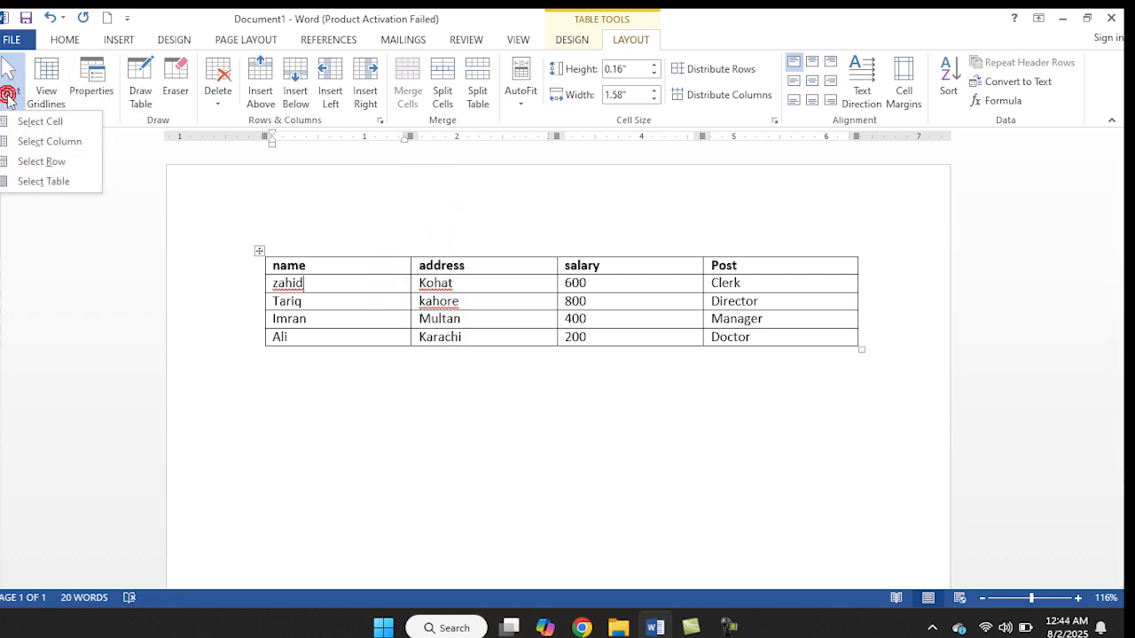
pyautogui.click(38, 120)
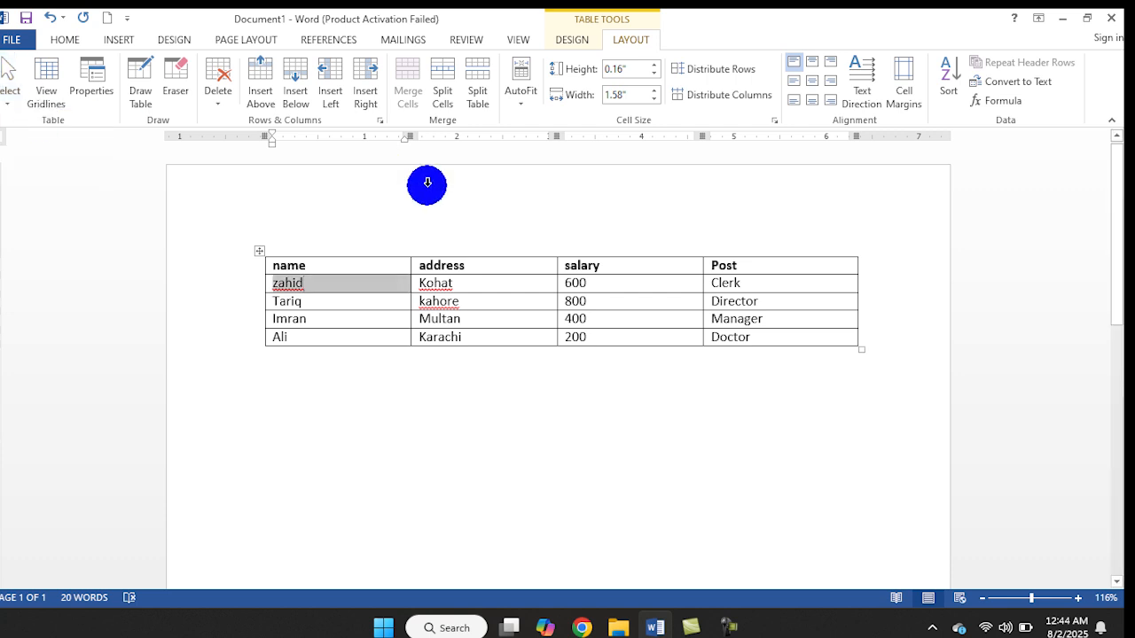
pyautogui.click(516, 271)
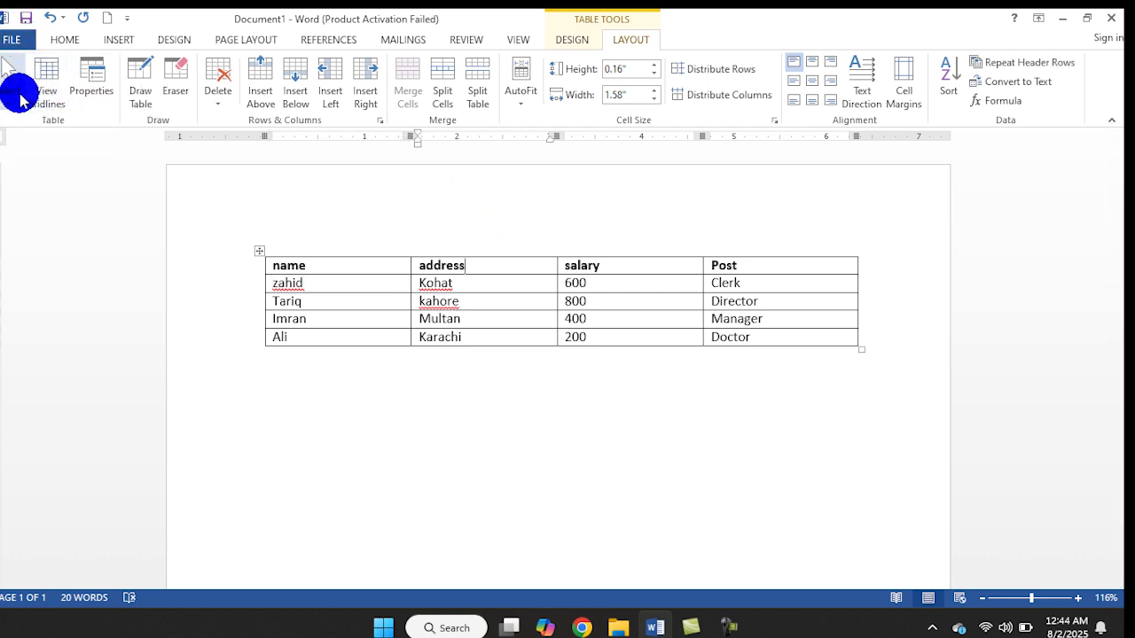
# Extend a selection from the name header across the name, address and salary columns down to the 400 salary row, then deselect
pyautogui.click(382, 266)
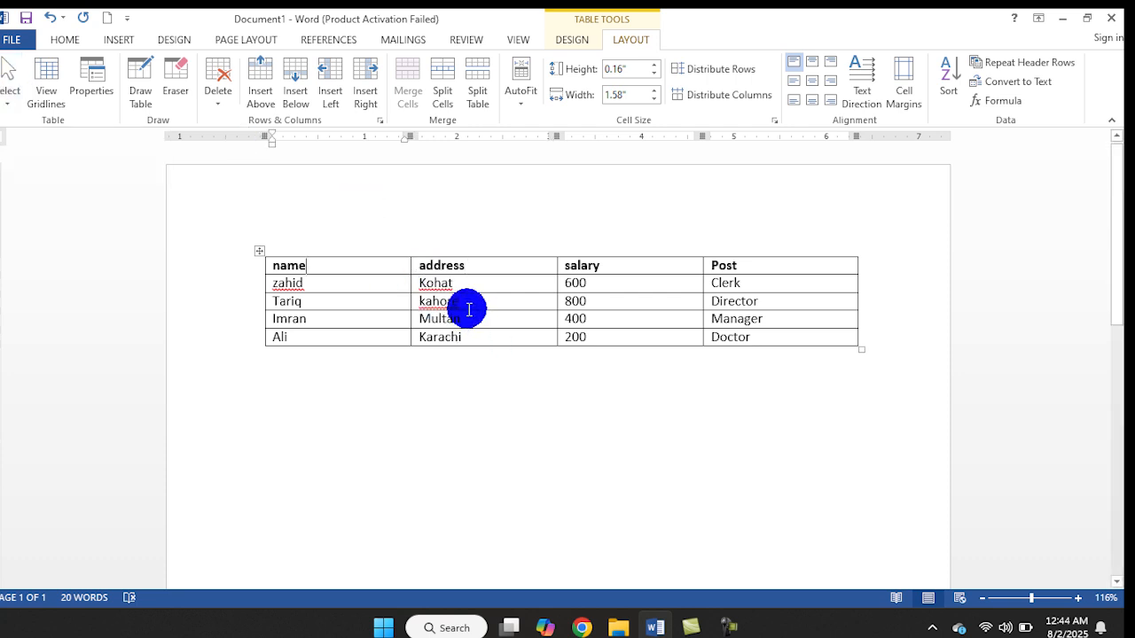
pyautogui.hotkey('shift', 'Right')
pyautogui.hotkey('shift', 'Right')
pyautogui.hotkey('shift', 'Right')
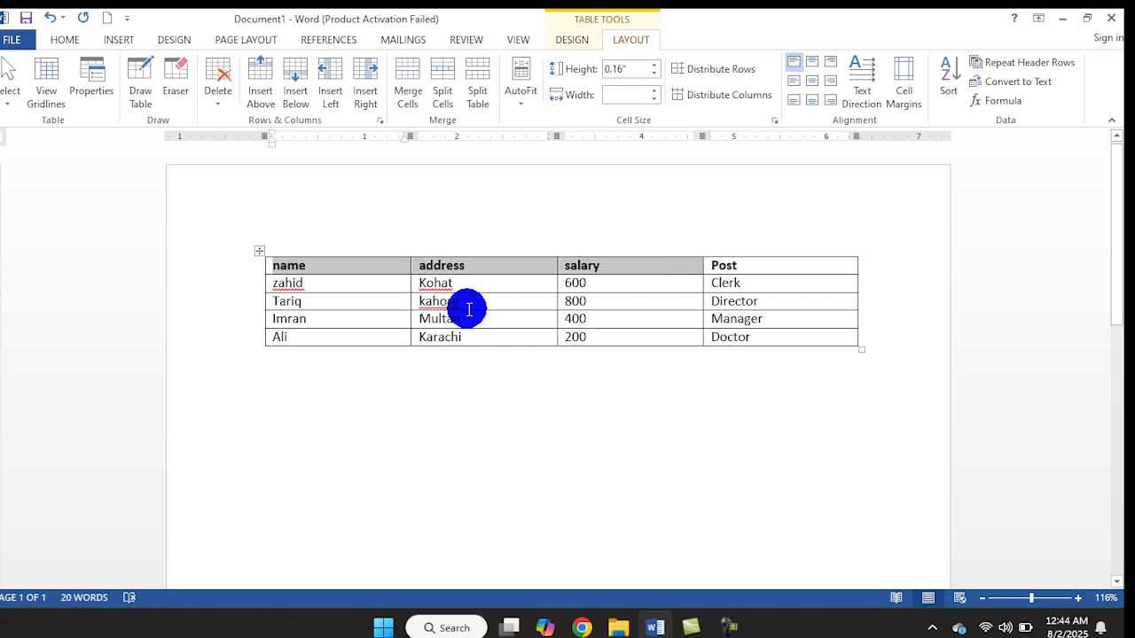
pyautogui.hotkey('shift', 'Down')
pyautogui.hotkey('shift', 'Down')
pyautogui.hotkey('shift', 'Down')
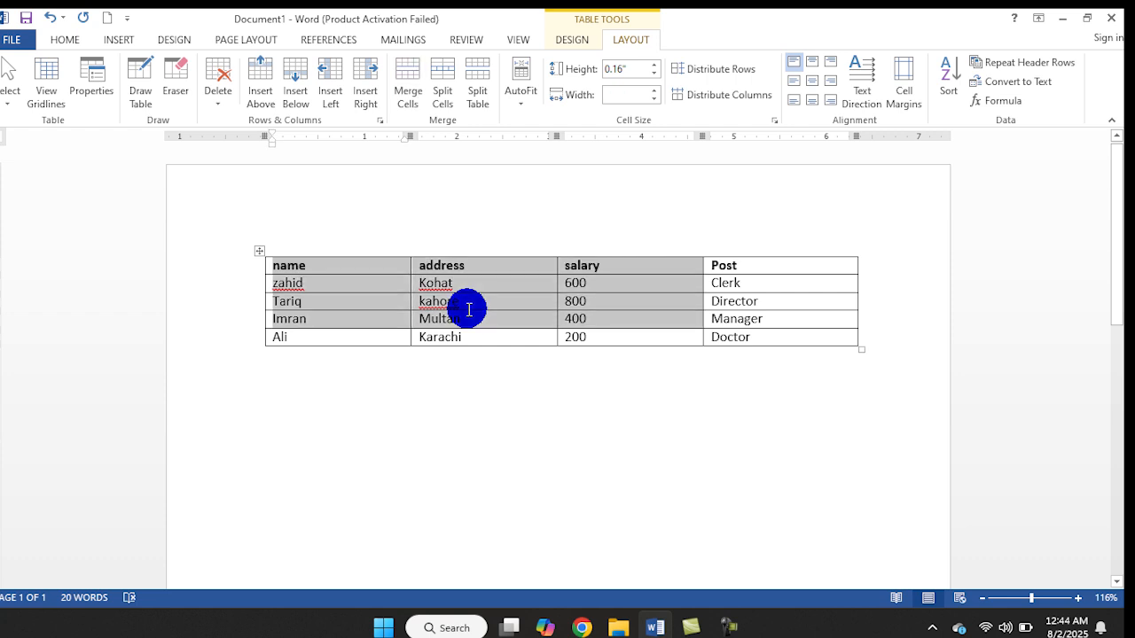
pyautogui.click(523, 284)
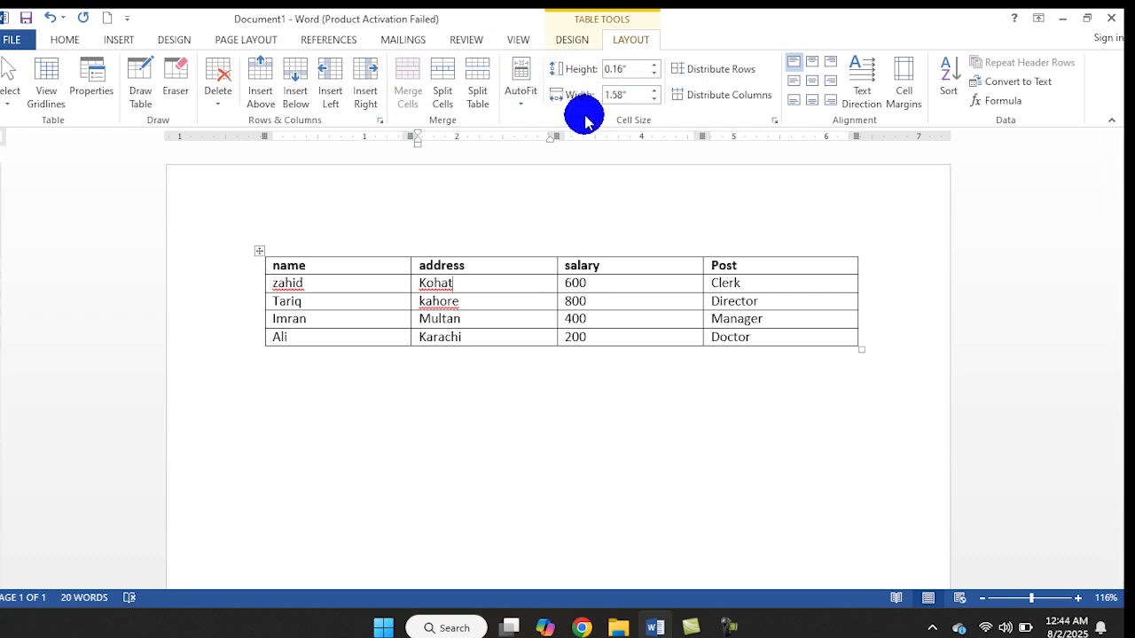
pyautogui.click(574, 40)
pyautogui.click(619, 42)
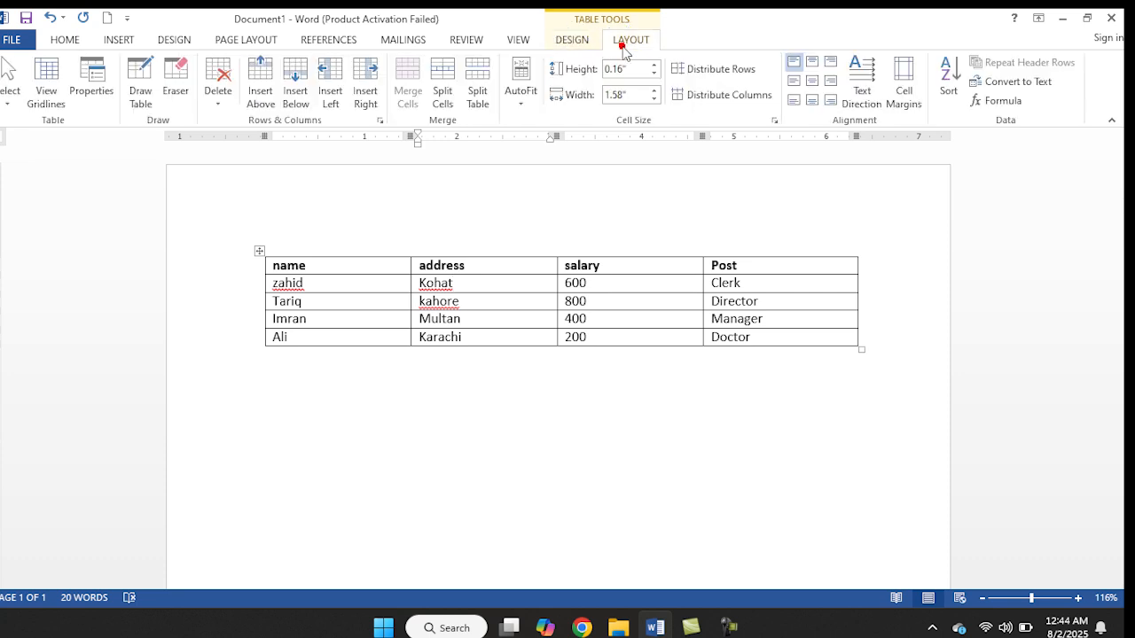
pyautogui.click(568, 39)
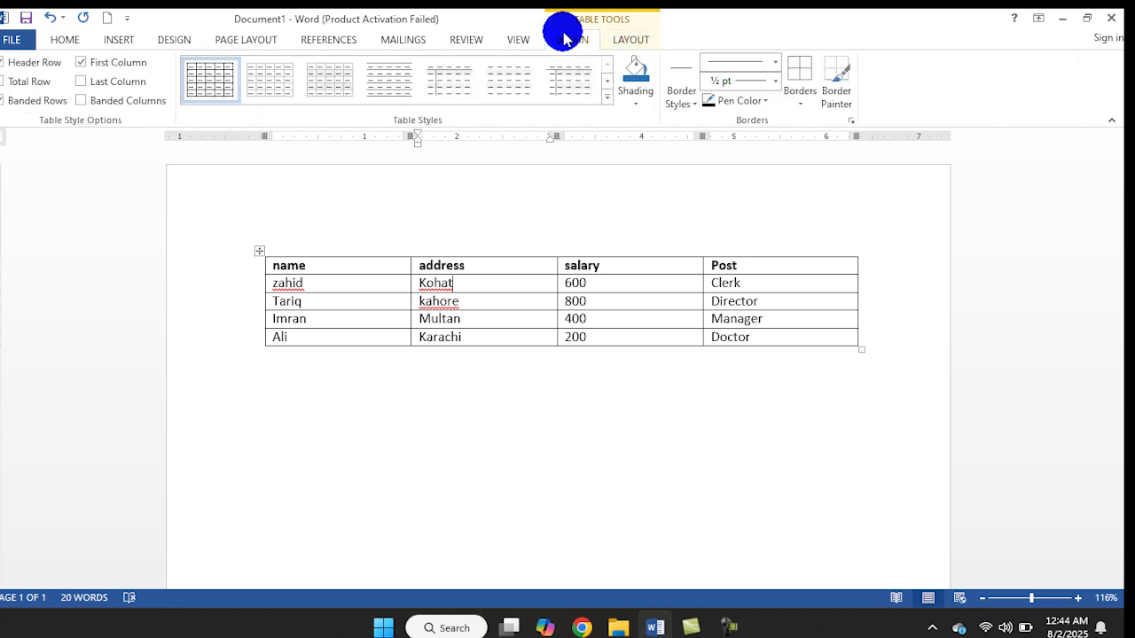